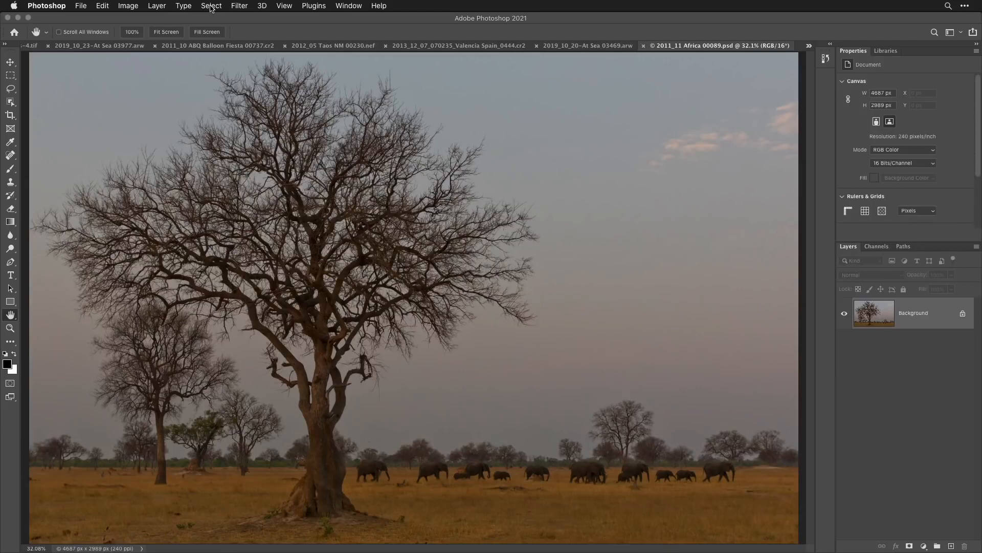
- Select the sky automatically and add an inverted layer mask that hides it from the tree and elephant photo
click(211, 6)
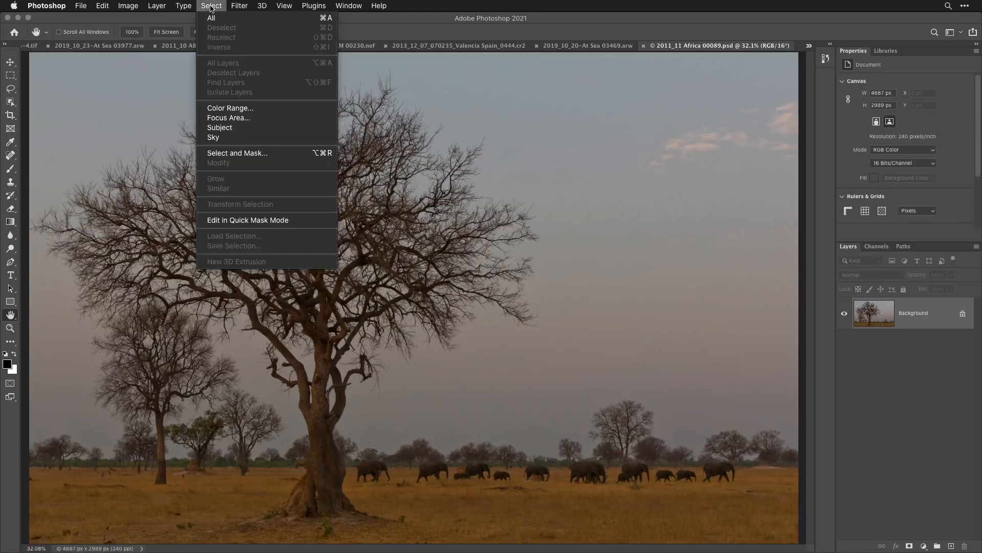
click(228, 138)
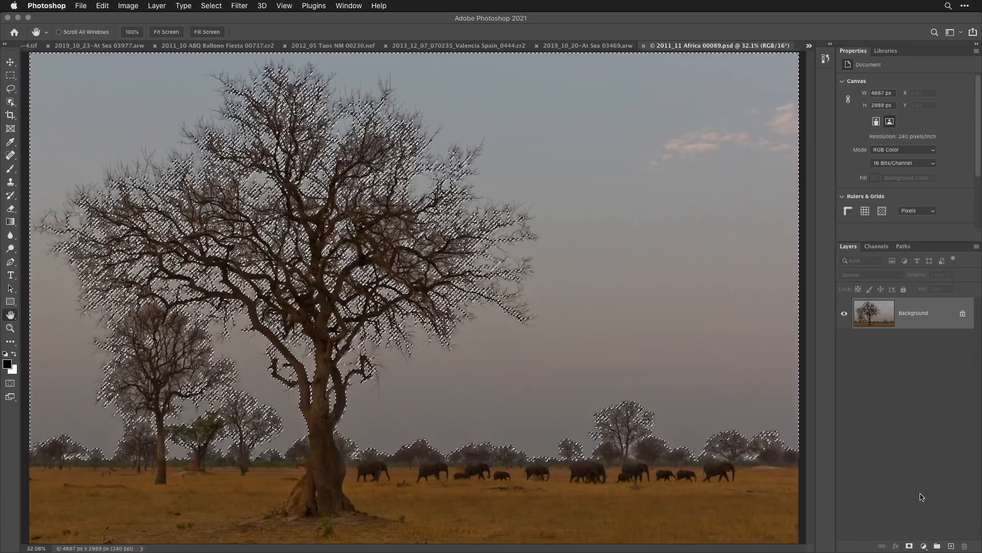
click(910, 545)
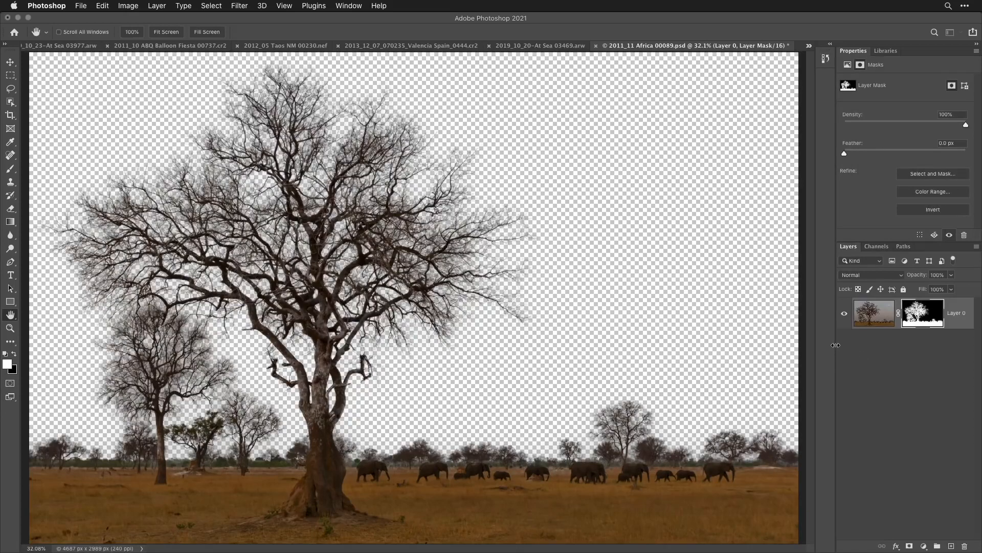
drag(834, 345, 822, 344)
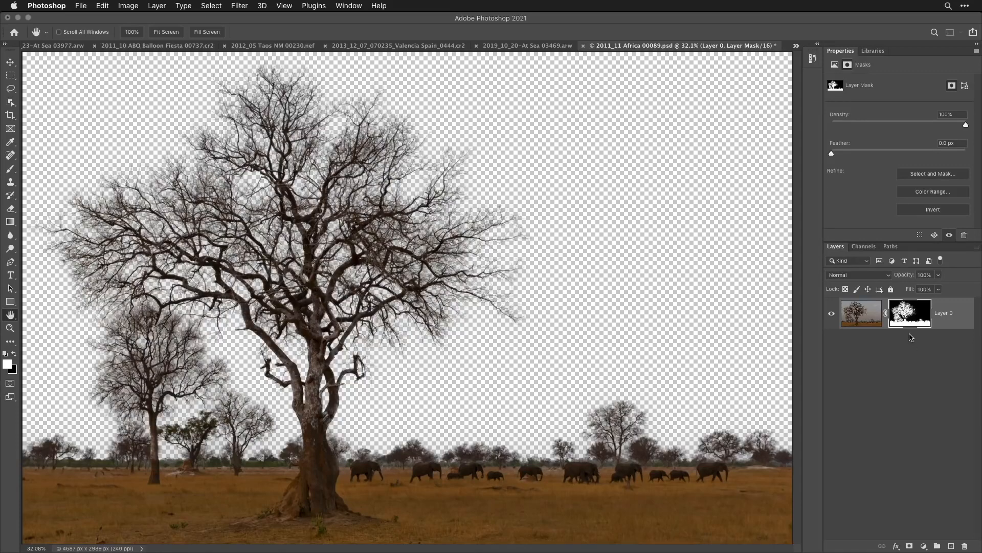
- Show the layer mask alone and paint white over the large tree's trunk and the ground with a 500 px Hard Mix brush at 30% opacity
alt+click(906, 311)
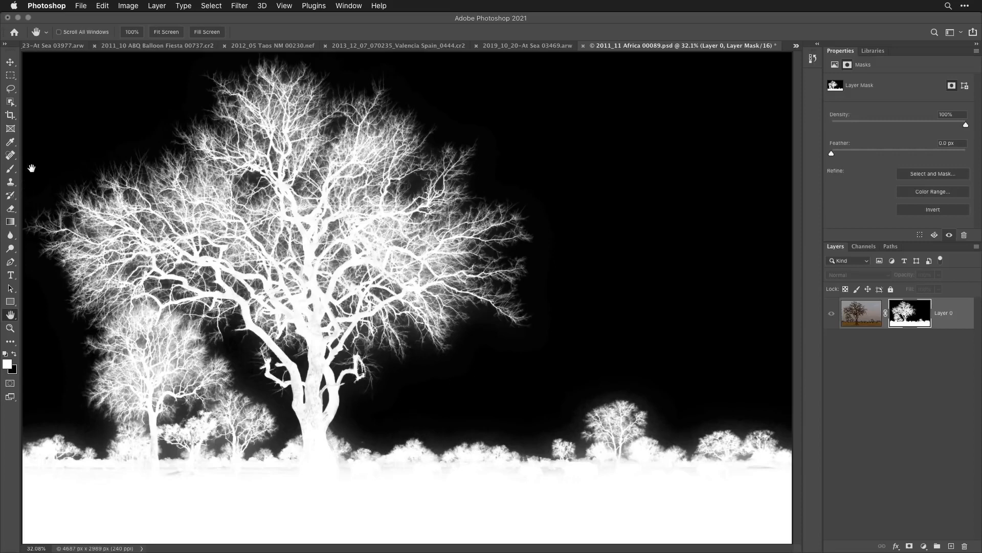
click(10, 172)
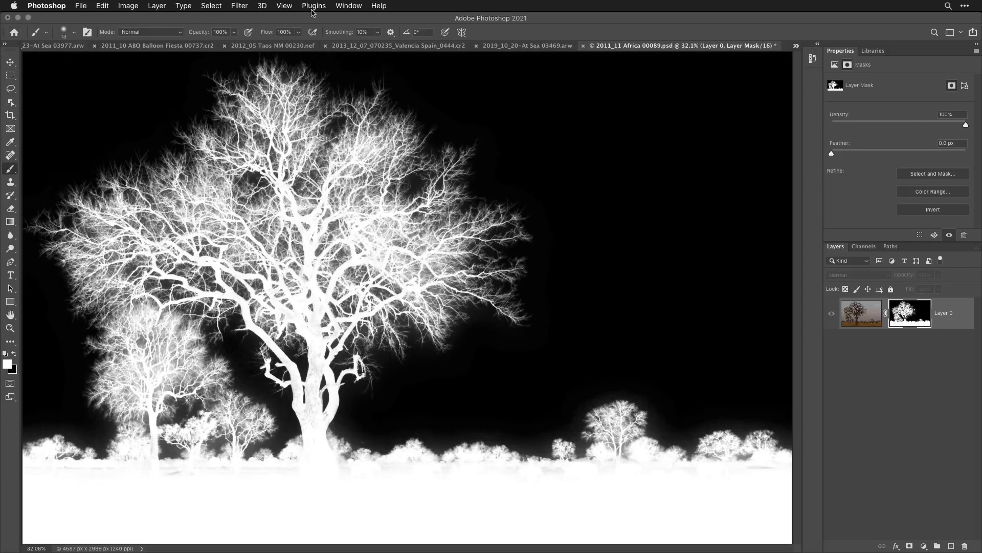
click(165, 33)
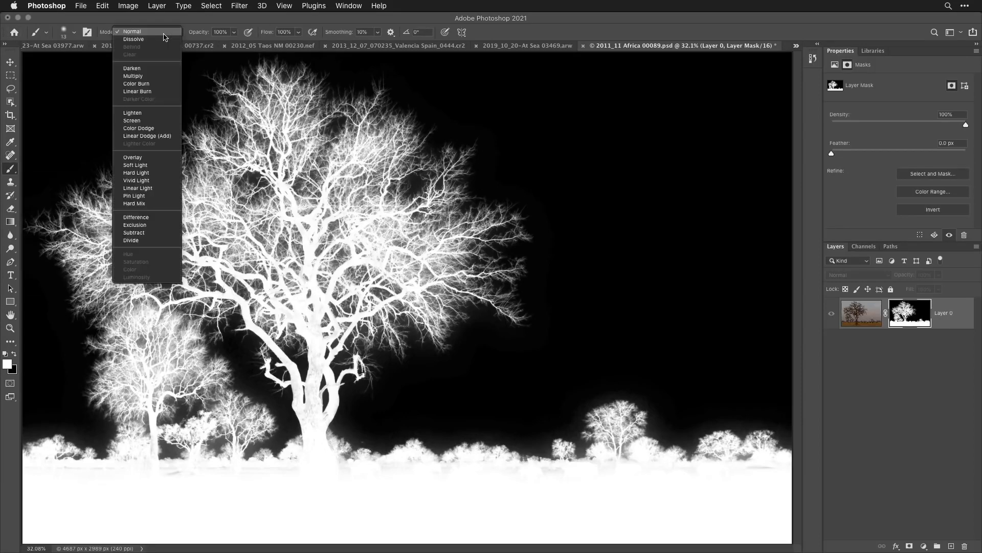
click(158, 204)
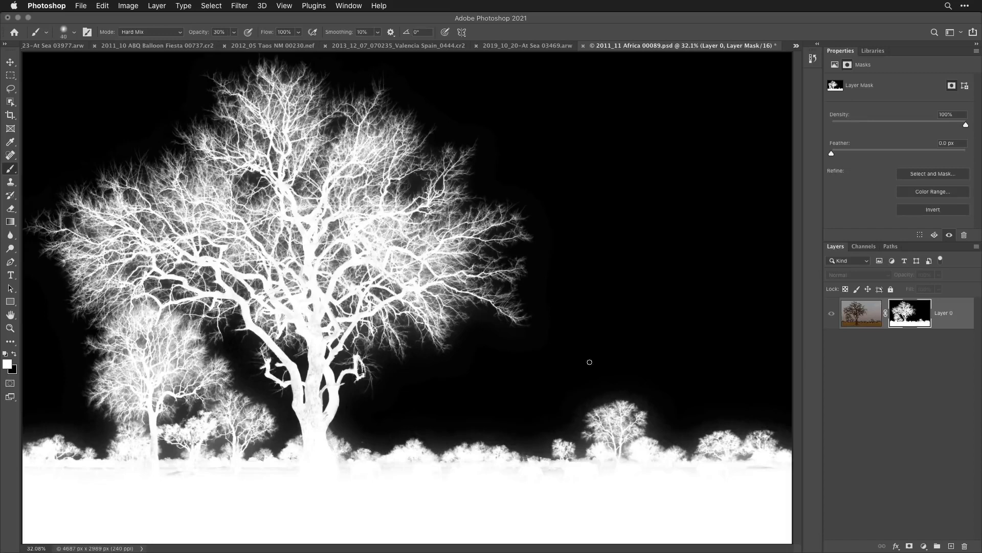
key(bracketright)
key(bracketright)
key(bracketright)
key(bracketright)
key(bracketright)
key(bracketright)
key(bracketright)
key(bracketright)
key(bracketright)
key(bracketright)
key(bracketright)
key(bracketright)
key(bracketright)
key(bracketright)
mouse_move(311, 448)
mouse_down()
mouse_move(307, 344)
mouse_move(295, 314)
mouse_up()
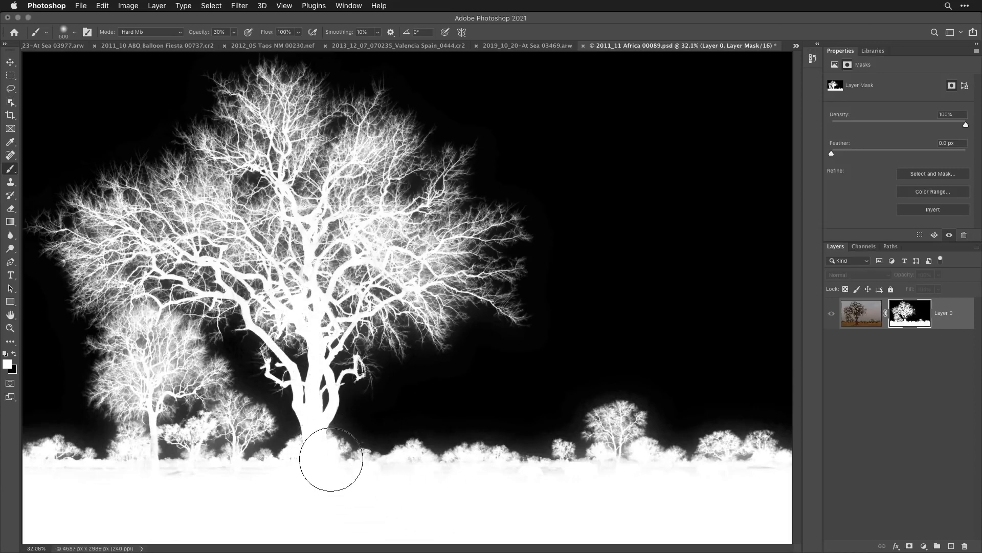
mouse_move(331, 459)
mouse_down()
mouse_move(329, 450)
mouse_move(378, 416)
mouse_up()
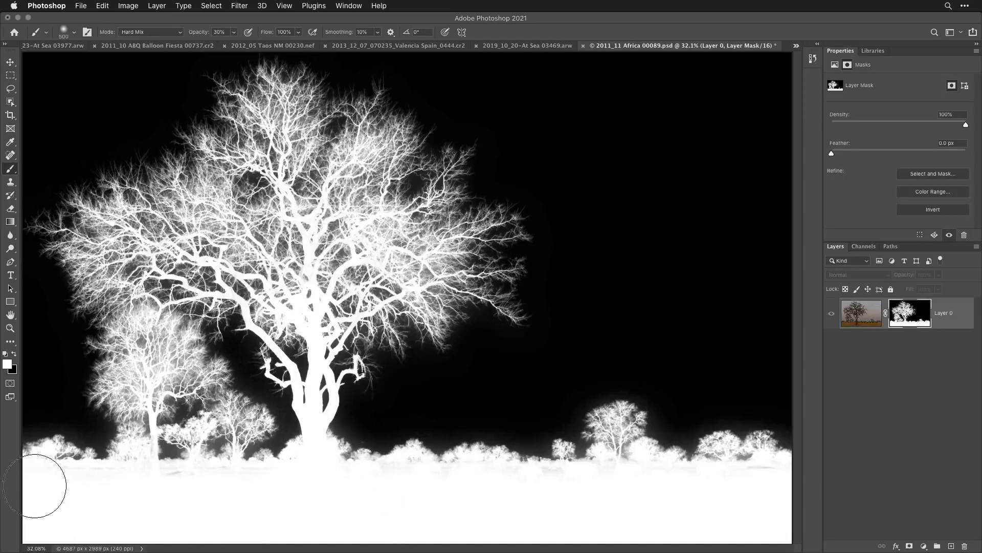
mouse_move(37, 485)
mouse_down()
mouse_move(450, 502)
mouse_move(628, 499)
mouse_move(759, 478)
mouse_move(818, 484)
mouse_move(768, 471)
mouse_move(773, 478)
mouse_up()
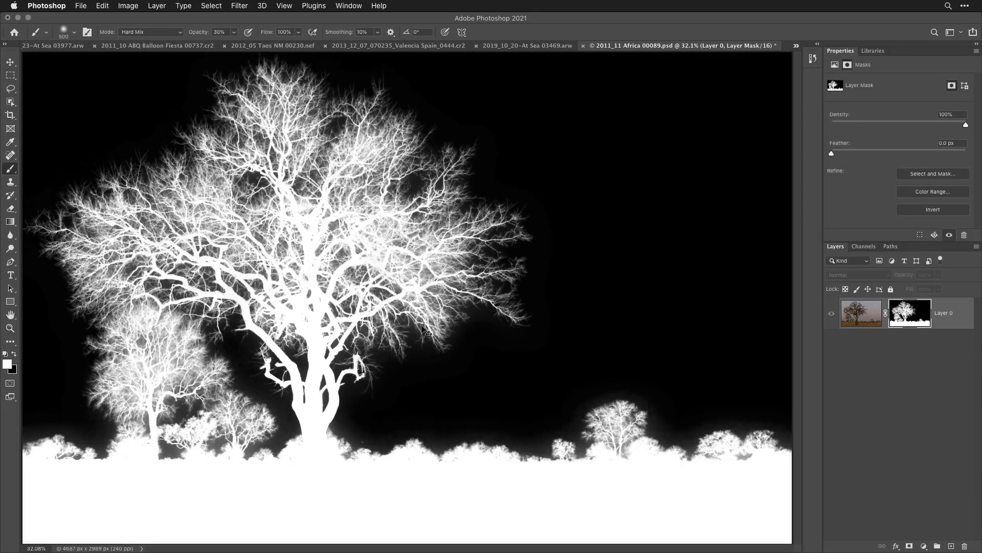
- Undo the last brush stroke and paint white over the middle of the large tree in the mask at 10% opacity
key(super+z)
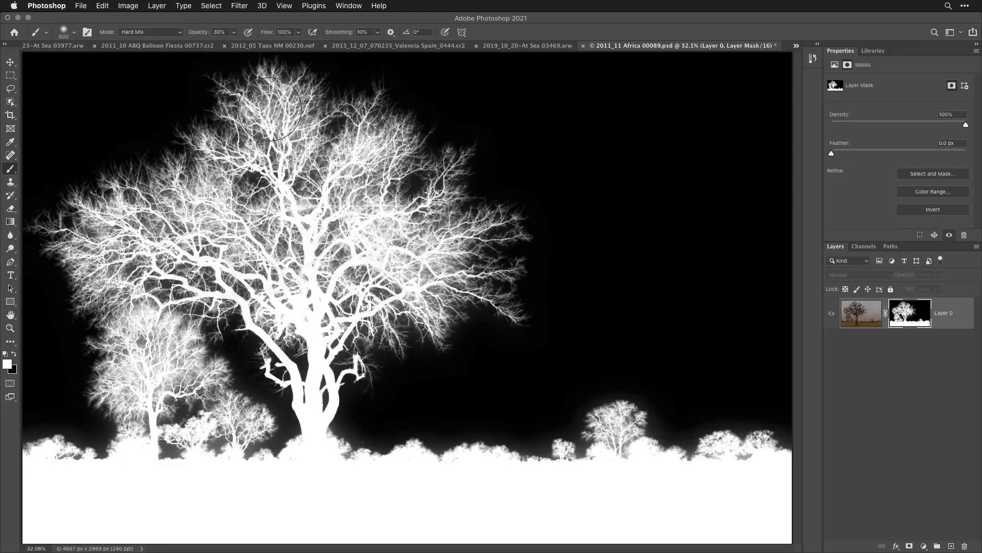
key(1)
mouse_move(326, 255)
mouse_down()
mouse_move(331, 293)
mouse_move(312, 240)
mouse_up()
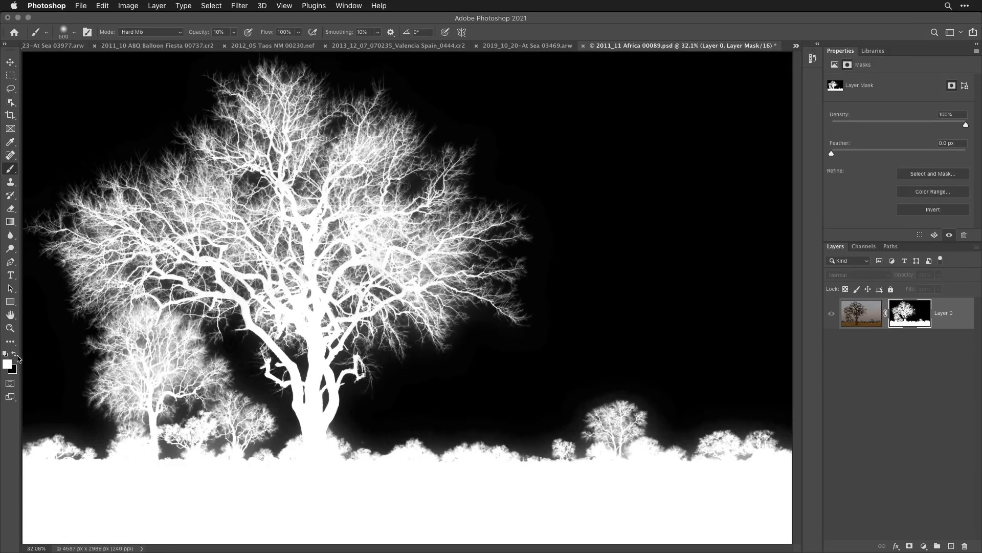
- Paint black around the small tree's edge in the mask with an 1100 px Hard Mix brush at 20% opacity
click(15, 354)
key(bracketright)
key(bracketright)
key(bracketright)
key(bracketright)
key(bracketright)
key(bracketright)
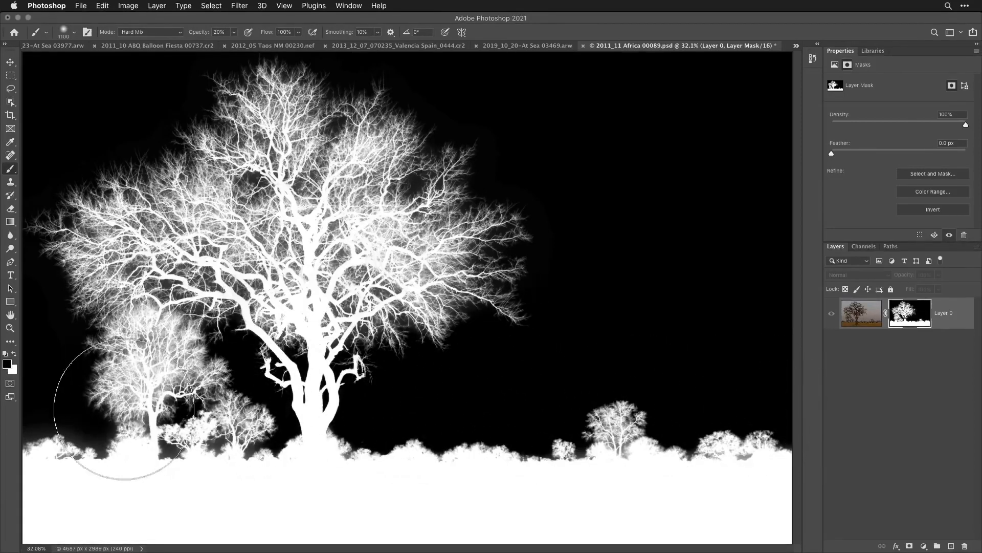
drag(124, 409, 32, 406)
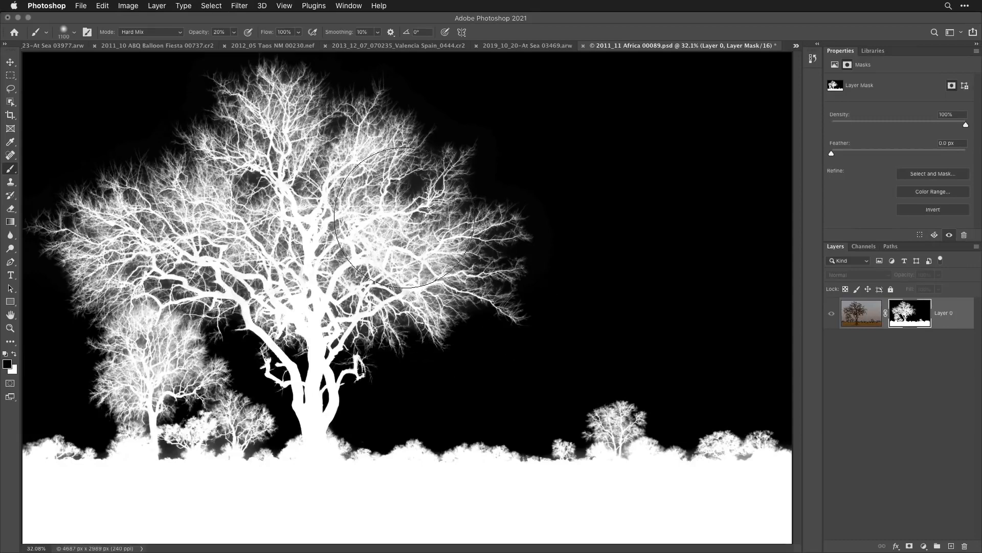
- Try painting black over the large tree's outer branches in the mask and undo the stroke
mouse_move(394, 194)
mouse_down()
mouse_move(246, 148)
mouse_move(131, 195)
mouse_move(113, 276)
mouse_move(406, 249)
mouse_move(365, 322)
mouse_move(138, 364)
mouse_move(286, 409)
mouse_move(387, 160)
mouse_move(293, 82)
mouse_move(211, 100)
mouse_up()
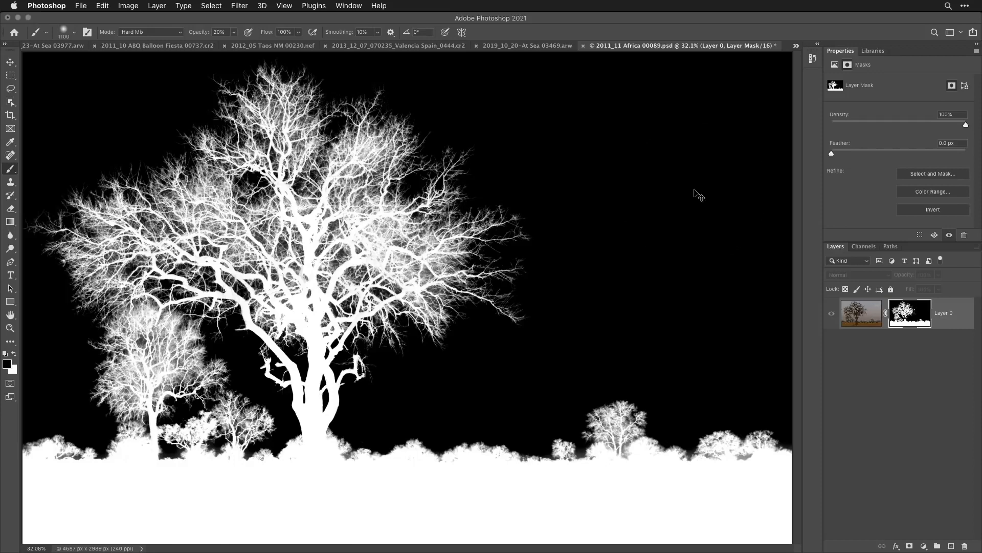
key(super+z)
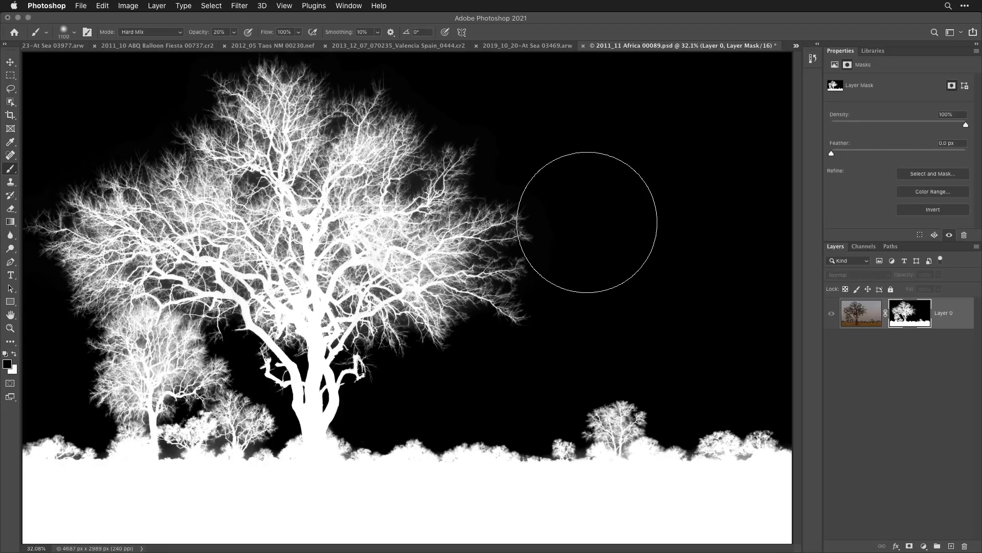
- Copy the entire cloud photo 2019_10_20-At Sea 03469.arw and close it without saving
click(347, 6)
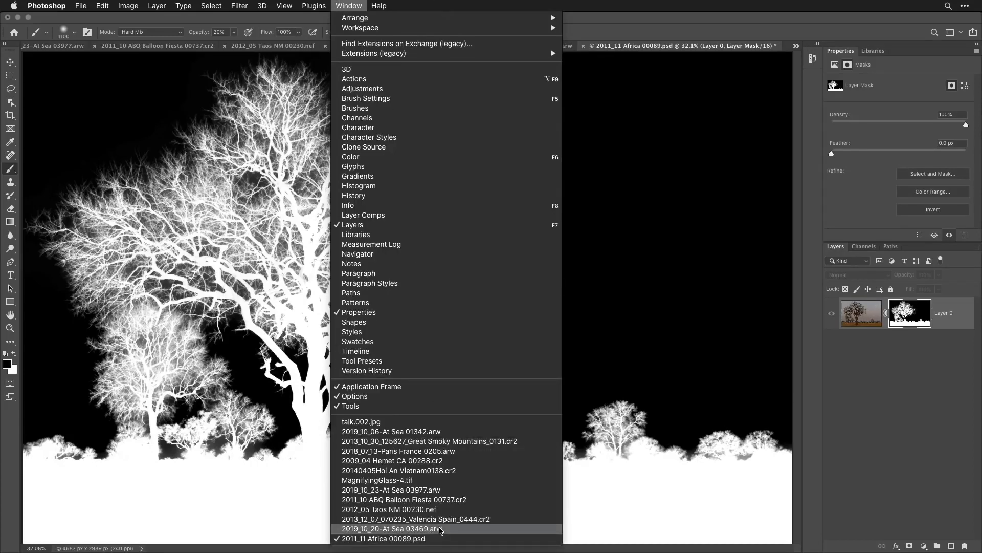
click(441, 529)
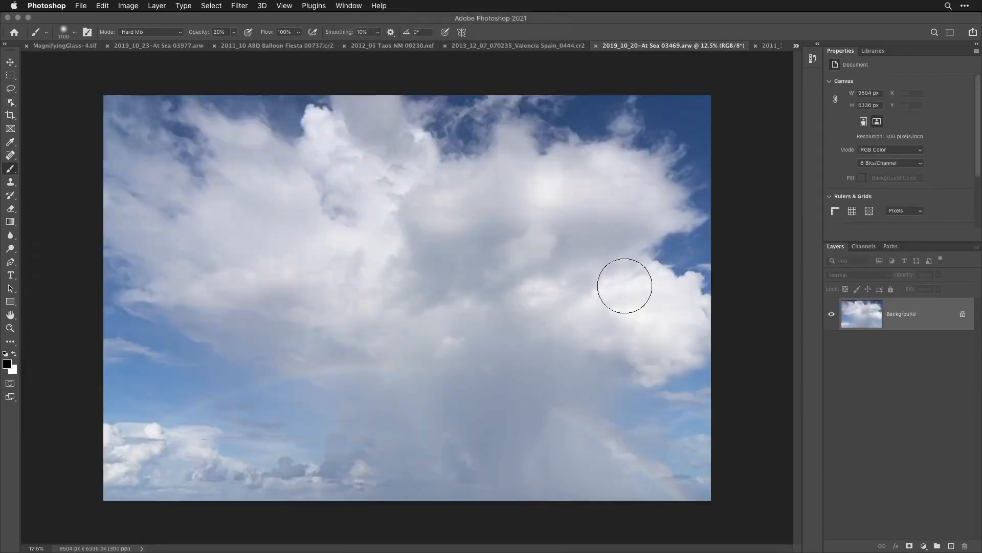
key(super+a)
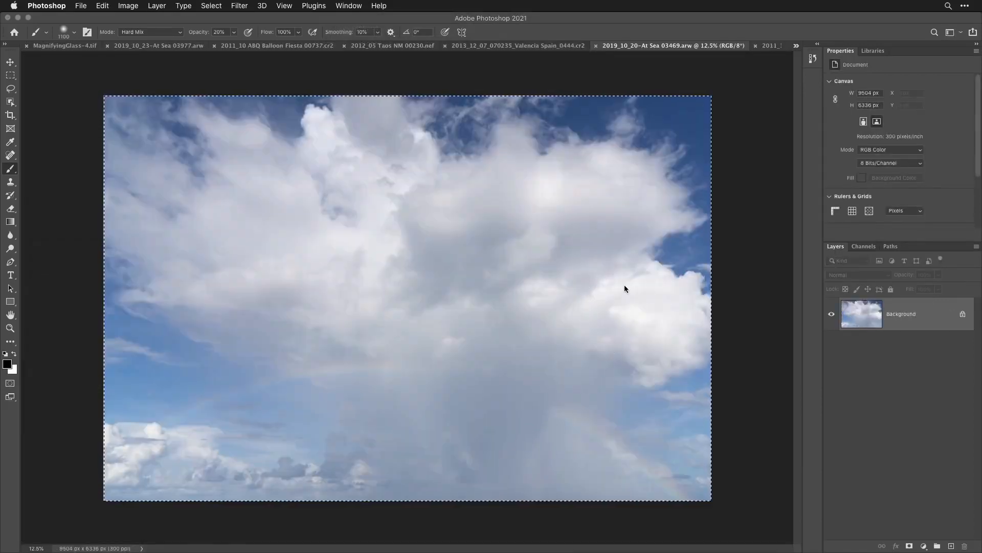
key(super+w)
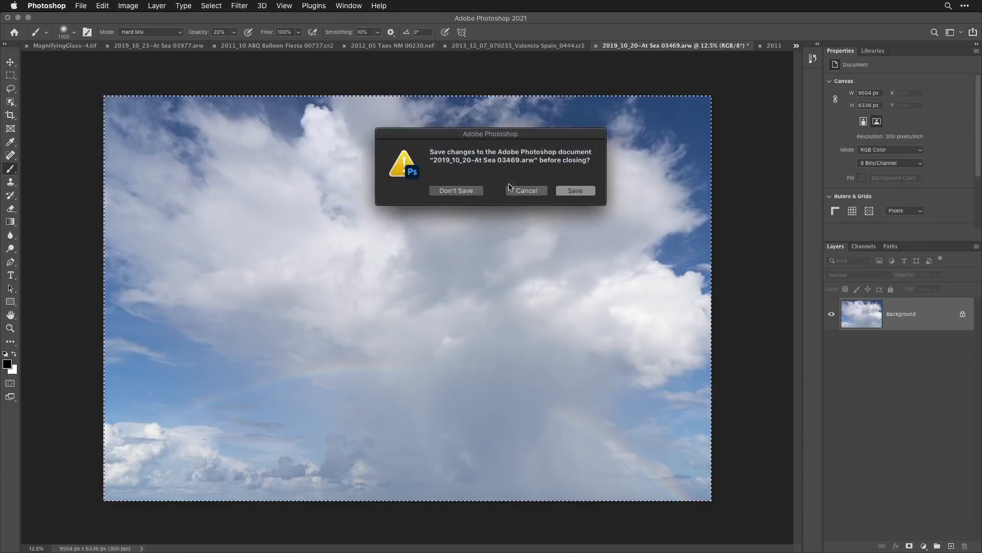
click(455, 192)
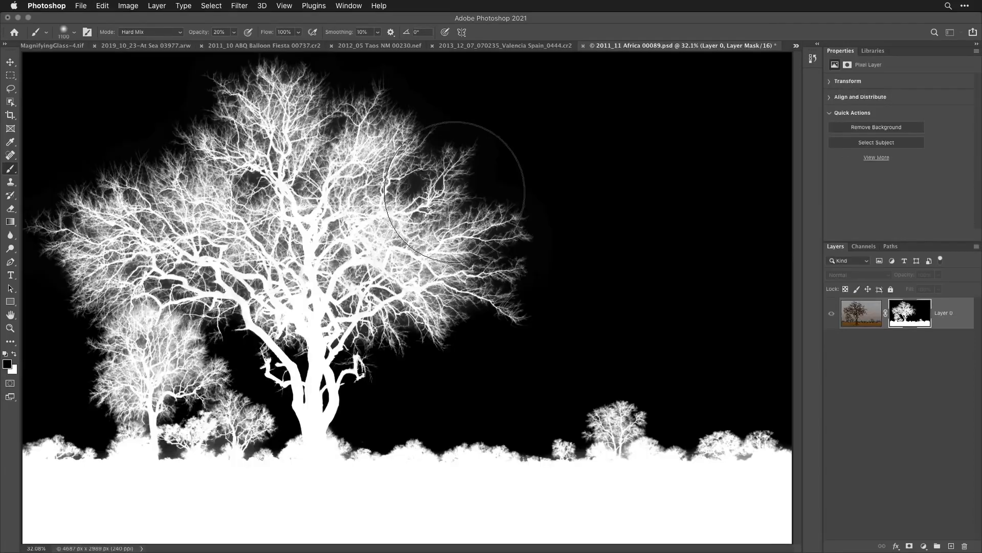
- Return from the mask view to the image, paste the cloud photo and move its layer below the masked tree layer
alt+click(908, 316)
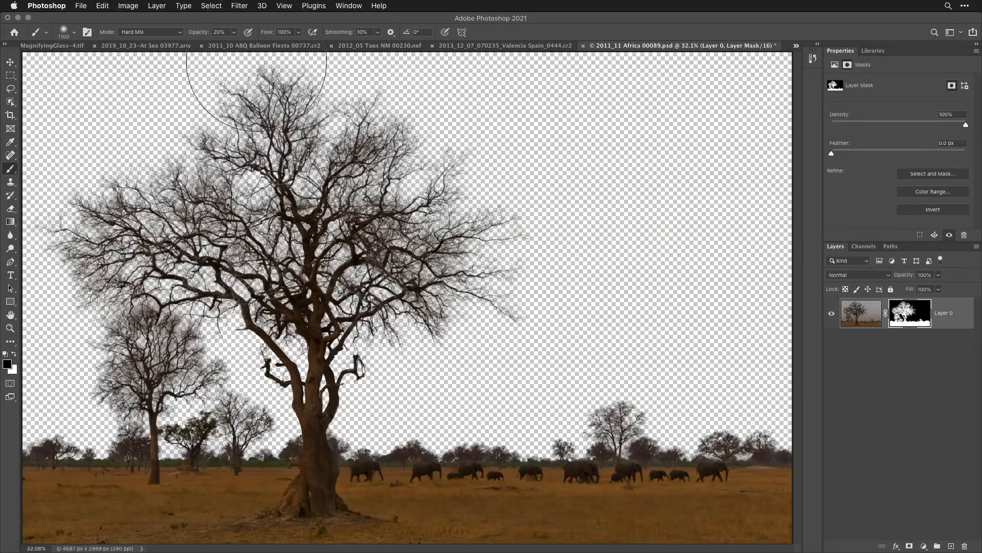
click(103, 6)
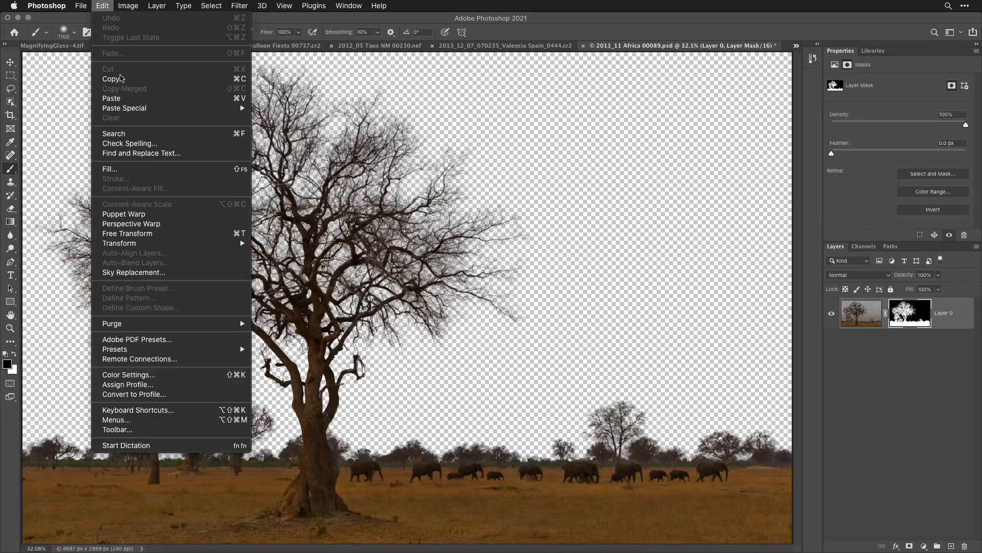
click(121, 99)
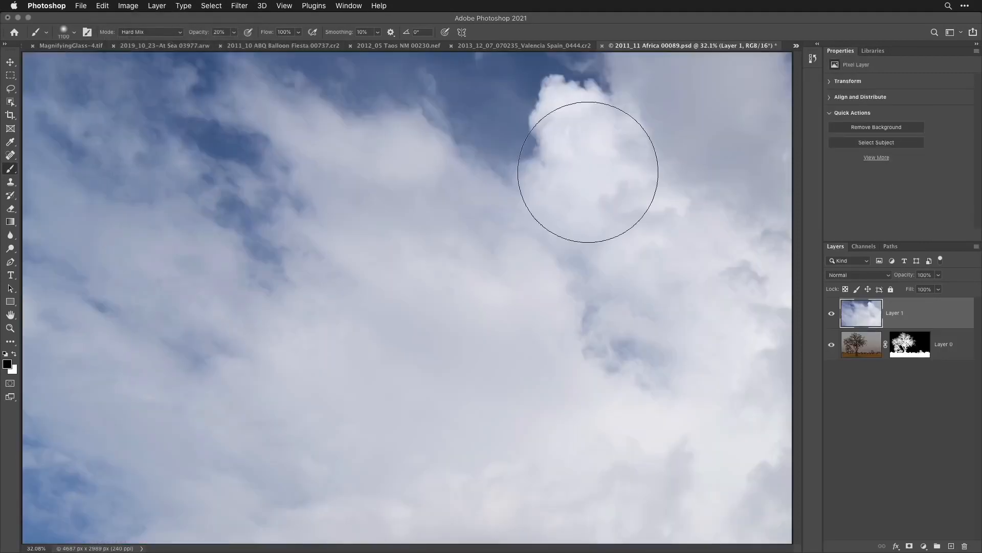
drag(877, 314, 883, 359)
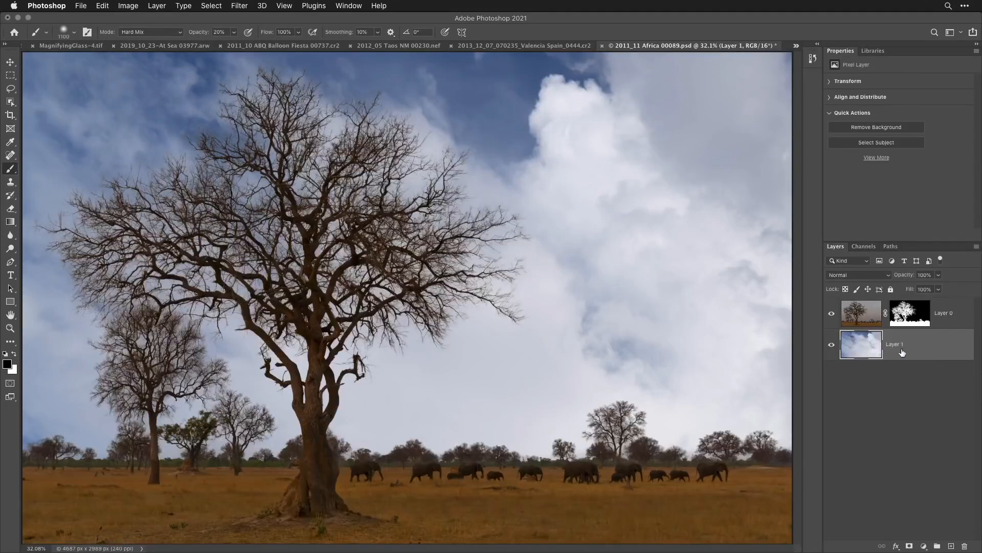
- Select the tree layer's mask and examine the branch and horizon edges against the new clouds at 66.7% zoom
click(906, 309)
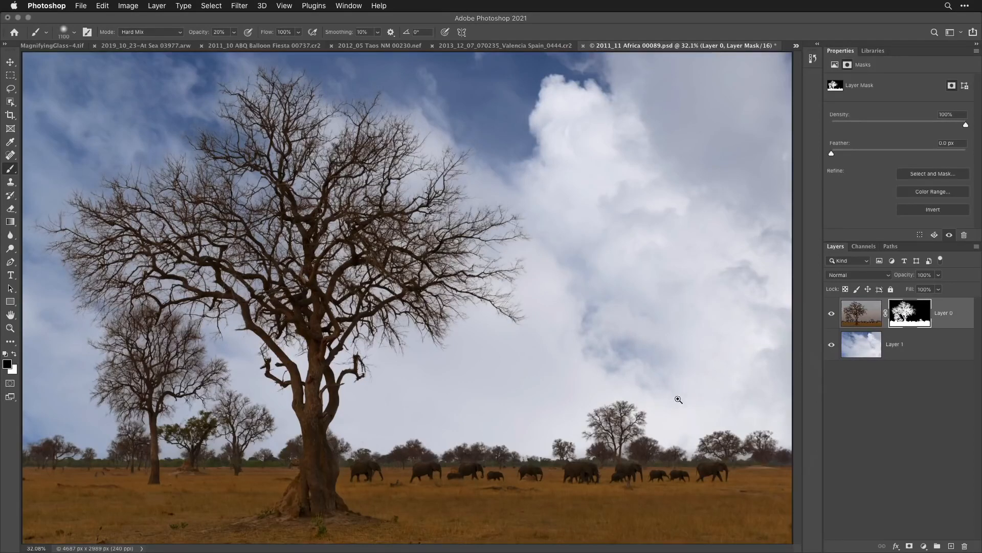
super+click(581, 358)
super+click(582, 358)
super+click(582, 358)
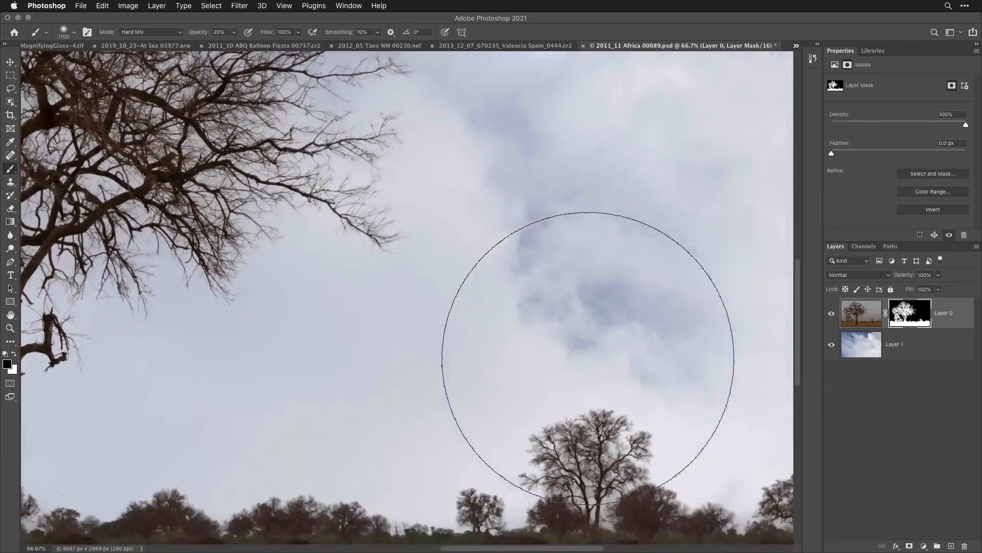
scroll(588, 358, down, 5)
scroll(589, 358, right, 3)
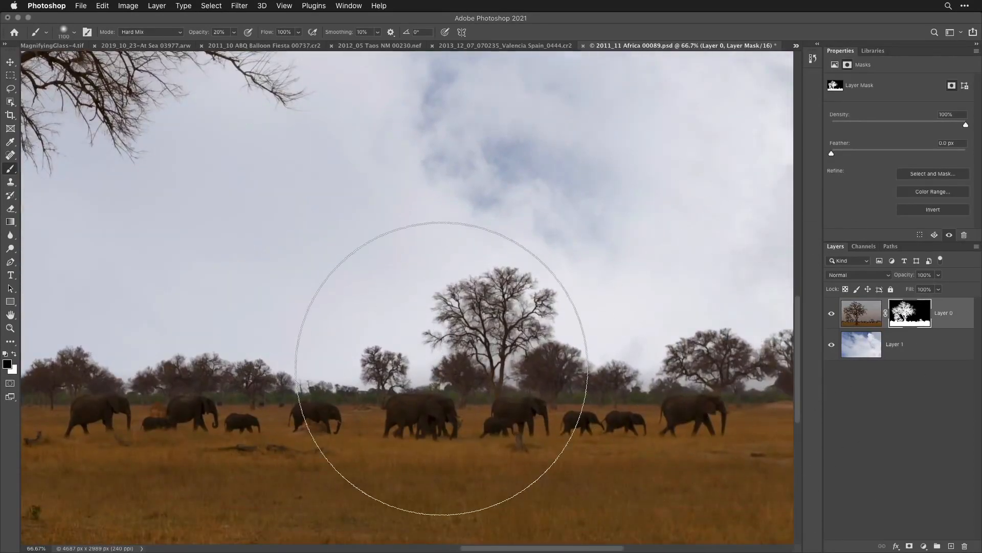
scroll(441, 369, left, 10)
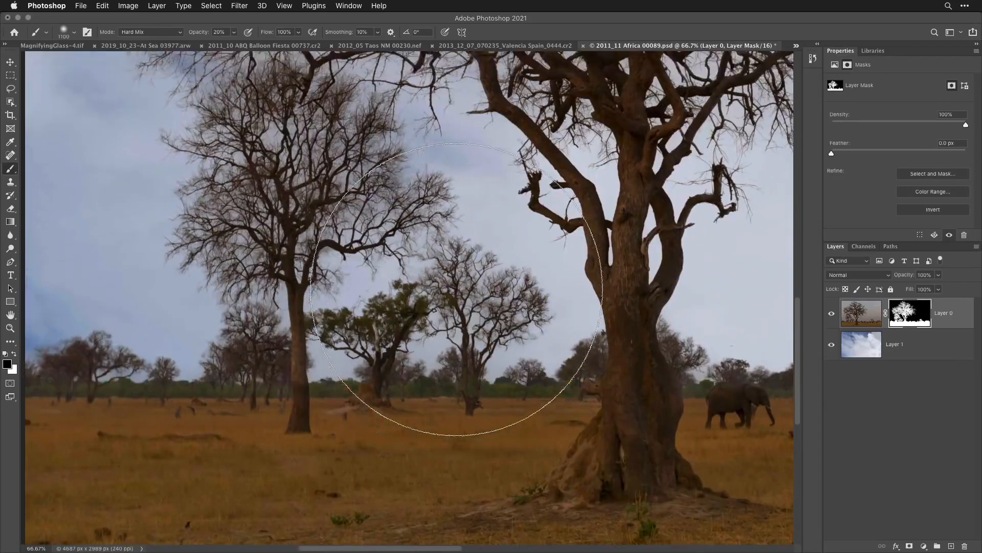
scroll(457, 289, up, 10)
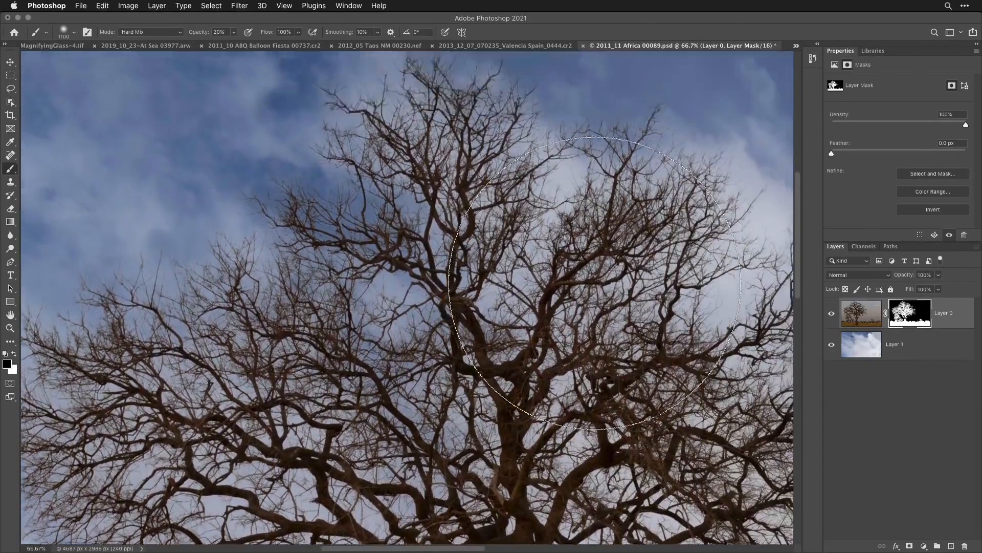
scroll(595, 283, up, 3)
scroll(595, 283, down, 8)
scroll(563, 327, right, 3)
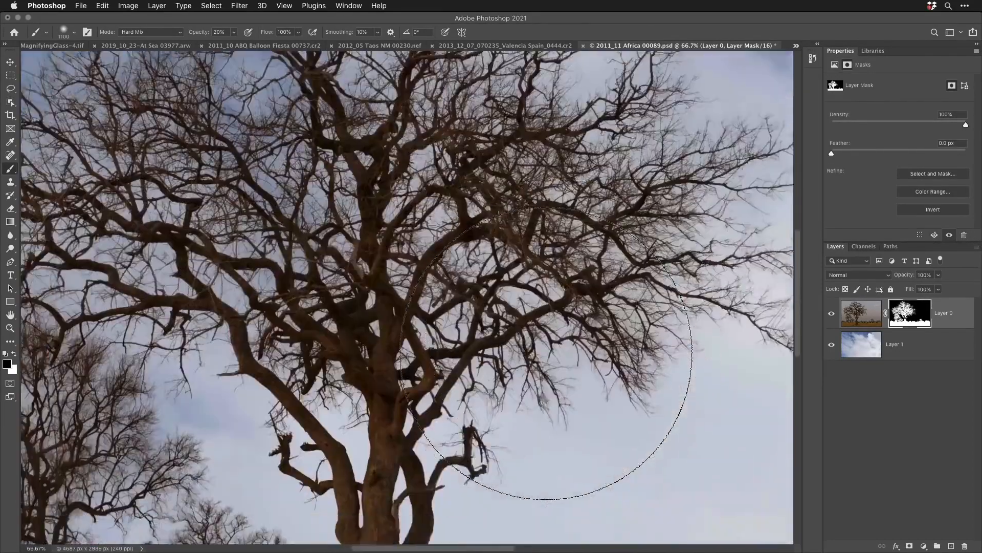
scroll(546, 353, down, 3)
scroll(546, 353, left, 3)
scroll(537, 348, left, 8)
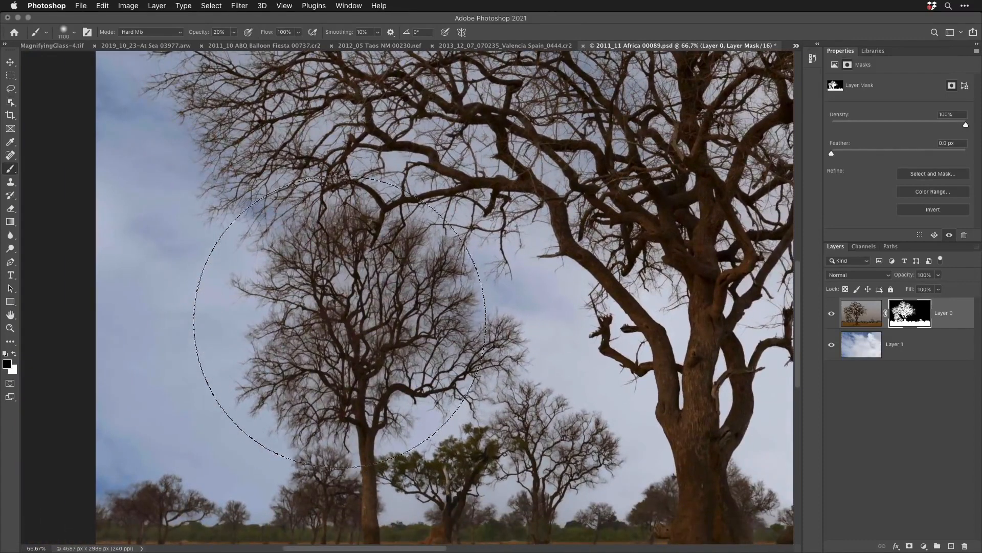
scroll(340, 321, up, 4)
scroll(340, 322, left, 1)
key(super+0)
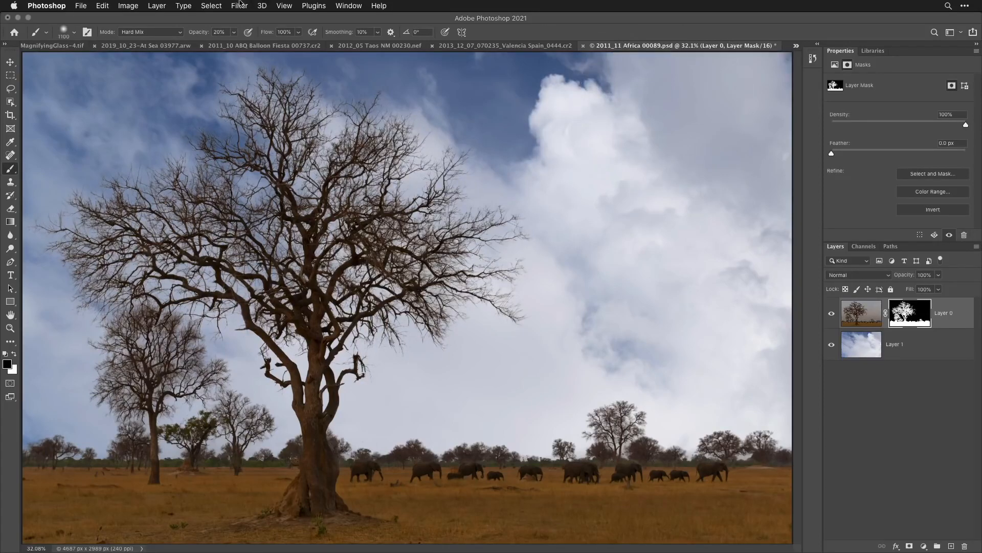
- Close the 2011_11 Africa 00089.psd document without saving its changes
click(210, 5)
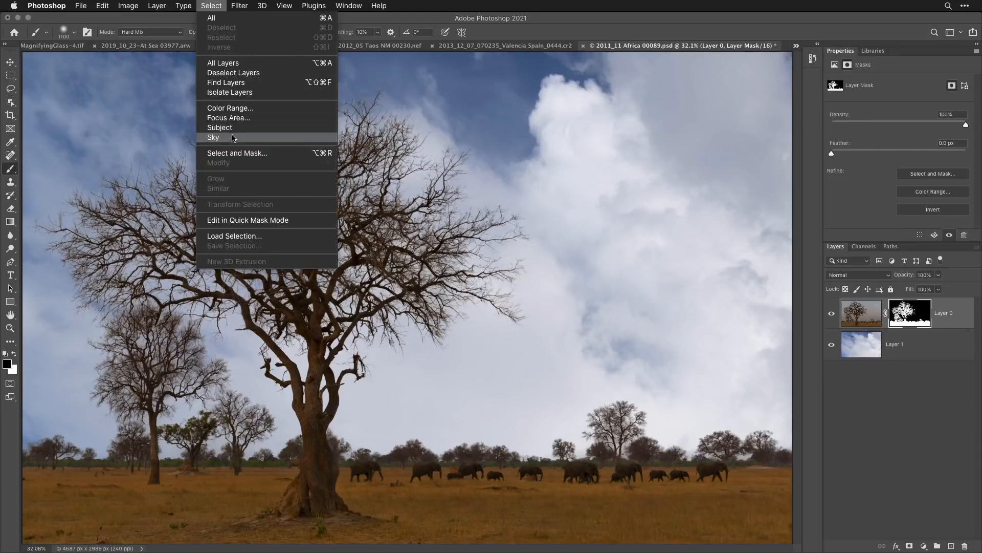
click(210, 5)
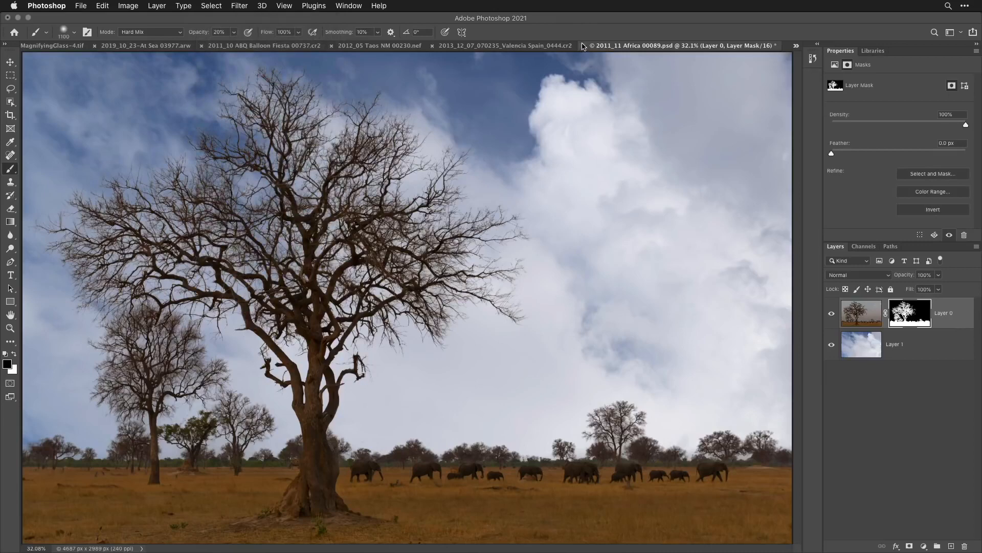
click(583, 46)
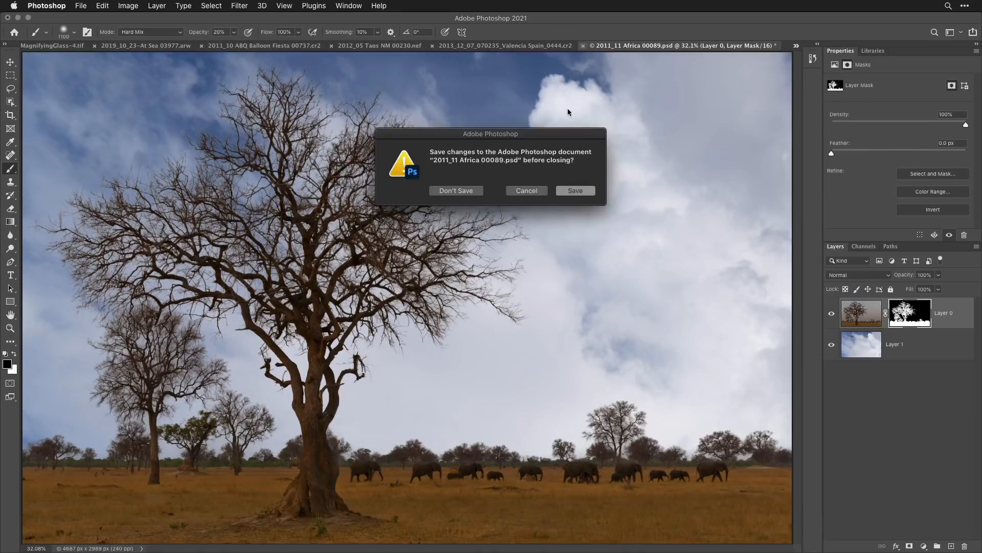
click(476, 189)
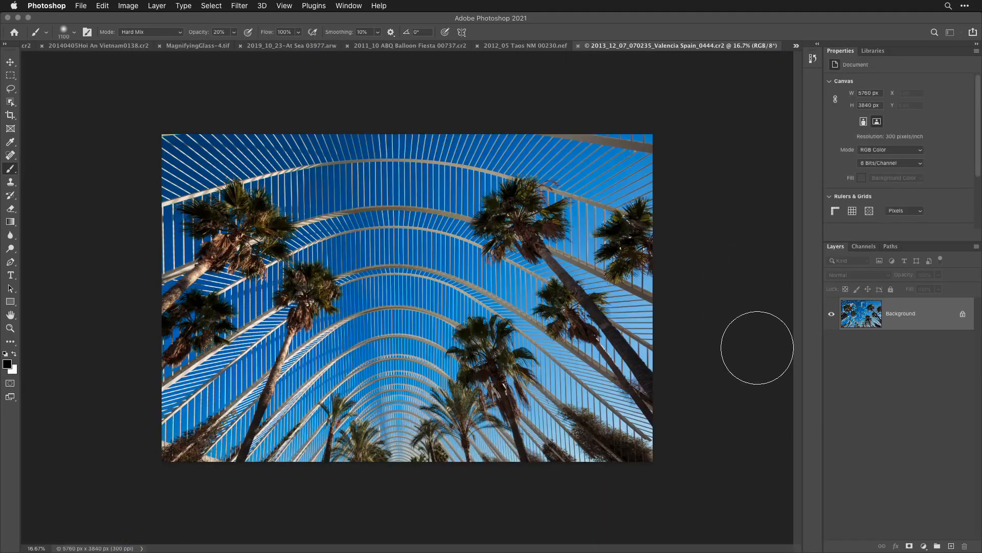
- Try an automatic Sky selection on the Valencia palm photo, preview it as a Quick Mask overlay and deselect it
key(super+0)
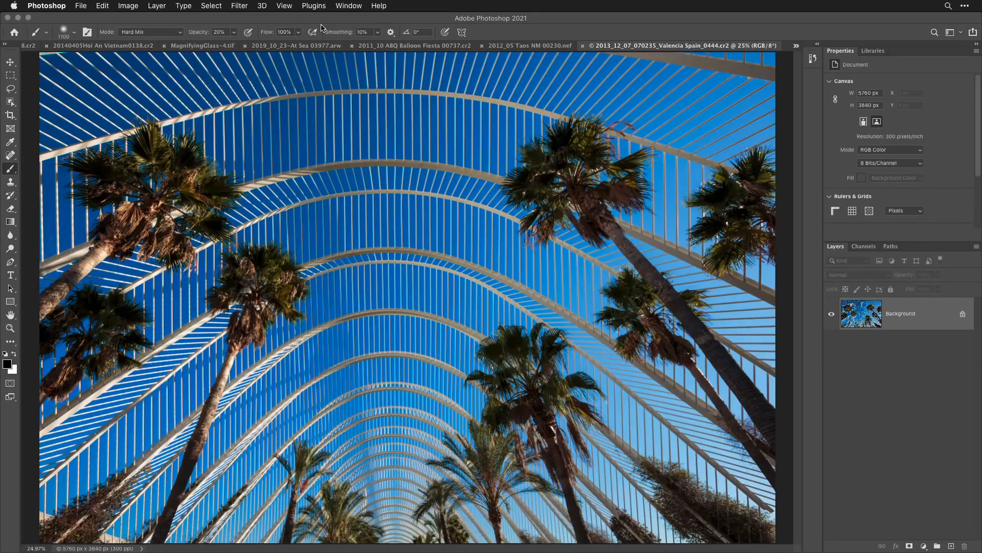
key(h)
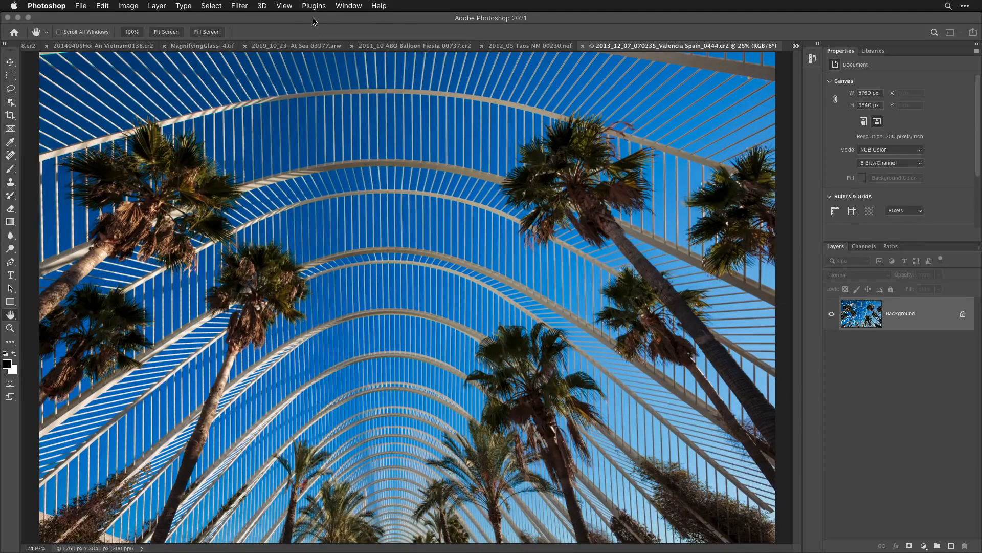
click(211, 6)
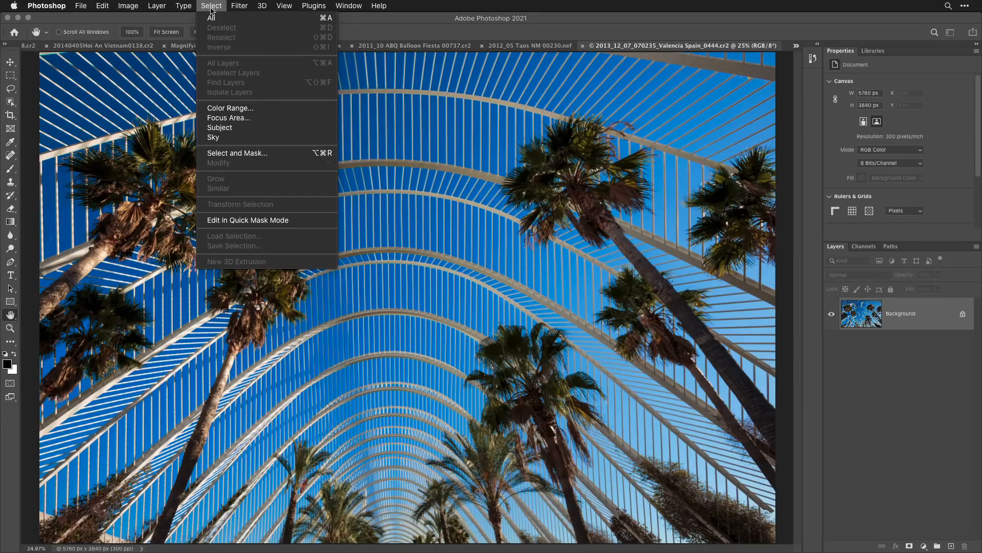
click(237, 141)
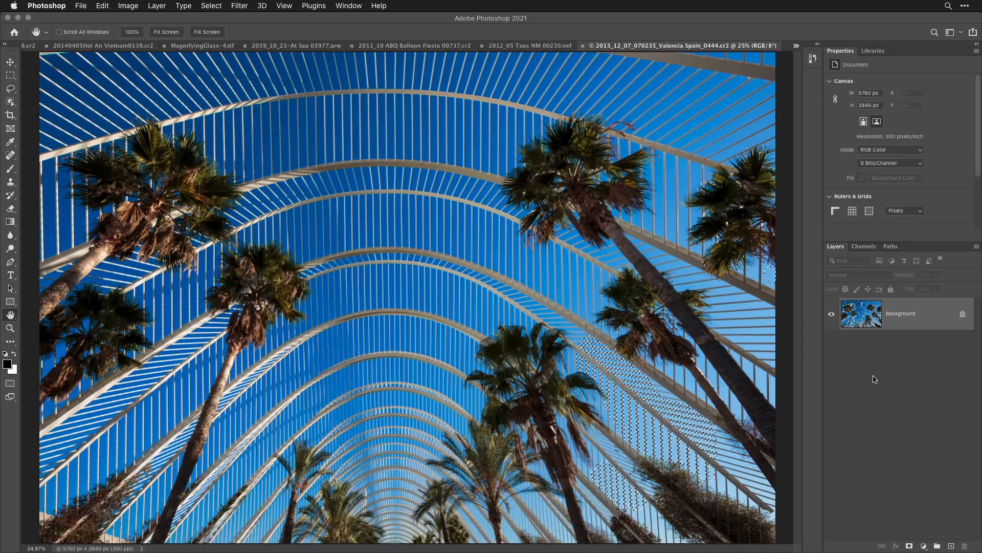
key(q)
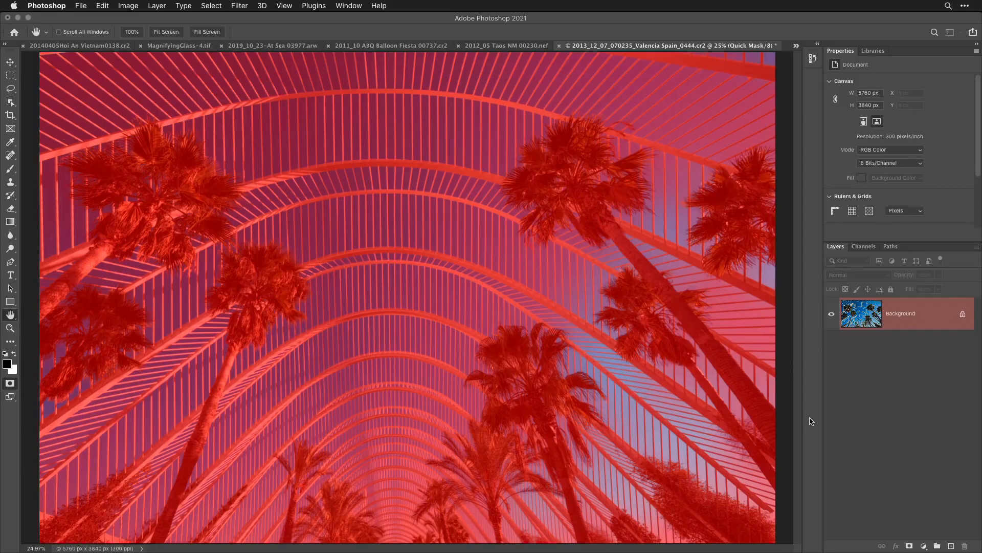
key(q)
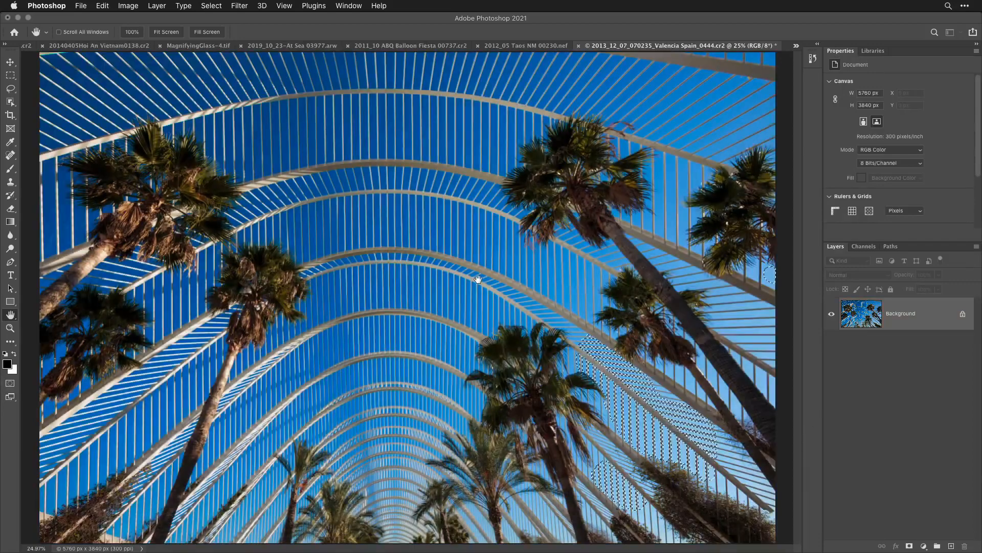
click(220, 10)
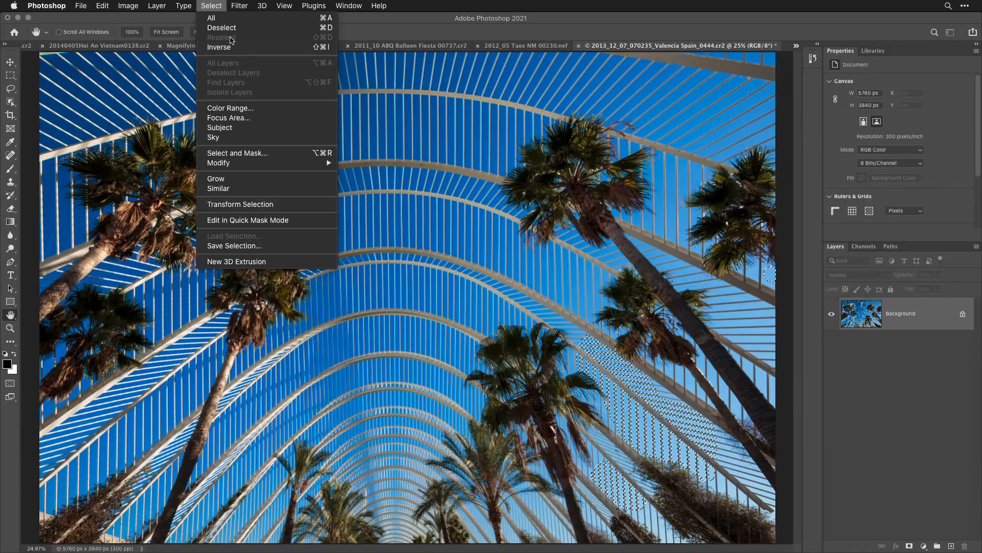
click(228, 30)
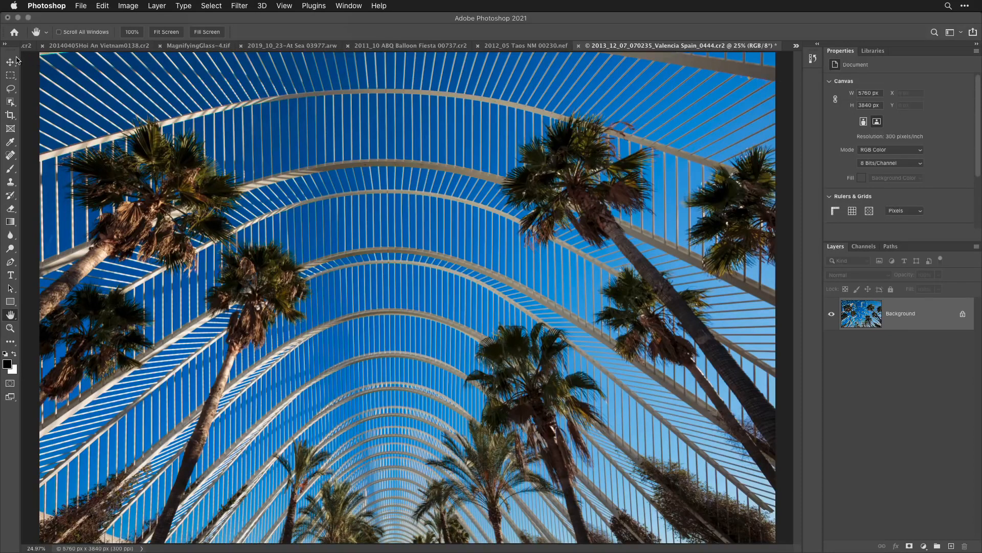
- Choose the standard Eraser tool and enlarge its brush to 5000 px
click(10, 208)
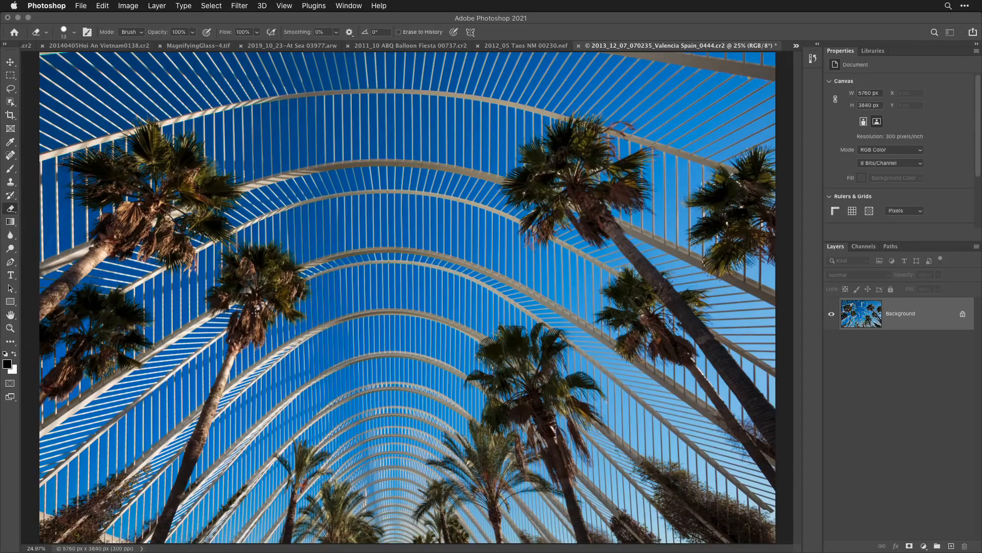
key(bracketright)
key(bracketright)
key(bracketright)
key(bracketright)
key(bracketright)
key(bracketright)
key(bracketright)
key(bracketright)
key(bracketright)
key(bracketright)
key(bracketright)
key(bracketright)
key(bracketright)
key(bracketright)
key(bracketright)
key(bracketright)
key(bracketright)
key(bracketright)
key(bracketright)
key(bracketright)
key(bracketright)
key(bracketright)
key(bracketright)
key(bracketright)
key(bracketright)
key(bracketright)
key(bracketright)
key(bracketright)
key(bracketright)
key(bracketright)
key(bracketright)
key(bracketright)
key(bracketright)
key(bracketright)
key(bracketright)
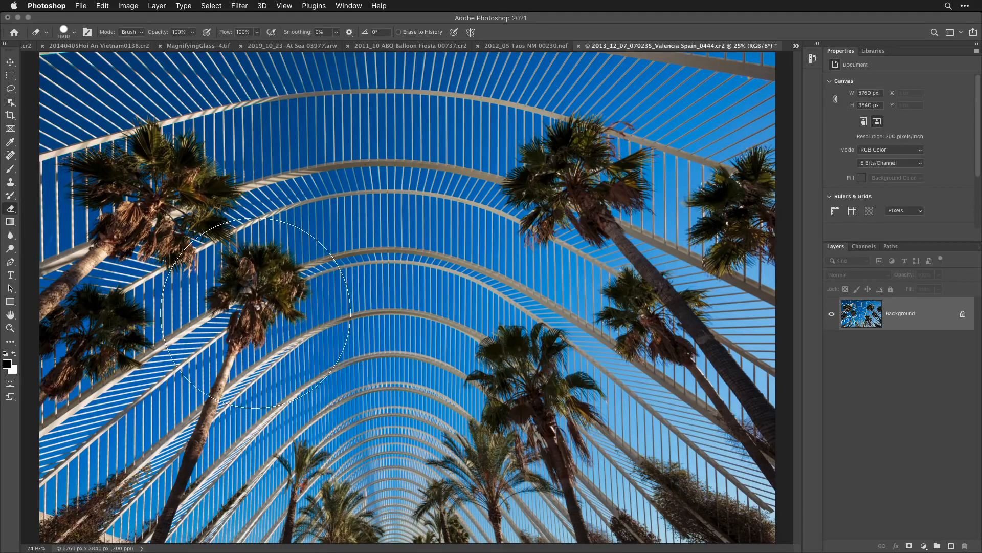
key(bracketright)
key(bracketright)
key(bracketright)
key(bracketright)
key(bracketright)
key(bracketright)
key(bracketright)
key(bracketright)
key(bracketright)
key(bracketright)
key(bracketright)
key(bracketright)
key(bracketright)
key(bracketright)
key(bracketright)
key(bracketright)
key(bracketright)
key(bracketright)
key(bracketright)
key(bracketright)
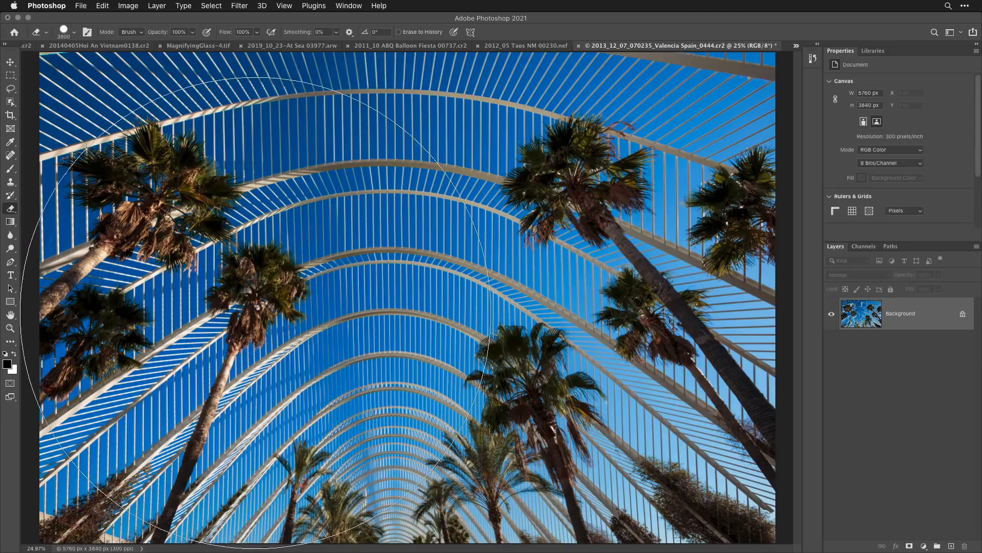
key(bracketright)
key(bracketright)
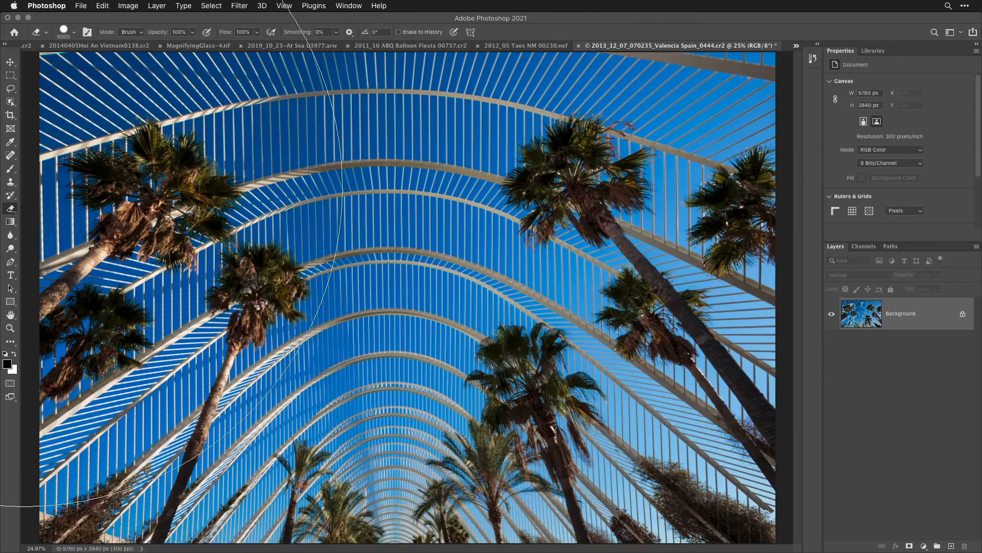
- Switch to the Background Eraser tool and set its limits to Discontiguous
click(9, 210)
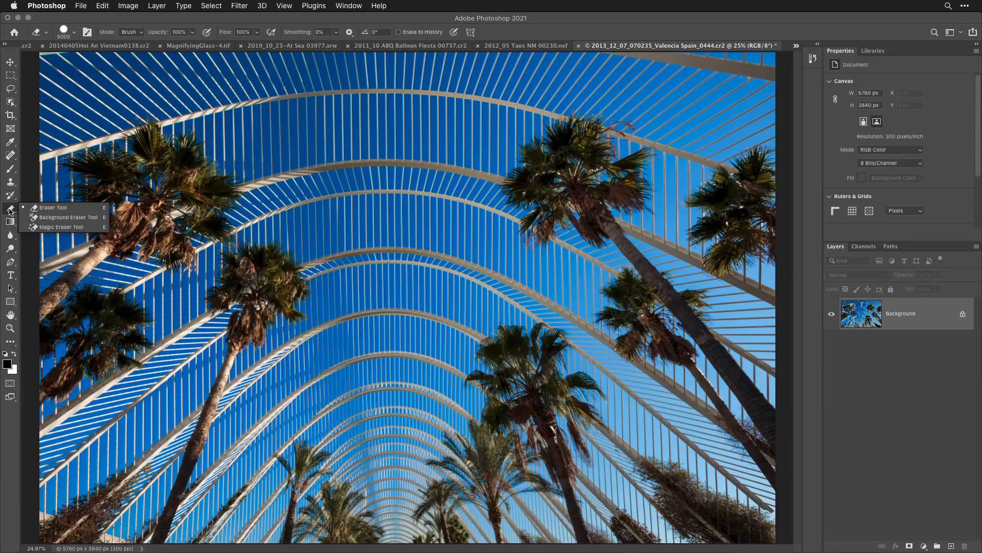
click(57, 219)
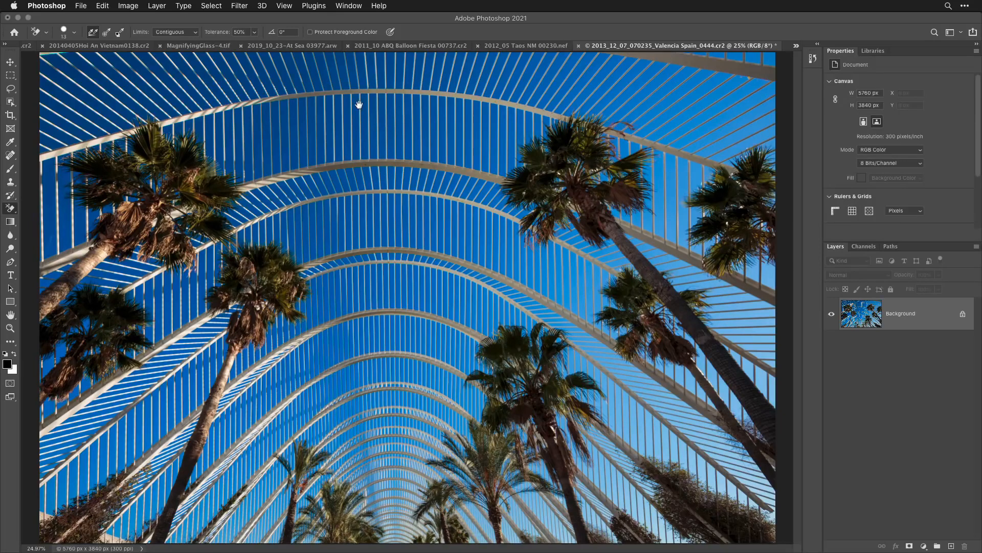
click(180, 32)
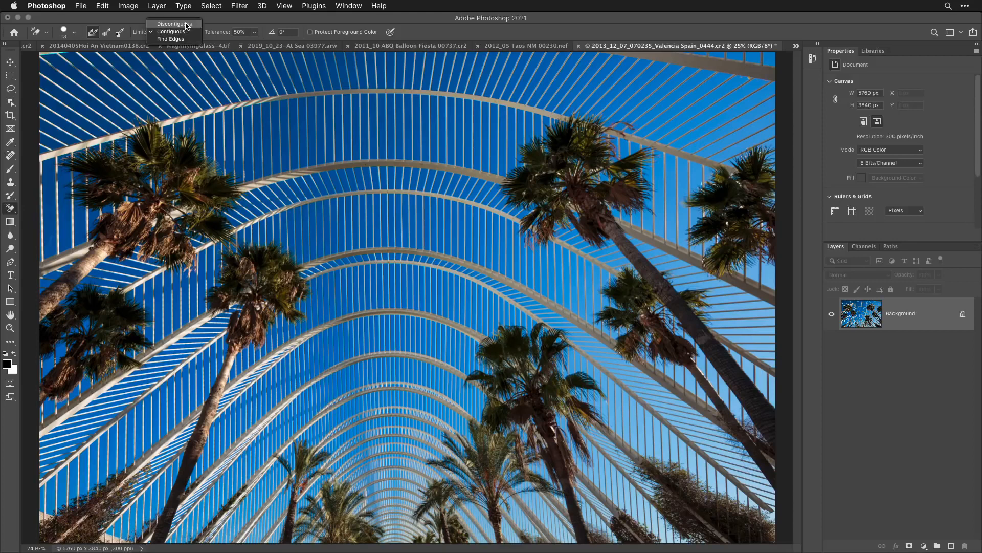
click(187, 24)
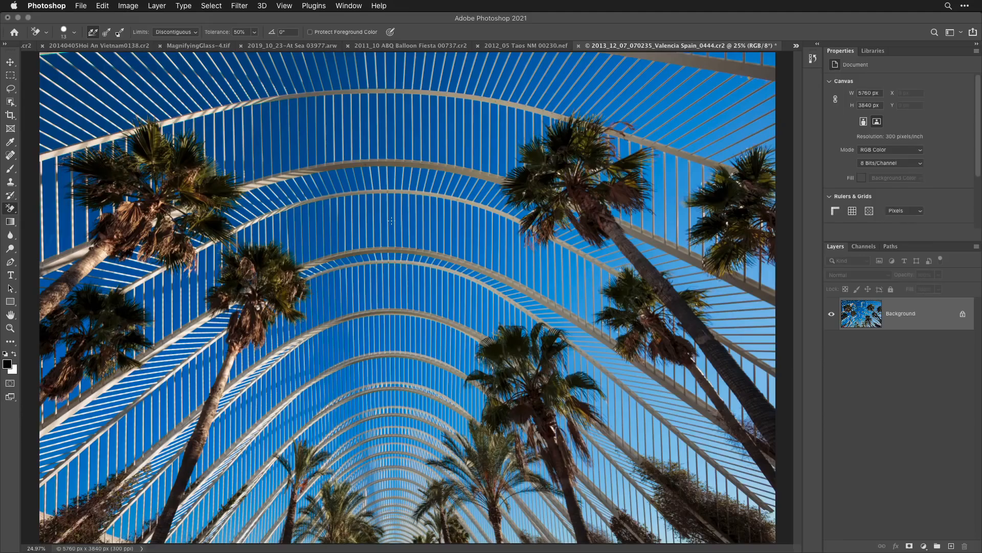
- Erase a small spot of sky above the large upper-left palm and enlarge the Background Eraser brush to 5000 px
click(136, 80)
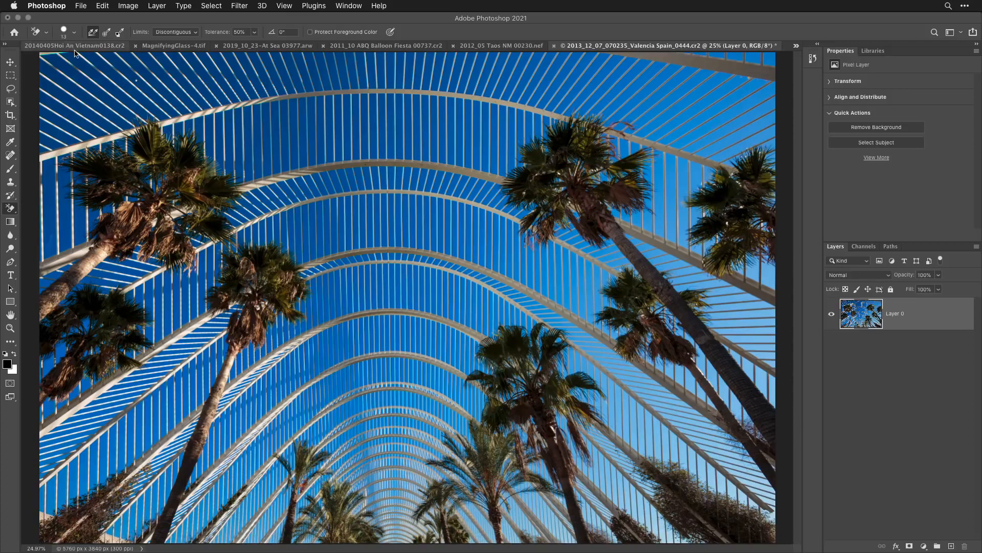
click(74, 31)
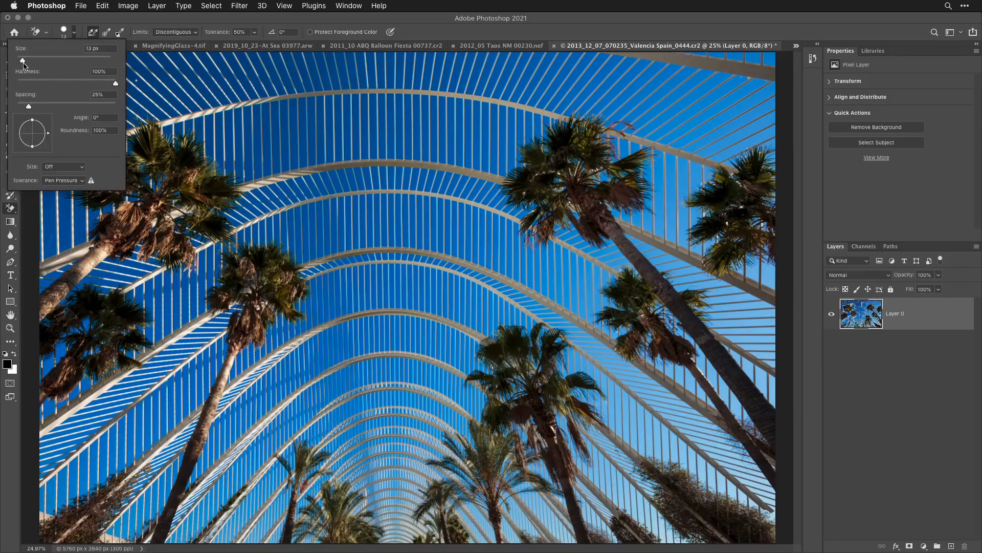
mouse_move(23, 61)
mouse_down()
mouse_move(158, 65)
mouse_move(114, 83)
mouse_move(63, 83)
mouse_up()
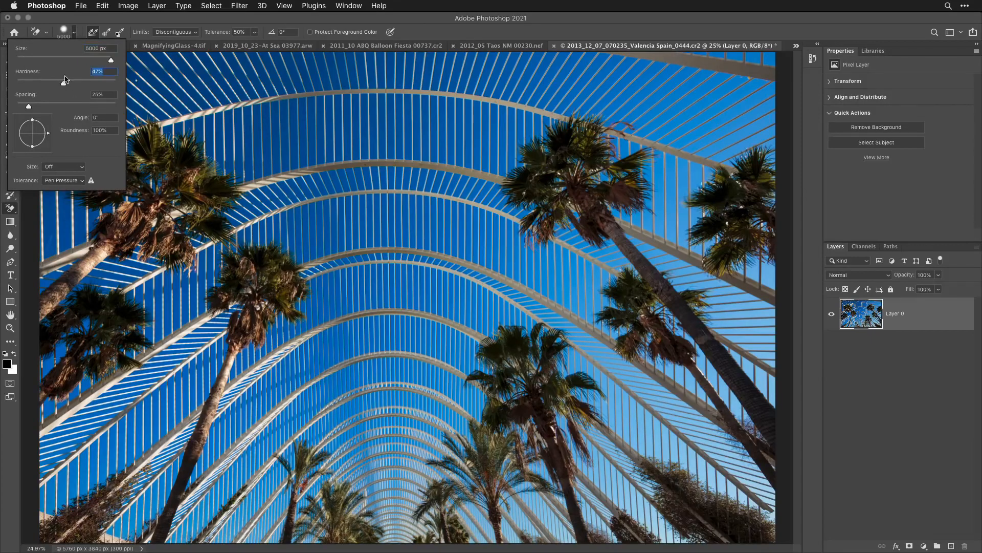
click(80, 18)
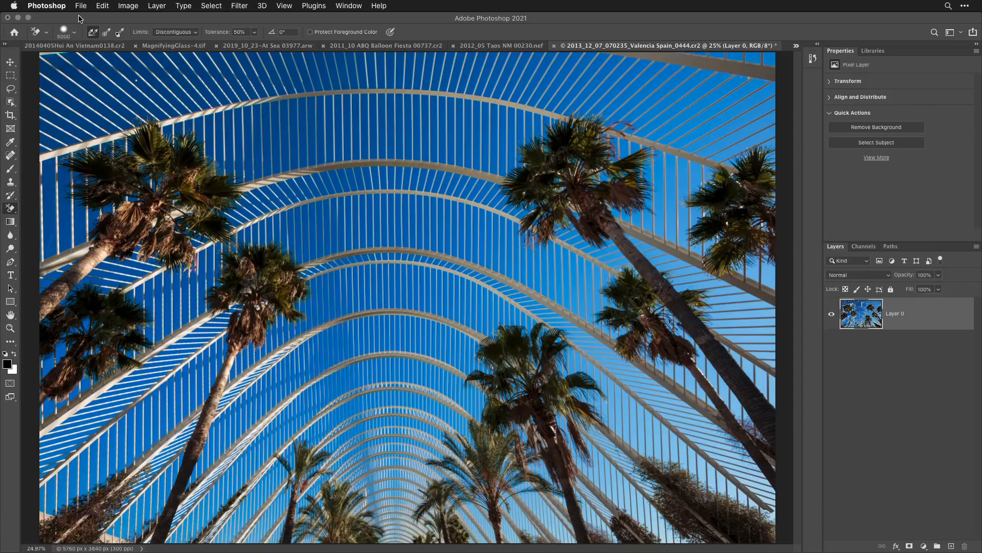
- Erase the blue sky across the whole palm photo with the Background Eraser, sampling a patch of blue in each area between the arches
click(121, 82)
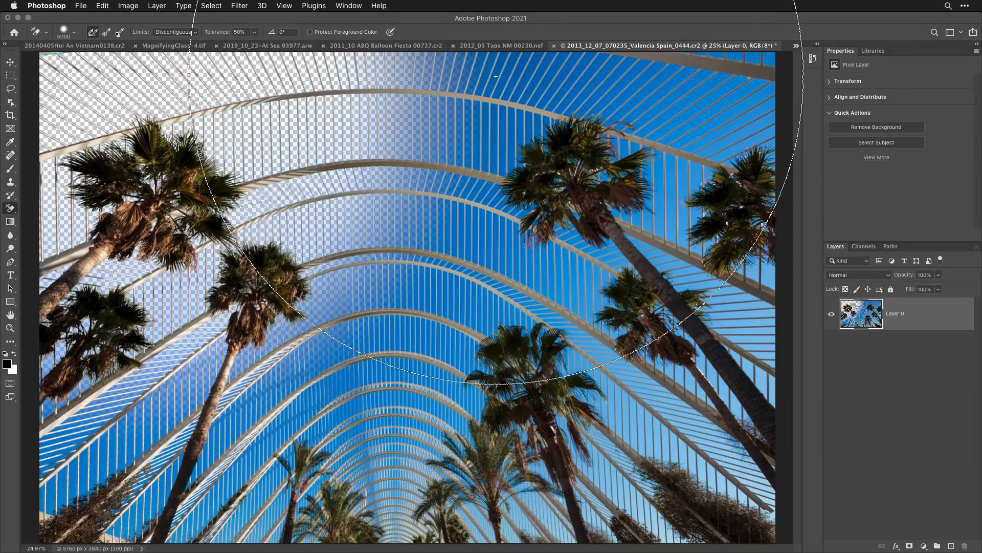
key(space)
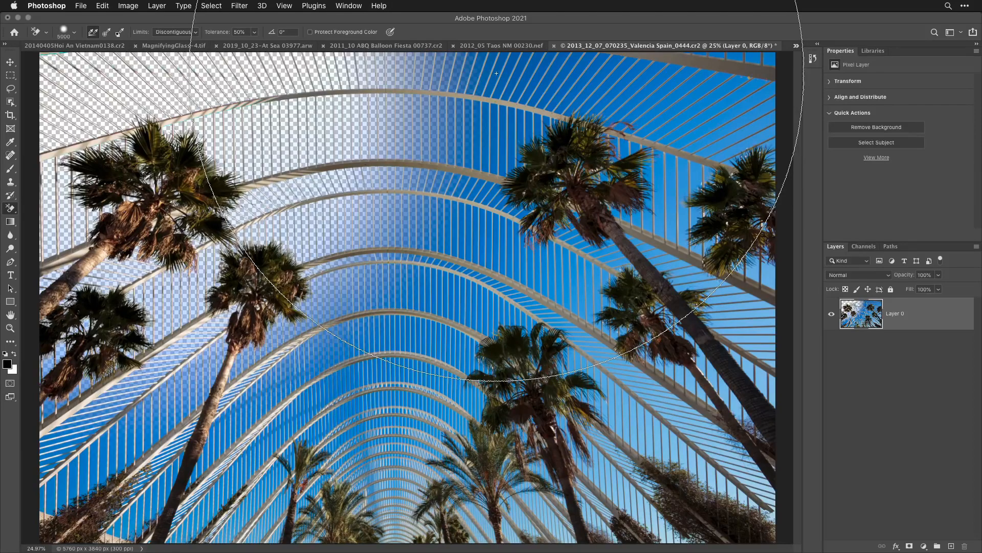
click(497, 73)
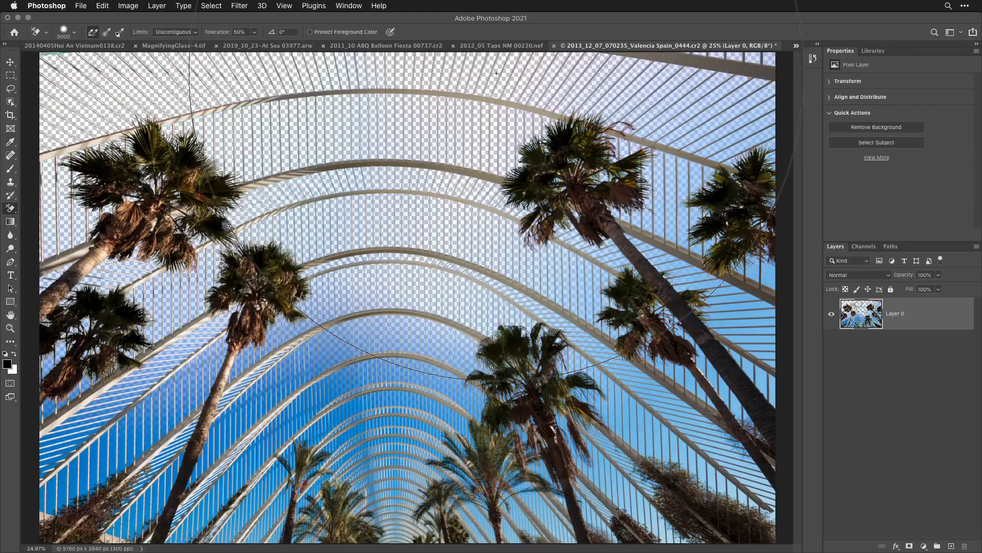
click(765, 135)
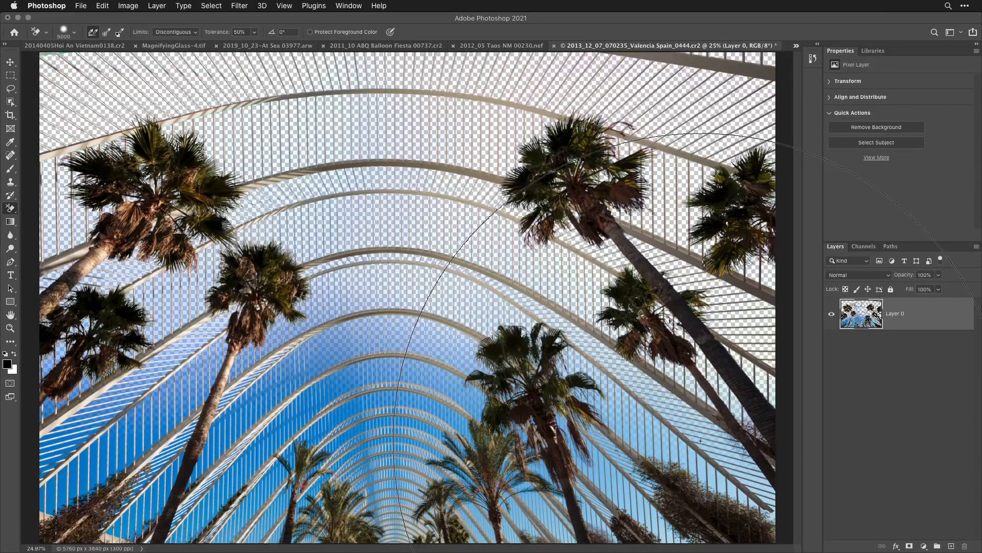
click(701, 440)
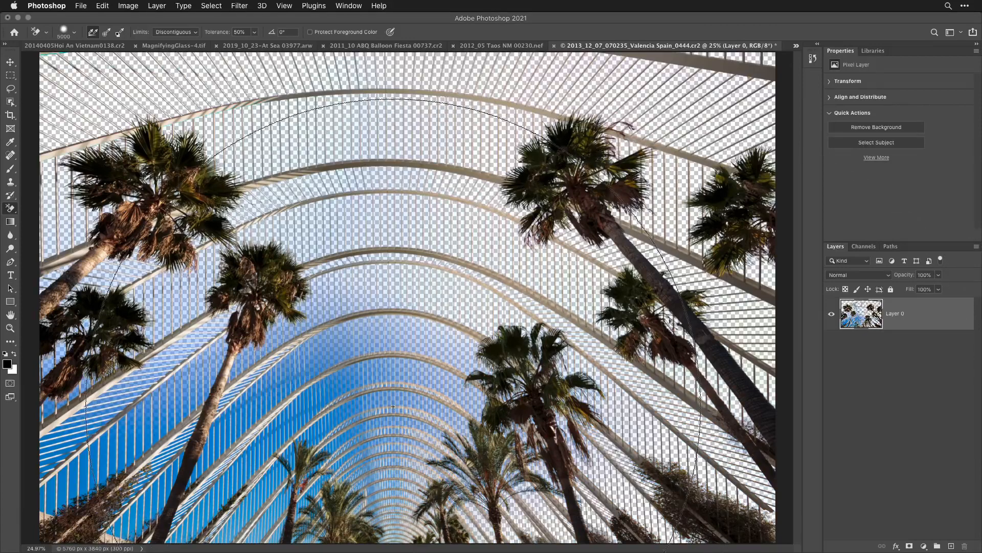
click(360, 402)
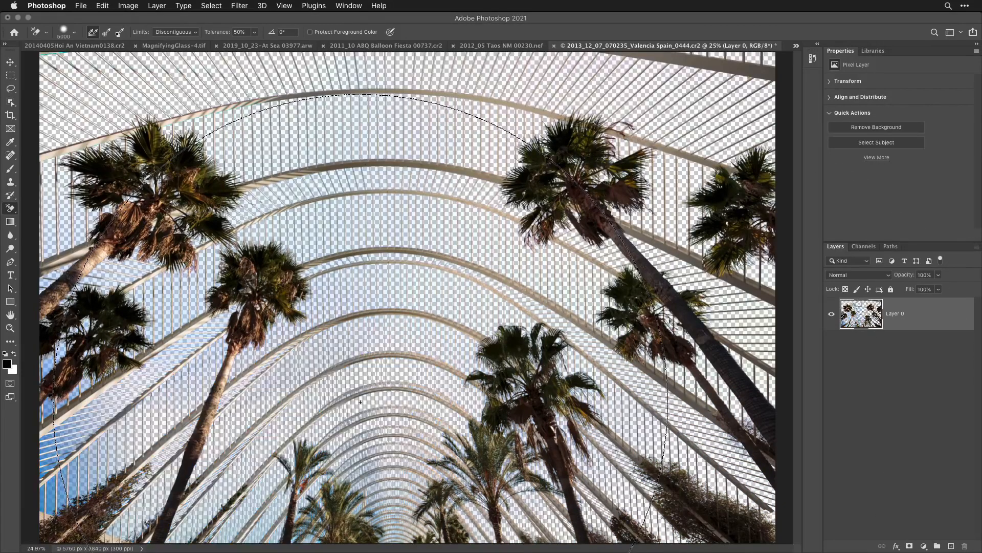
click(63, 426)
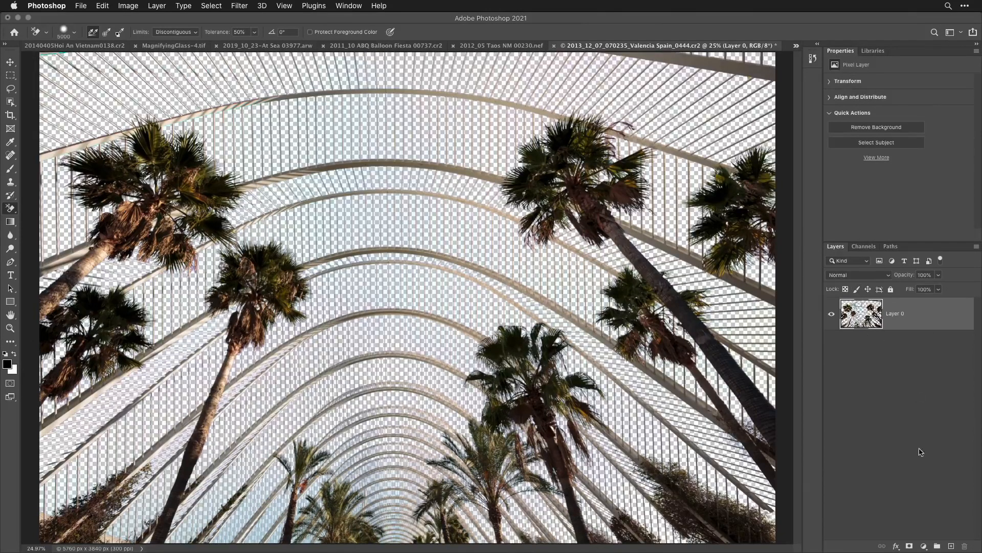
- Add a bright red Solid Color fill layer beneath the erased palm photo and reselect the photo's layer
click(924, 546)
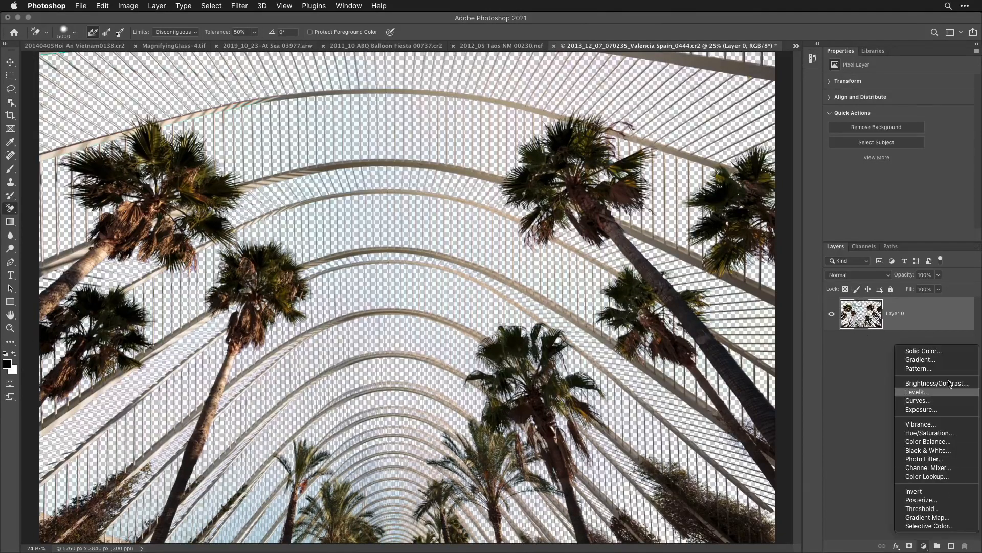
click(946, 352)
click(475, 266)
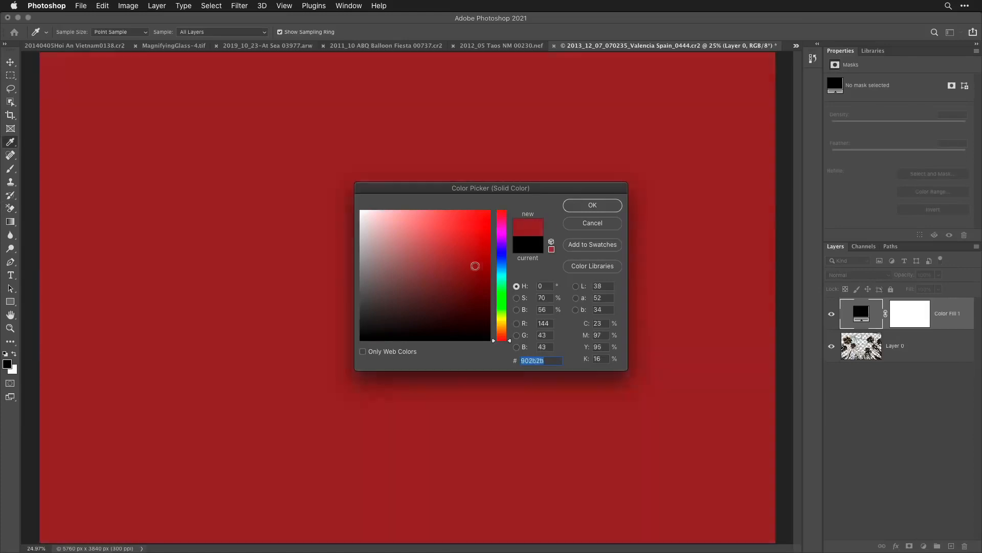
drag(475, 265, 500, 246)
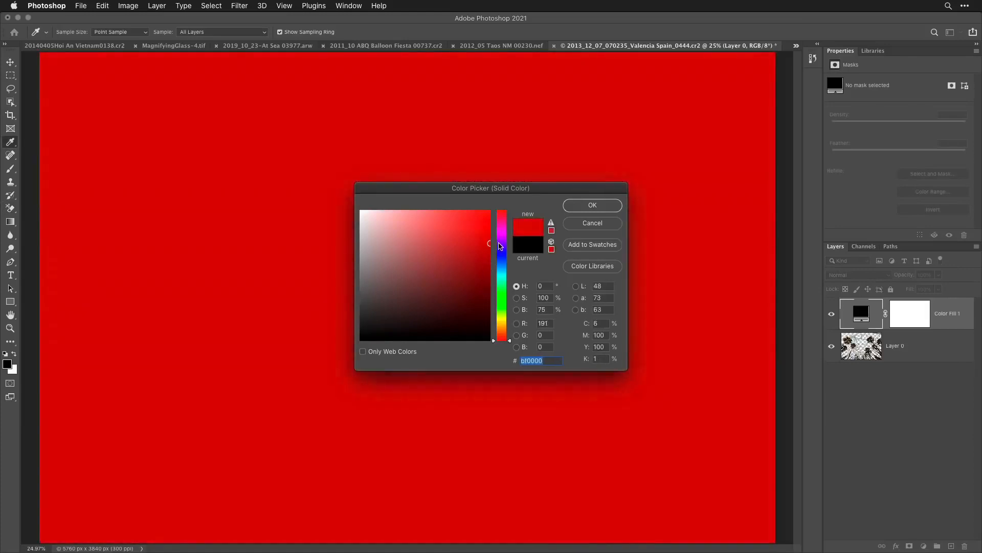
click(594, 205)
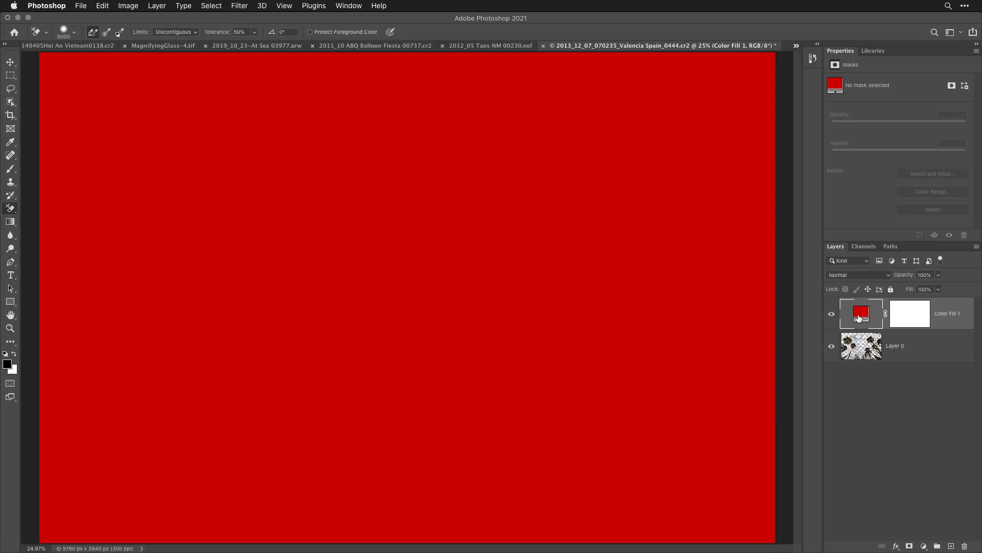
drag(859, 318, 873, 360)
click(863, 312)
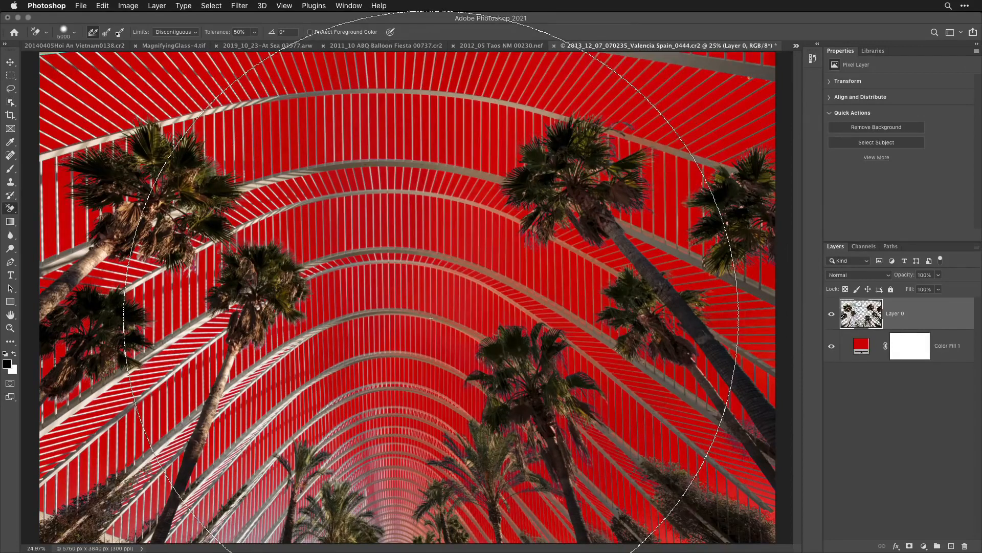
- Load the erased palm photo layer's transparency as a selection and add a layer mask from it
key(h)
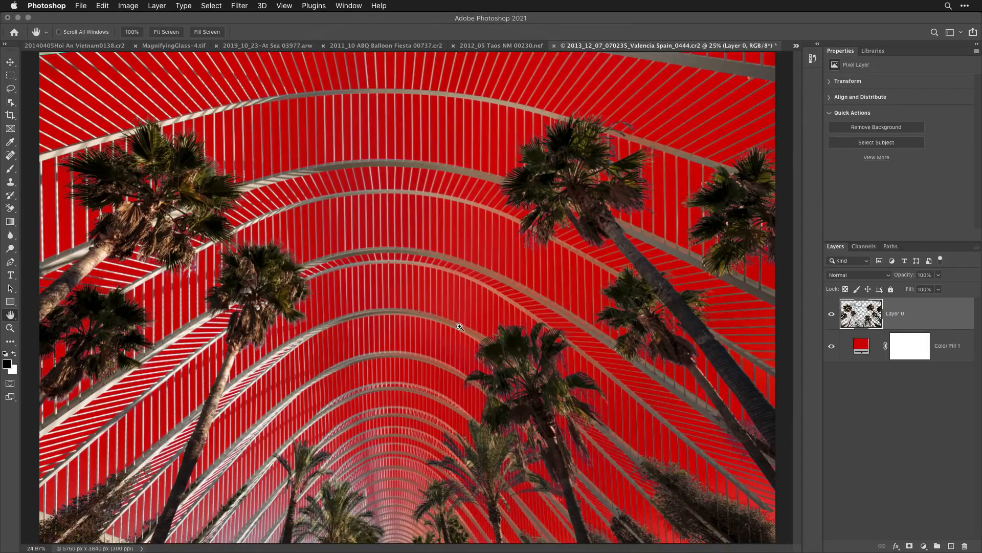
super+click(348, 220)
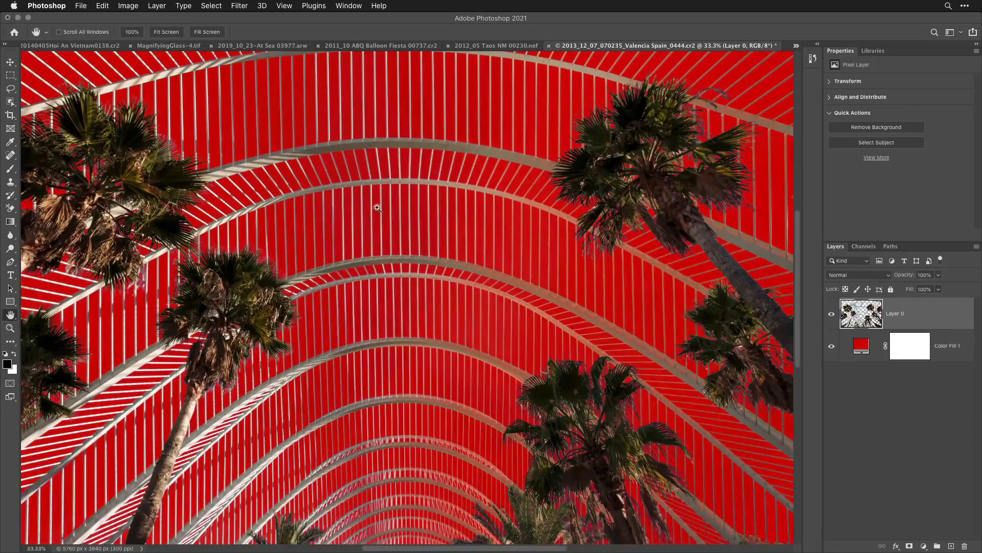
super+click(403, 197)
super+click(402, 197)
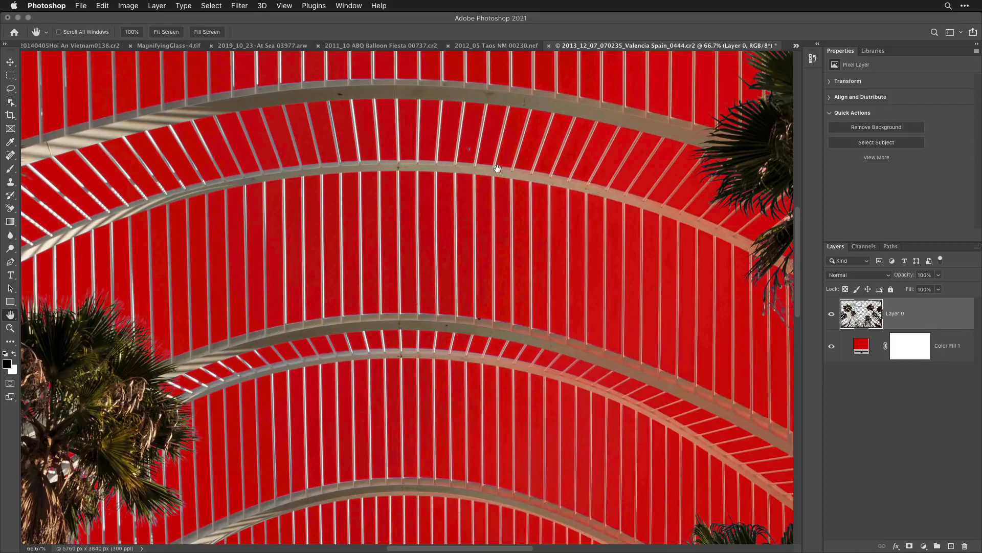
key(super+0)
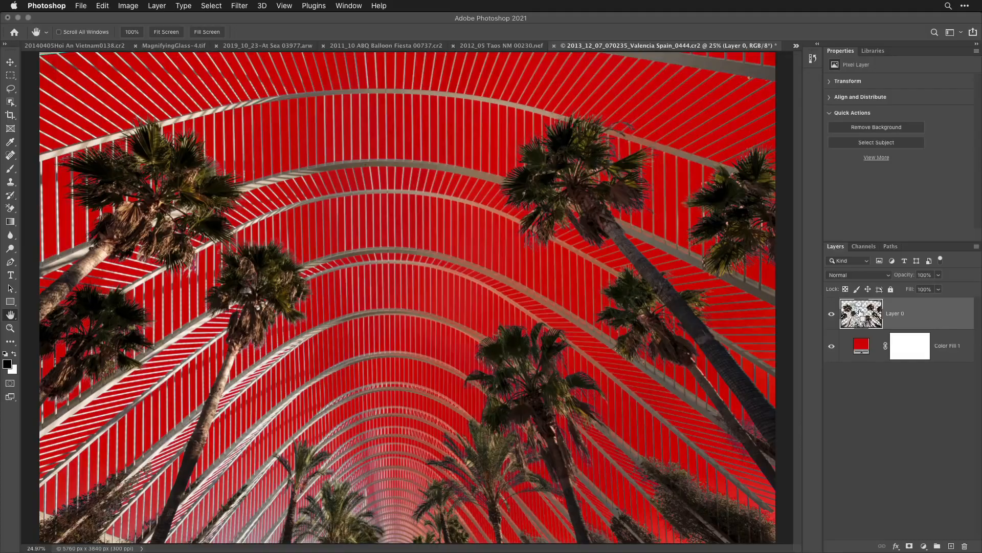
super+click(862, 315)
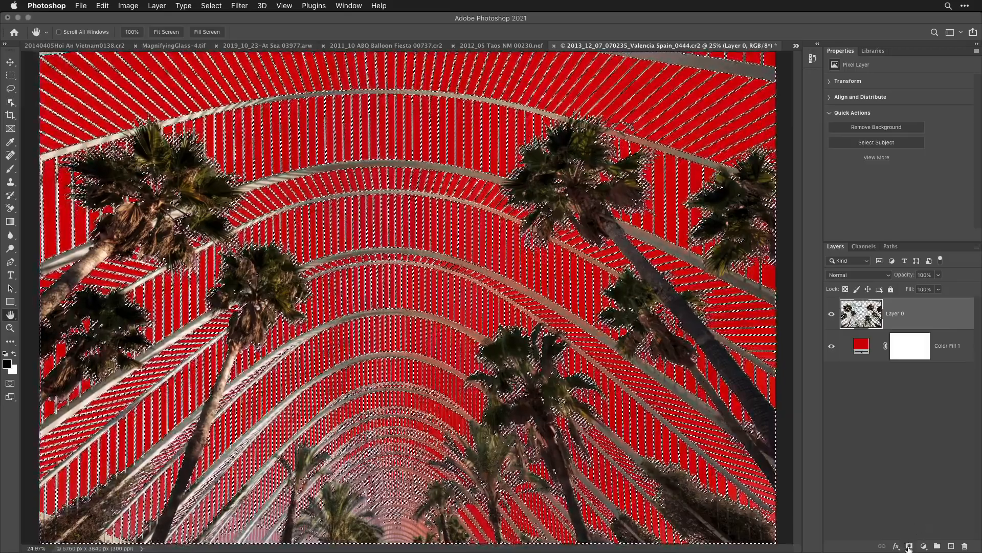
click(910, 547)
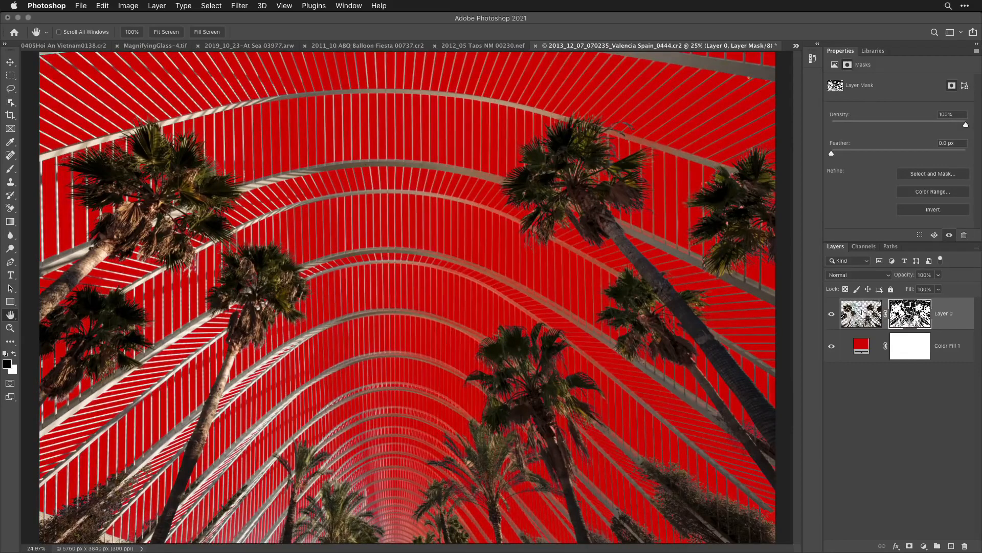
- Target the photo layer's image and fill it with History contents in Normal mode at 100% opacity to restore the erased pixels
click(863, 314)
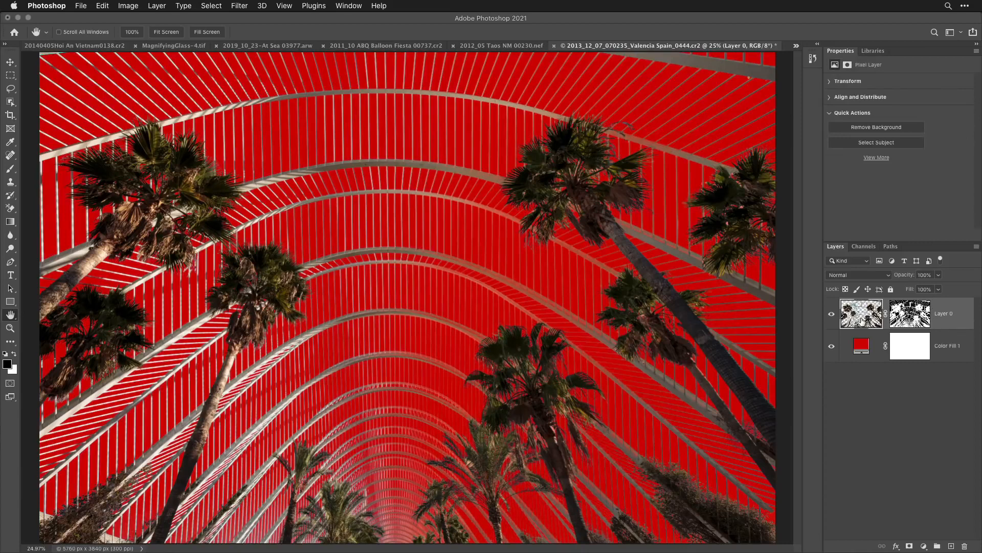
click(102, 6)
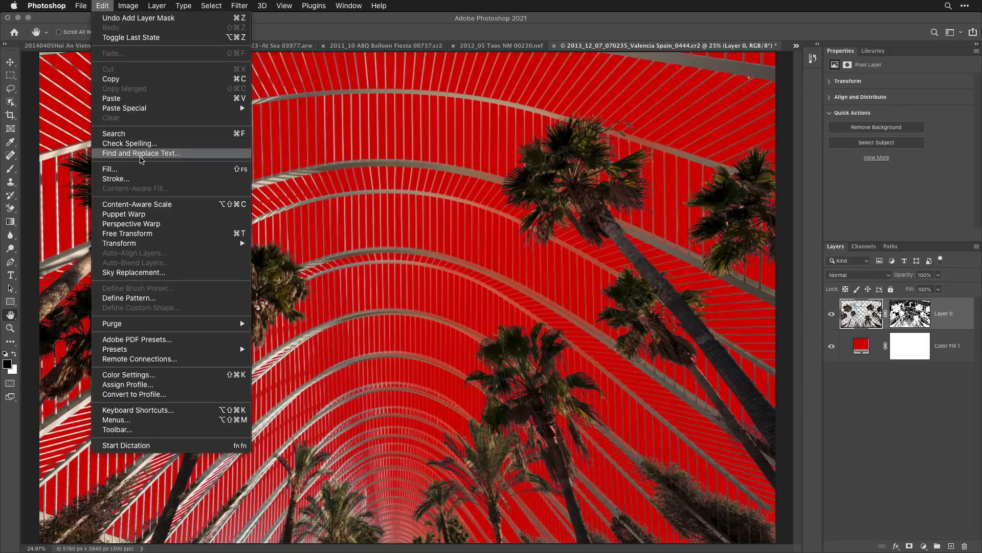
click(143, 170)
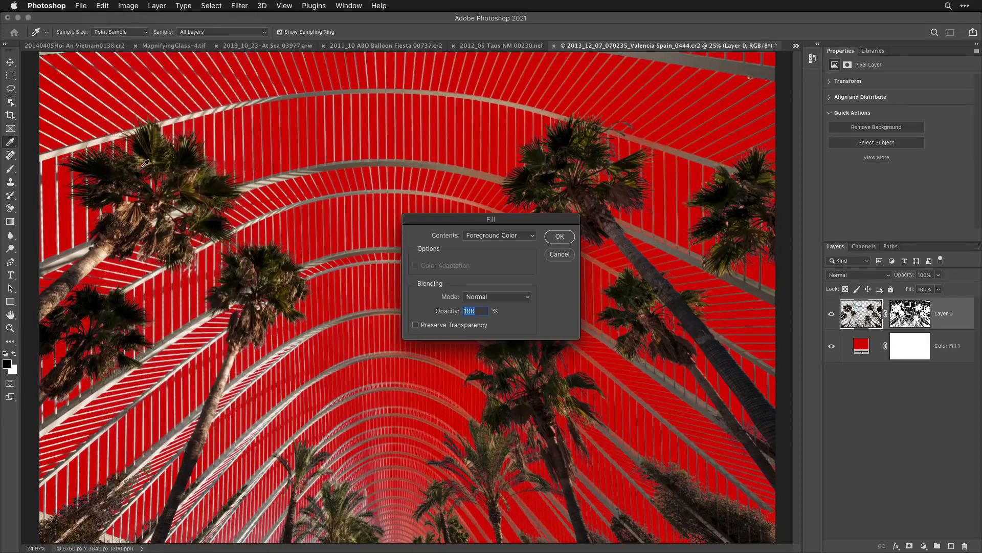
click(521, 237)
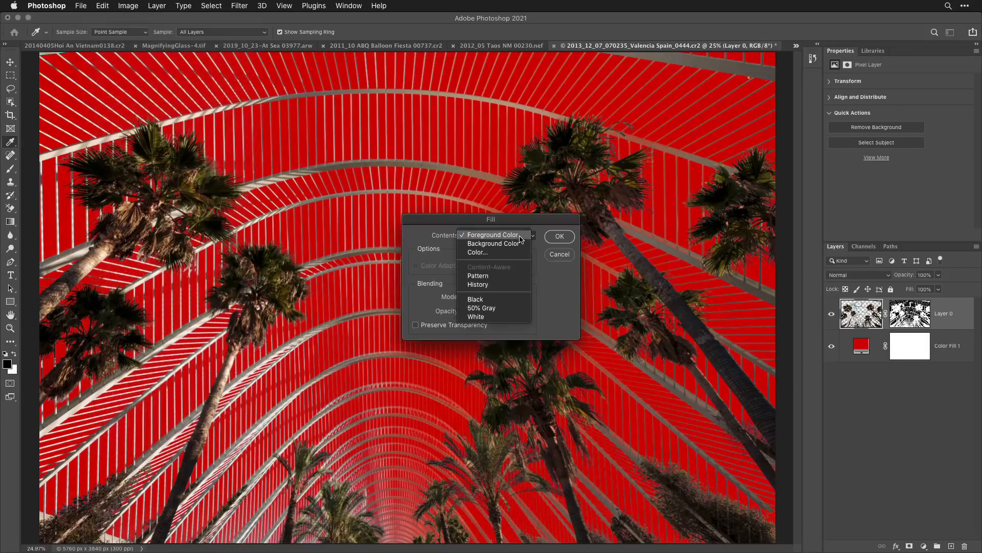
click(506, 288)
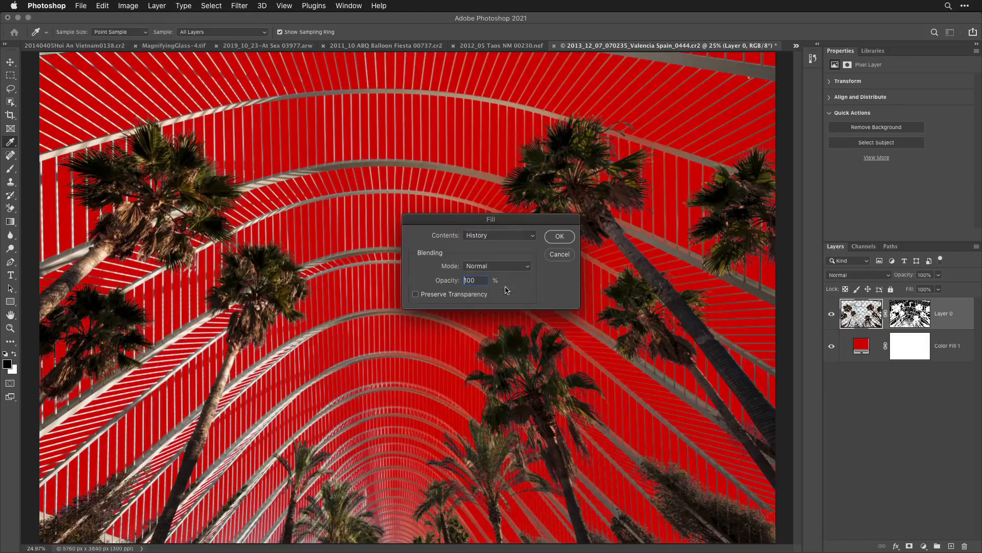
click(558, 237)
key(h)
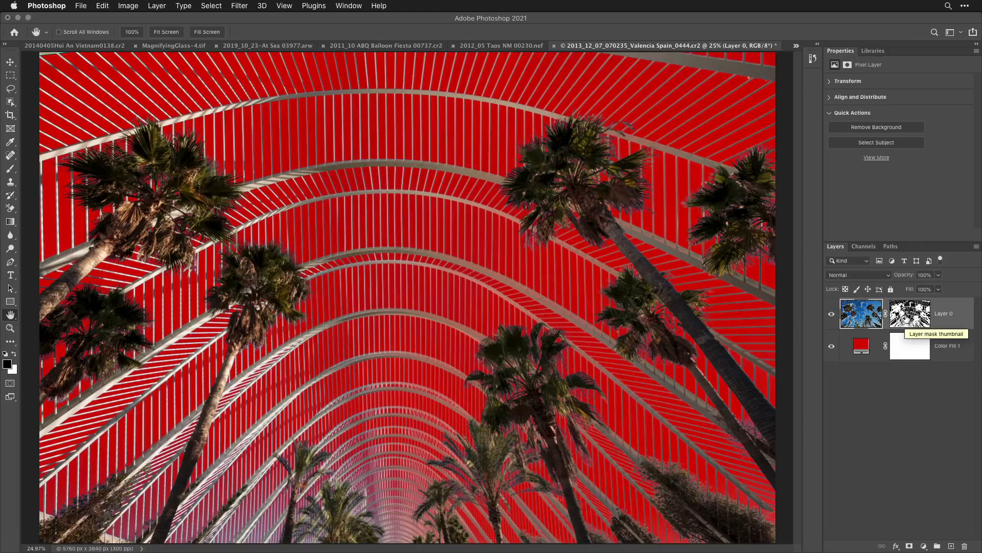
- View the layer mask by itself and paint its grey sky areas black with the Brush in Hard Mix mode at 20% opacity
click(910, 314)
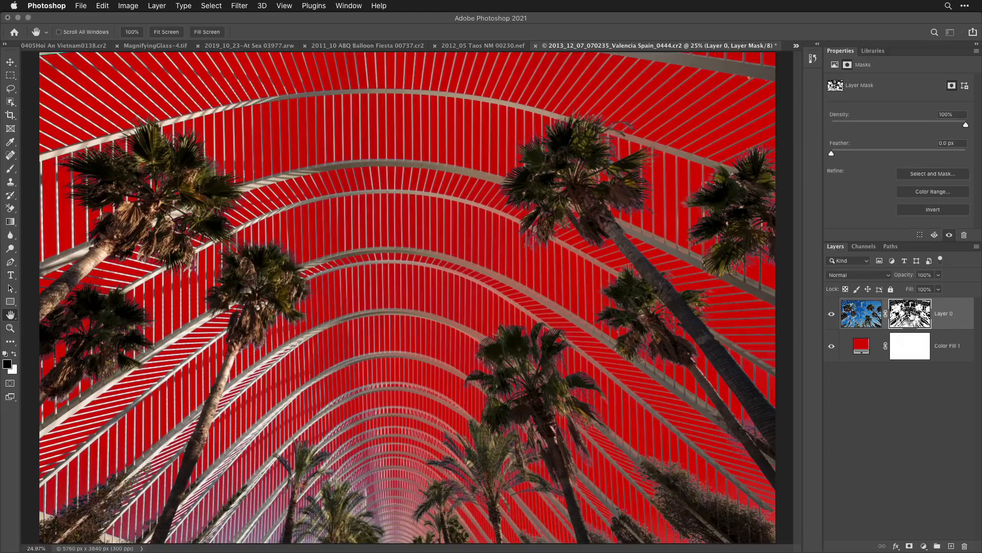
alt+click(910, 314)
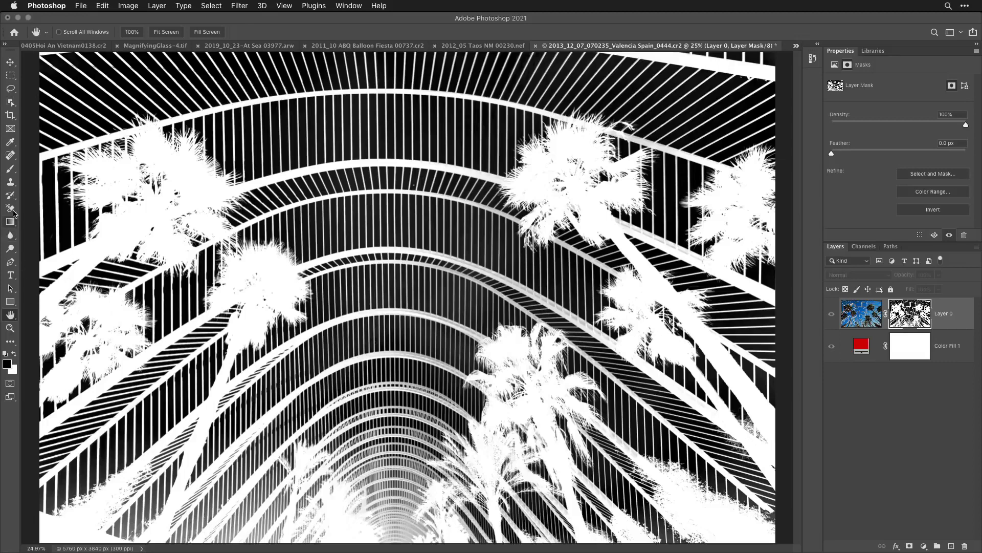
click(10, 170)
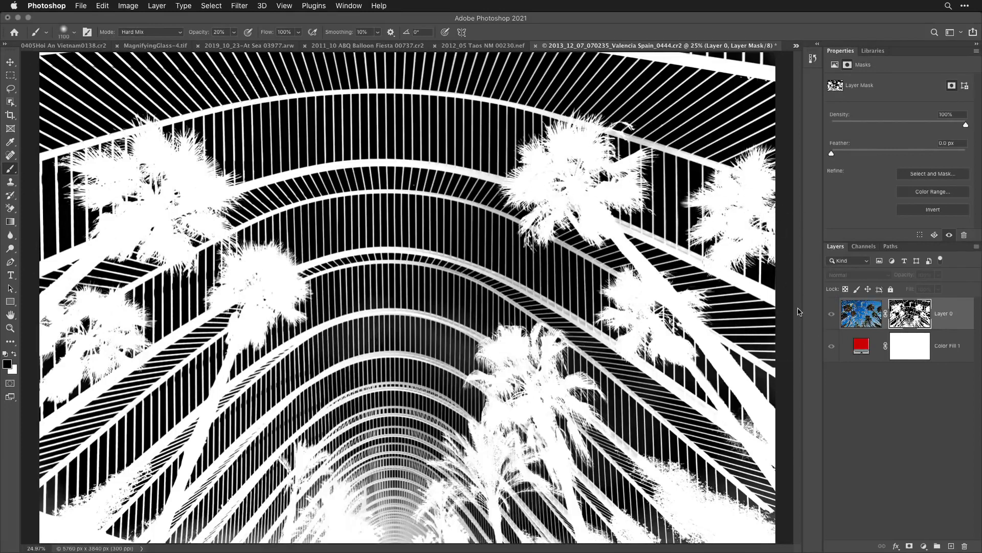
mouse_move(741, 502)
mouse_down()
mouse_move(568, 419)
mouse_move(575, 460)
mouse_move(651, 532)
mouse_move(664, 526)
mouse_up()
mouse_move(491, 525)
mouse_down()
mouse_move(498, 531)
mouse_move(380, 465)
mouse_move(404, 499)
mouse_move(318, 506)
mouse_move(230, 492)
mouse_move(278, 522)
mouse_move(205, 517)
mouse_move(271, 499)
mouse_move(242, 504)
mouse_up()
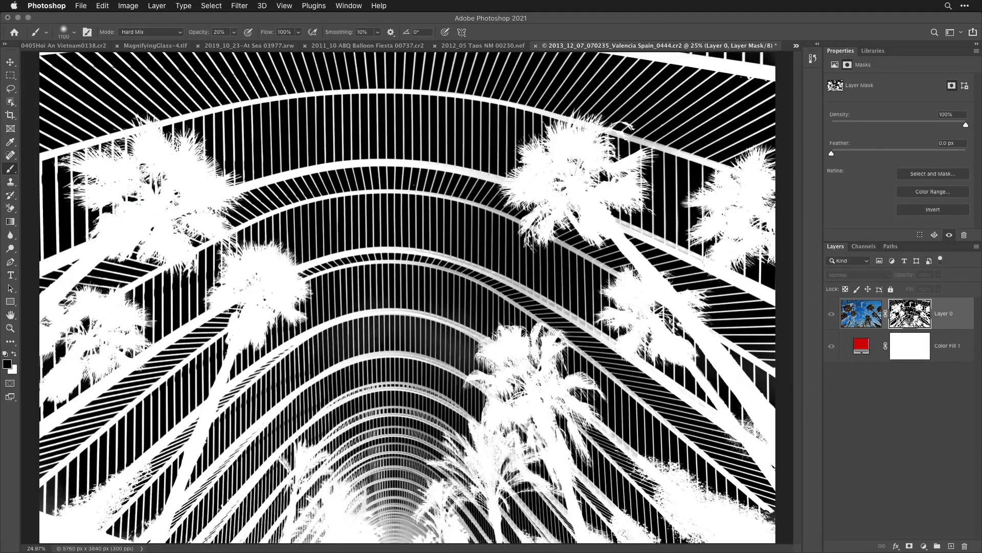
alt+click(920, 321)
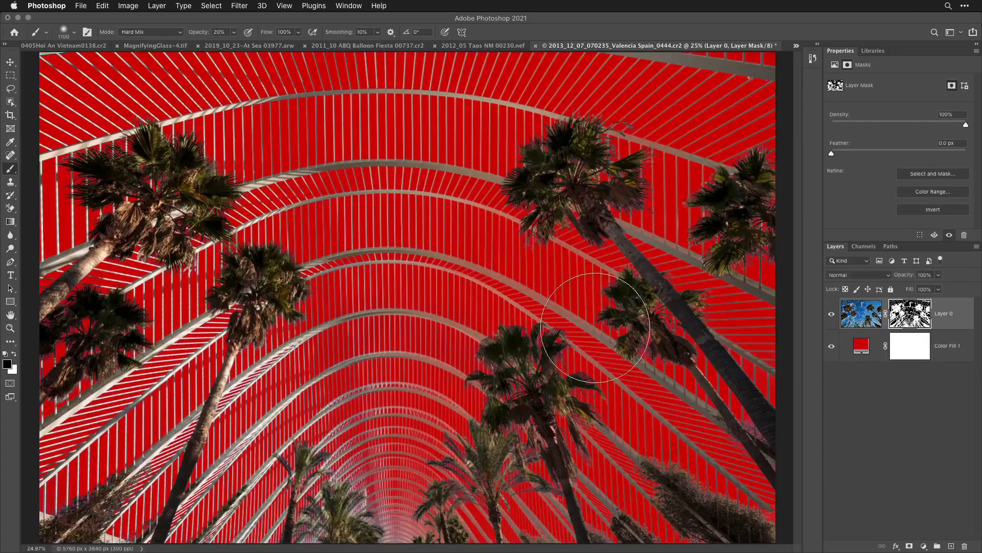
- Open the photo's layer mask in Select and Mask, close up on the arches, and set the view mode to On Layers
click(349, 156)
click(349, 156)
click(348, 155)
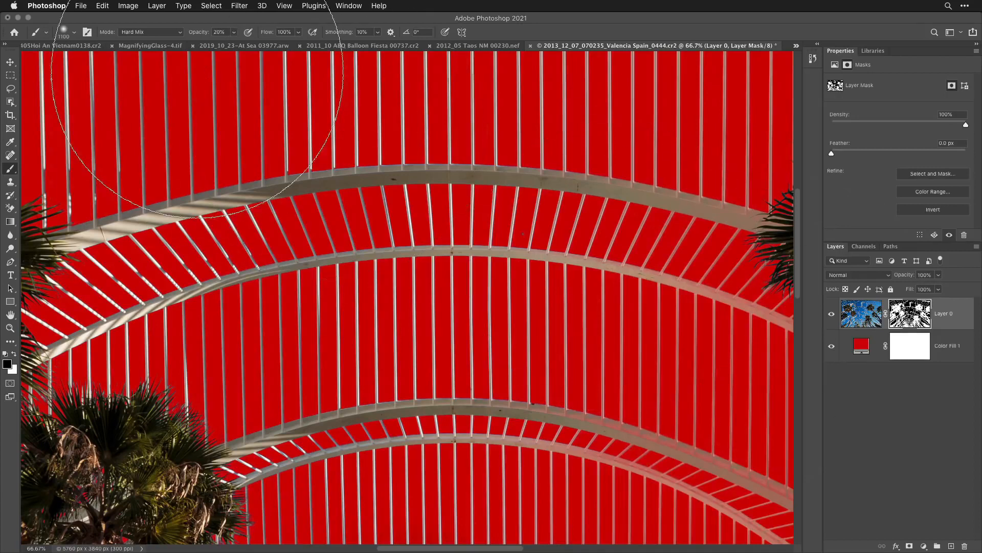
click(210, 6)
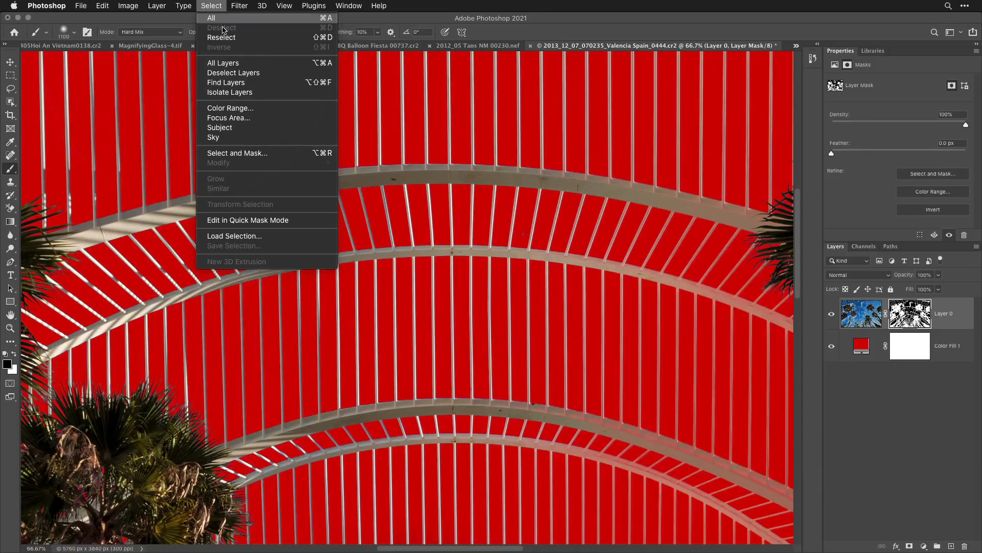
click(252, 154)
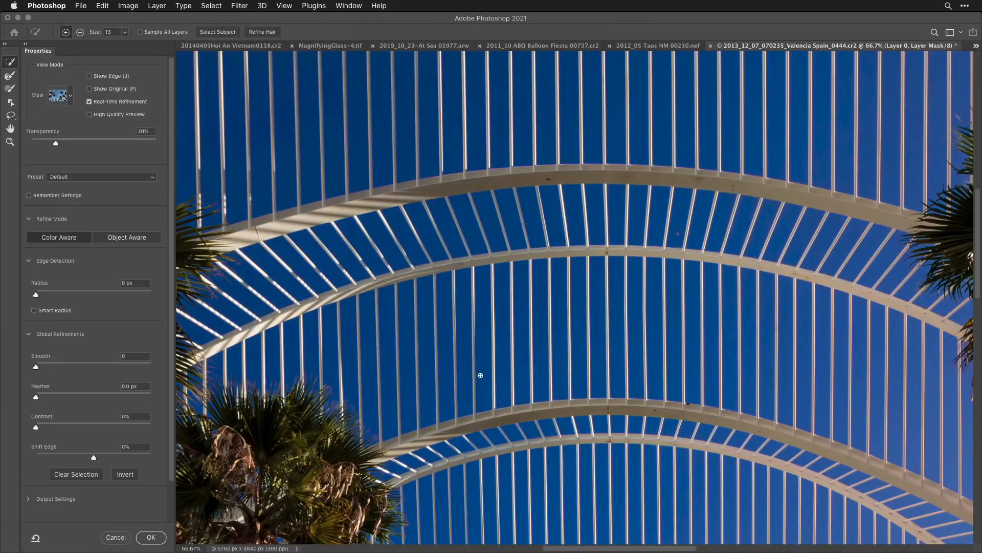
click(70, 97)
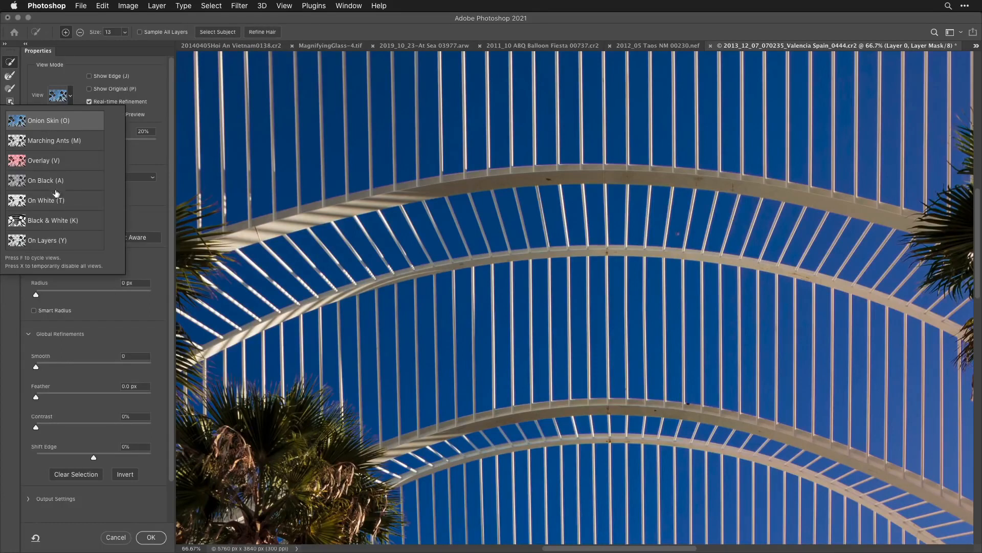
click(137, 158)
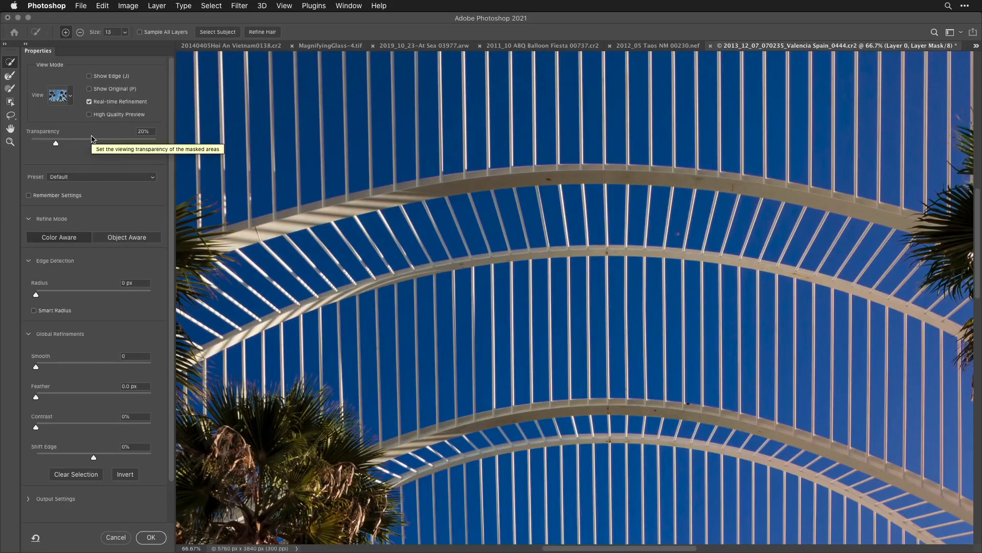
click(71, 96)
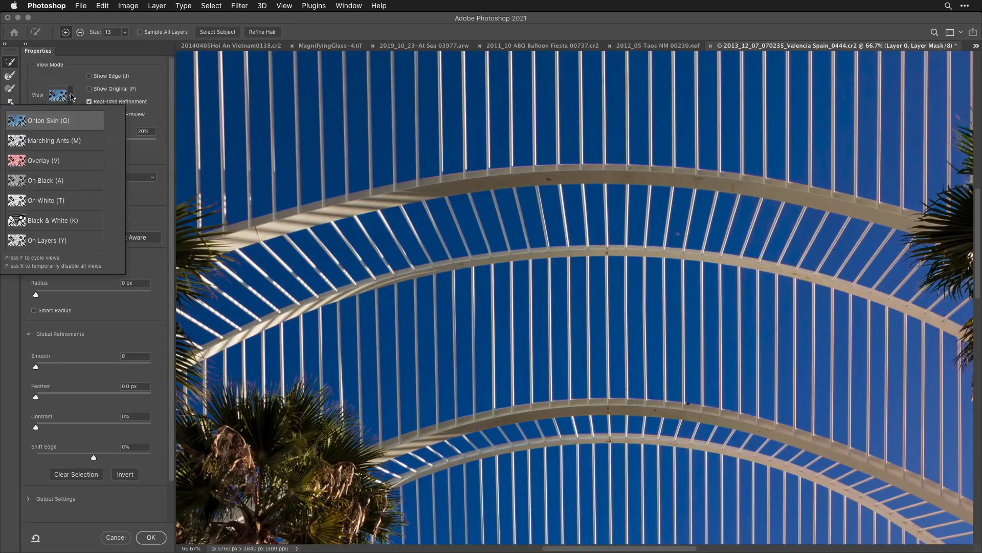
click(45, 240)
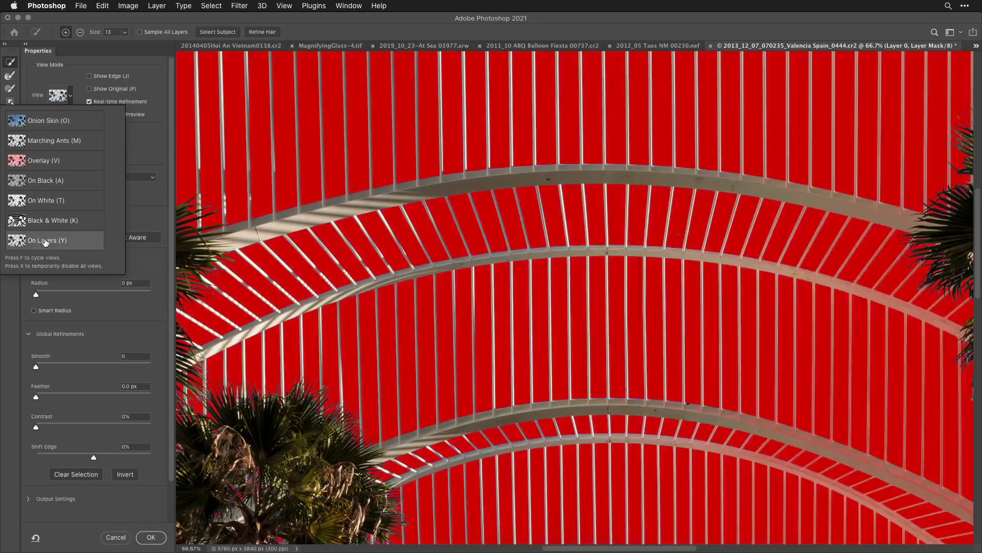
click(138, 147)
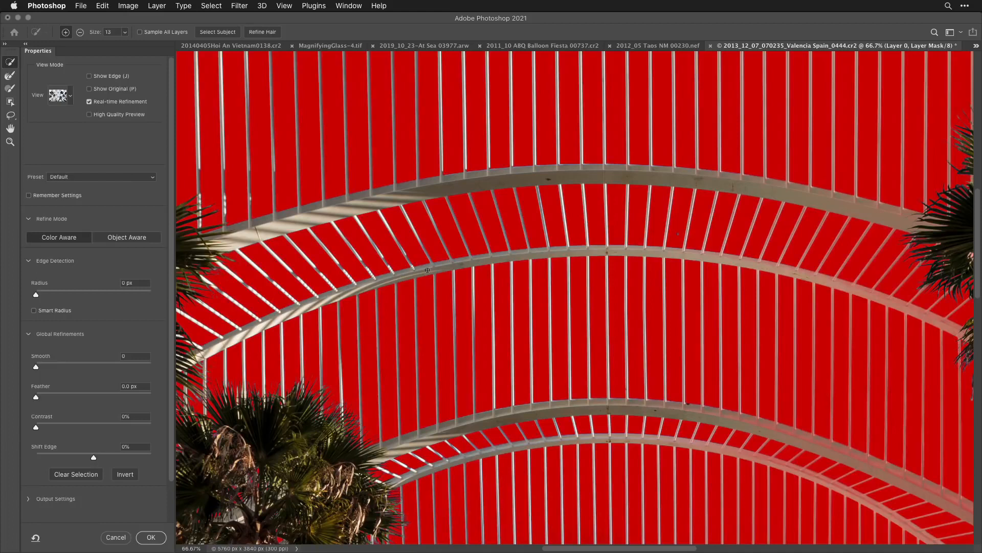
- Set the edge detection radius to 1 px
scroll(115, 346, down, 3)
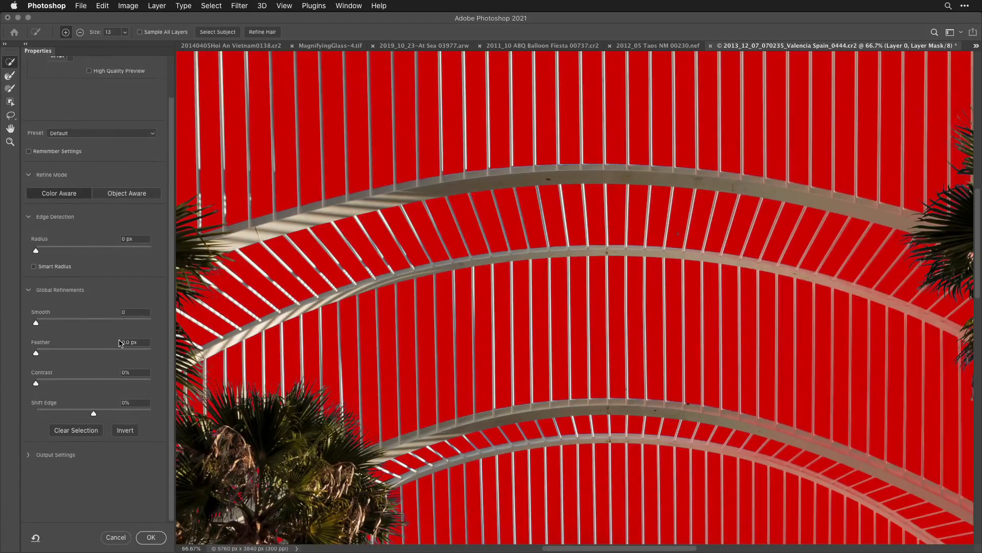
scroll(100, 316, up, 2)
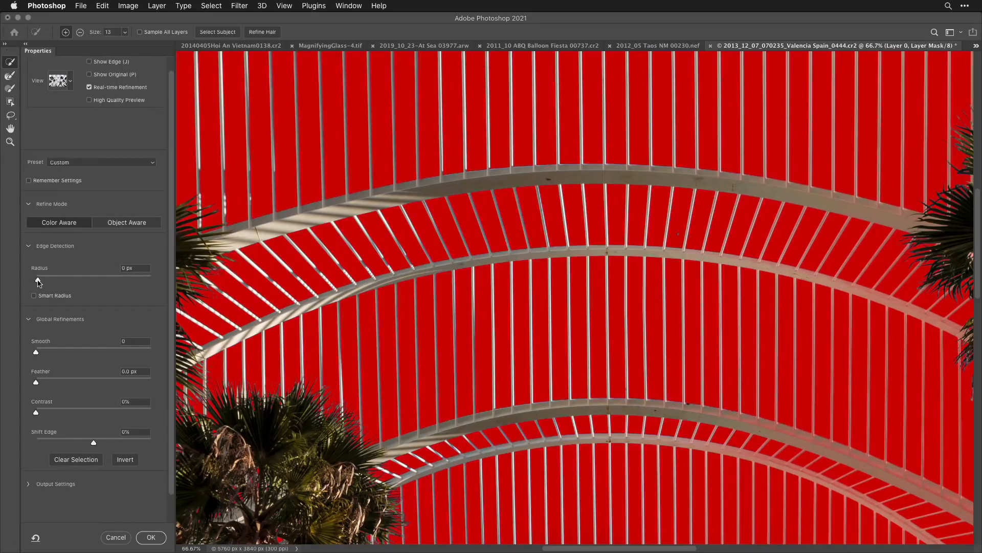
drag(38, 282, 41, 284)
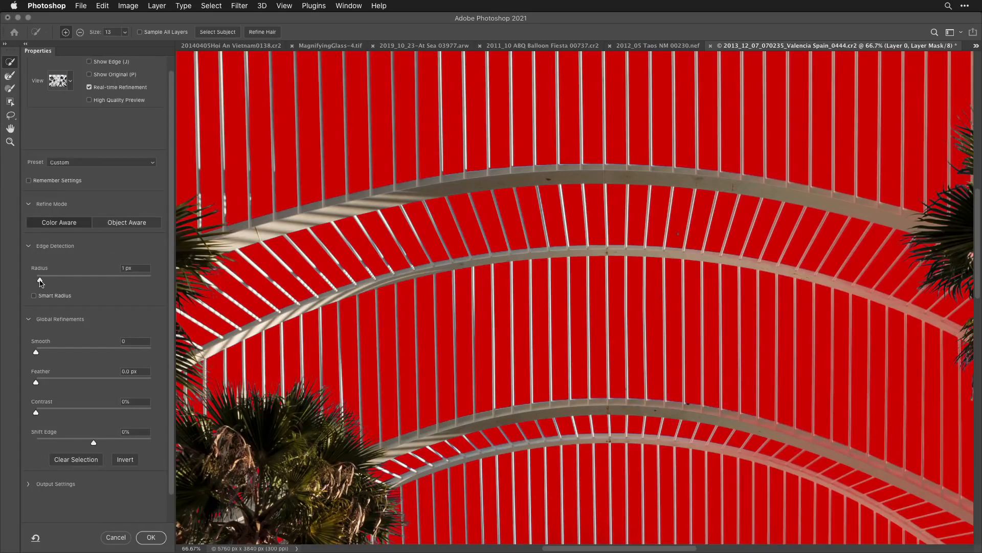
click(131, 271)
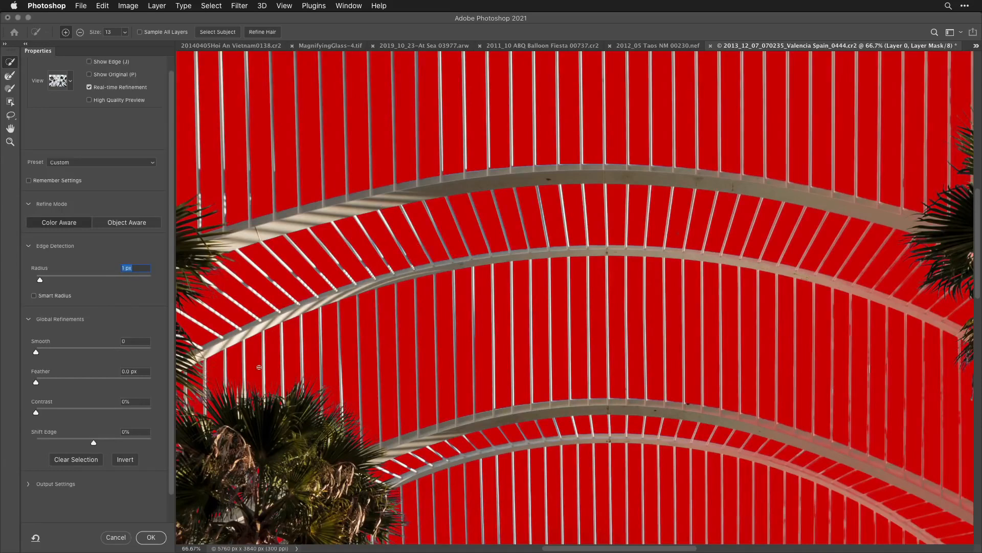
- Turn on Decontaminate Colors at 100% with output to a new layer with layer mask, and compare the arches and palms with and without it
scroll(77, 352, down, 2)
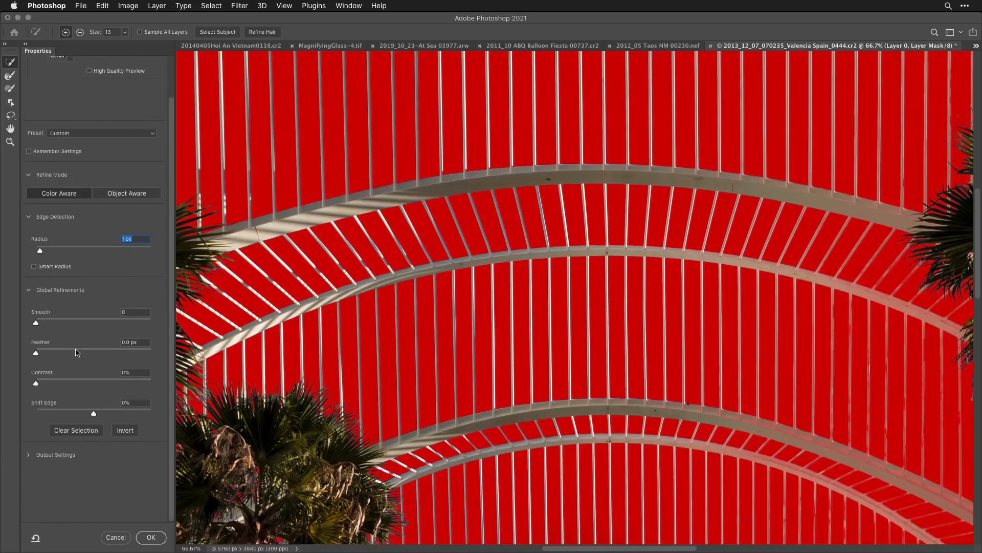
click(29, 456)
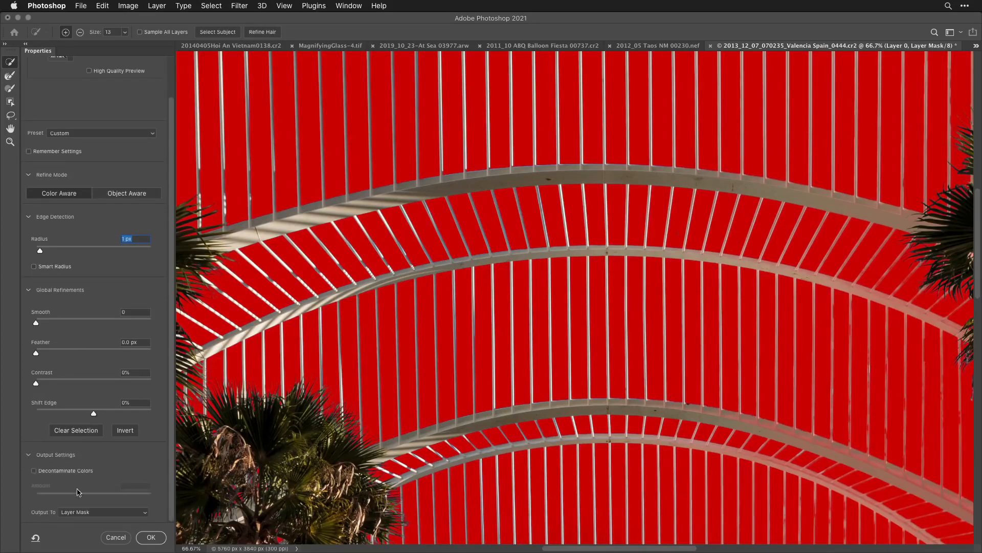
click(34, 472)
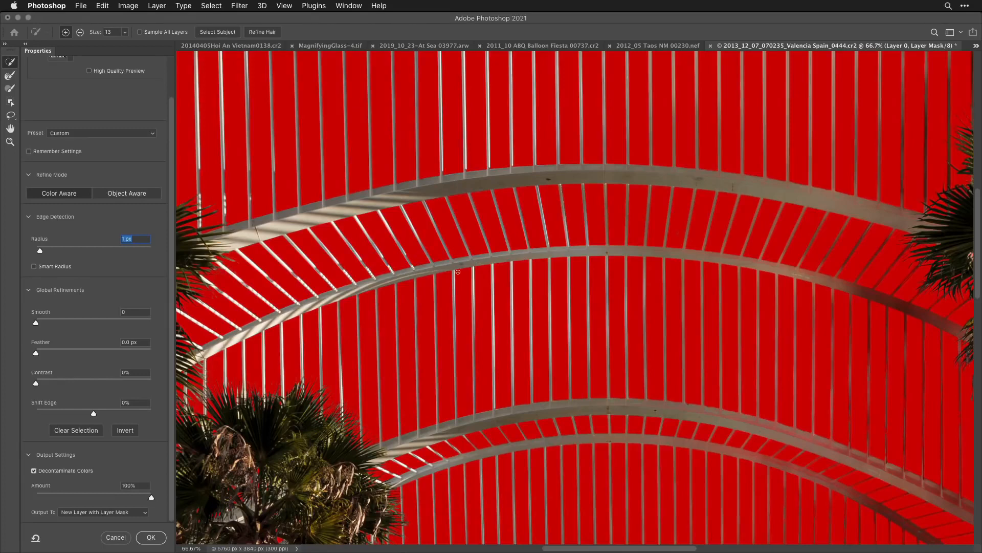
click(34, 471)
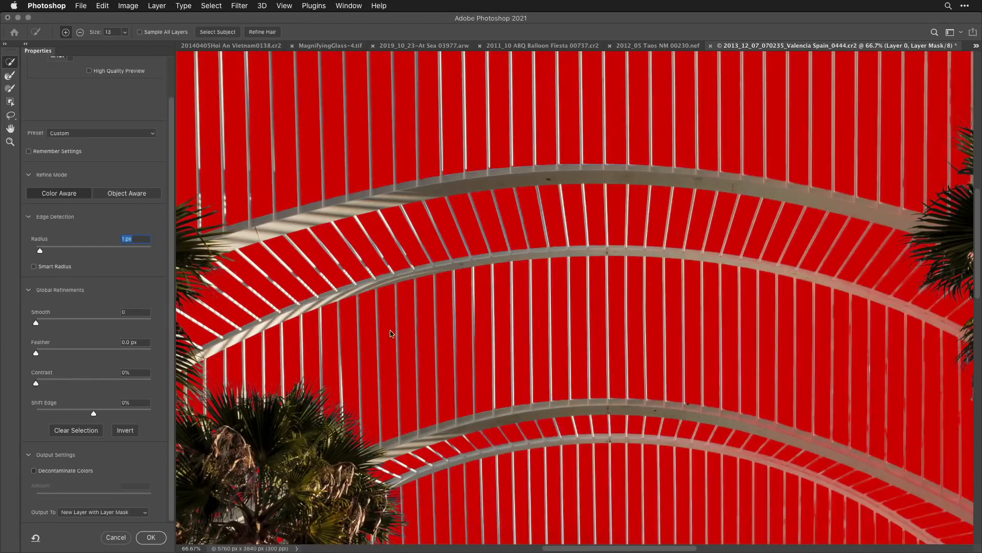
key(super+z)
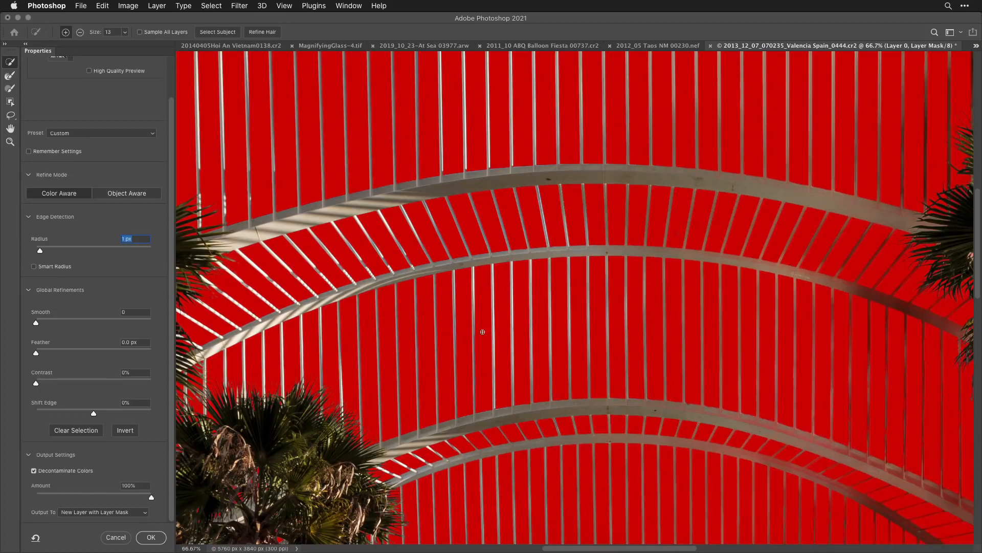
scroll(483, 331, down, 5)
scroll(483, 331, right, 5)
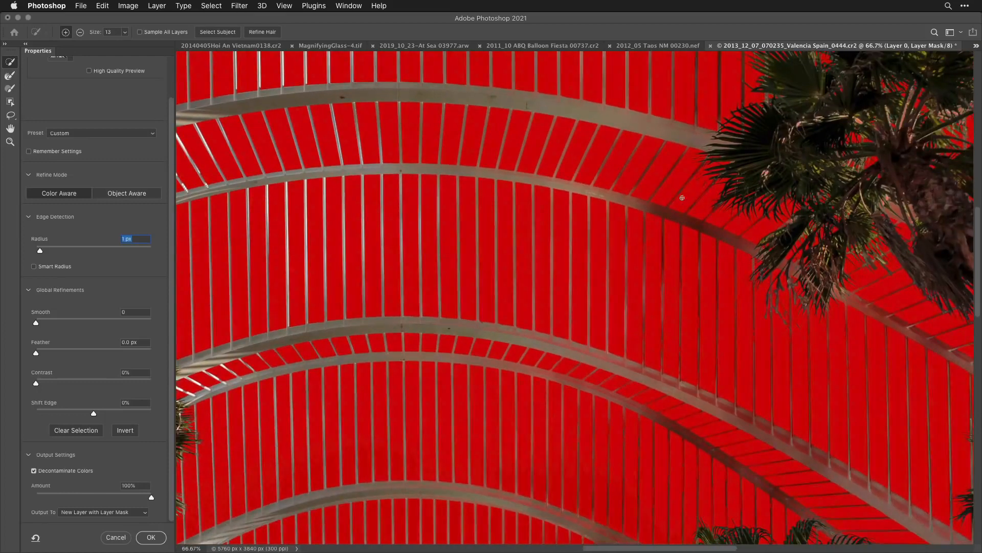
scroll(682, 219, right, 5)
scroll(683, 219, down, 2)
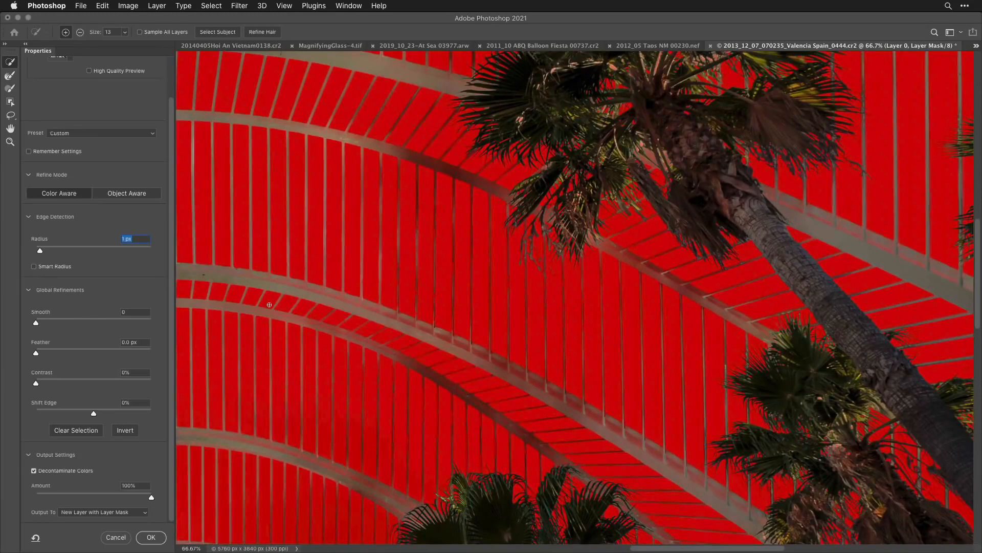
- Cancel Select and Mask, view the photo's layer mask by itself and paint its grey arches and slats white in Hard Mix mode at 20% opacity
click(115, 538)
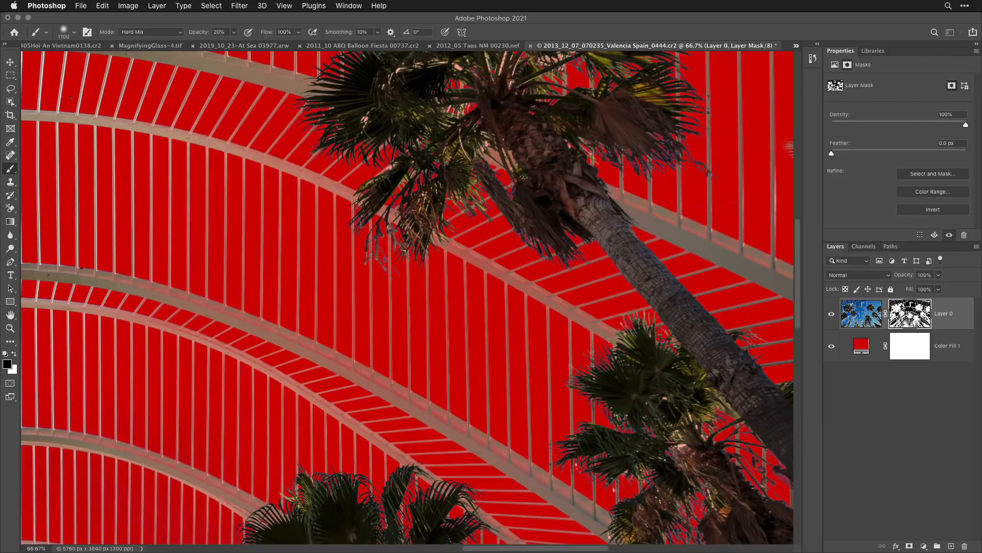
alt+click(910, 313)
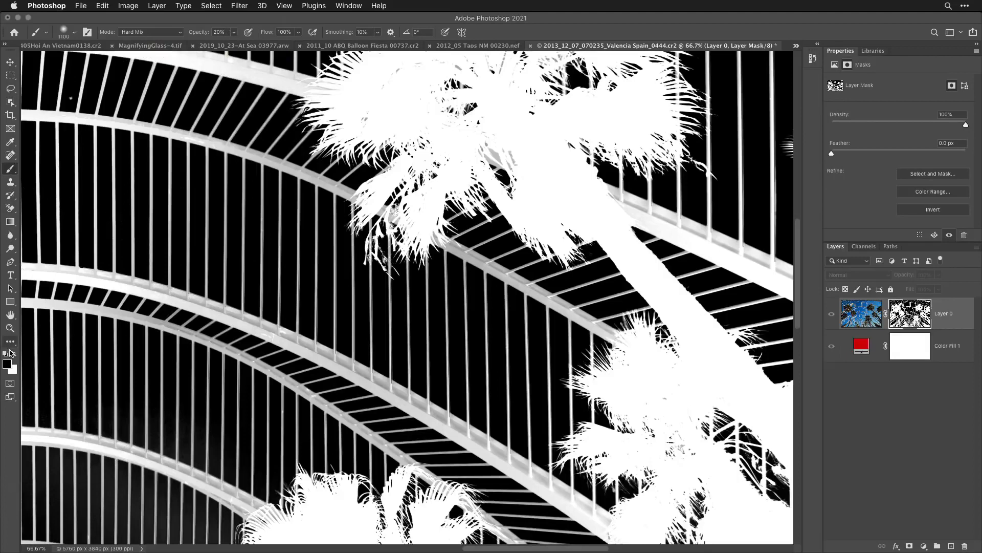
key(x)
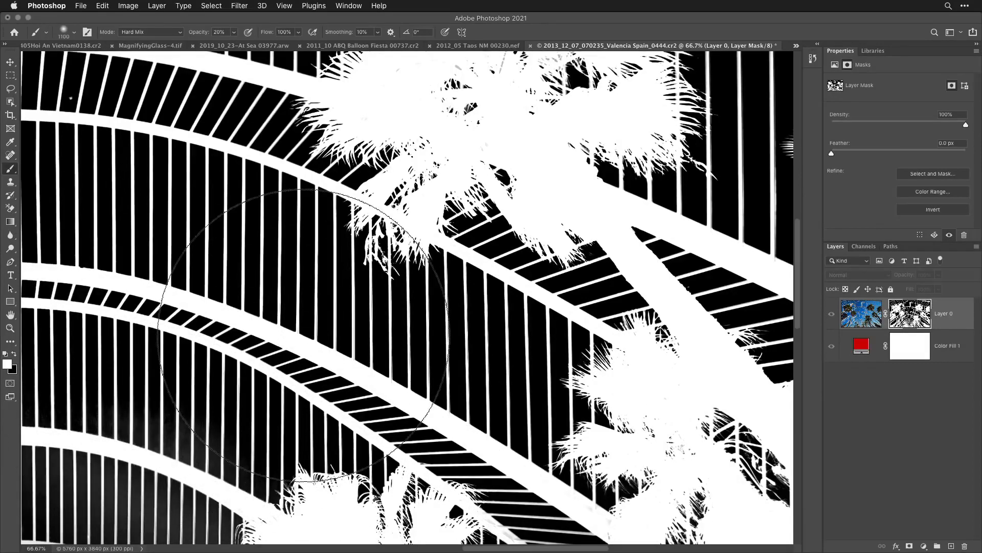
key(super+minus)
key(super+minus)
key(super+minus)
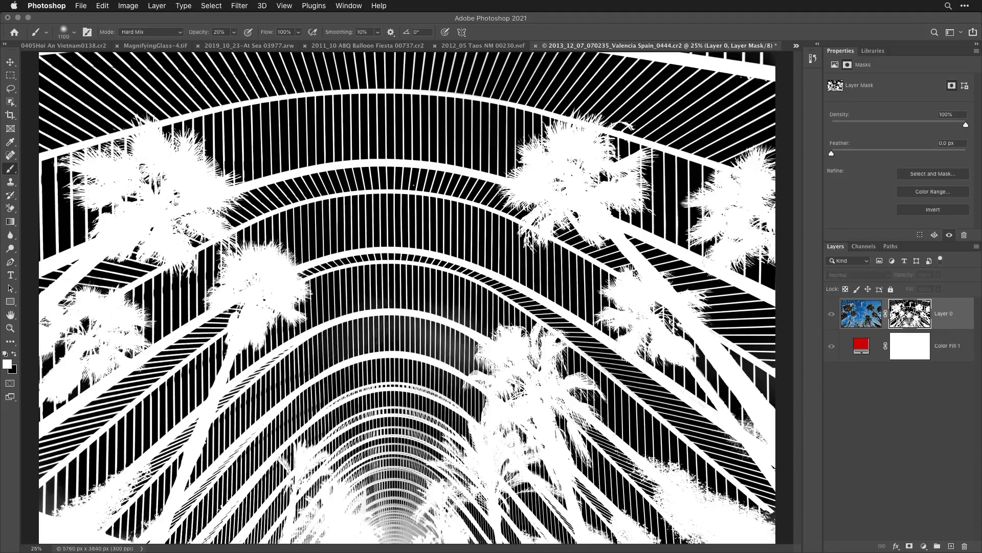
alt+click(911, 313)
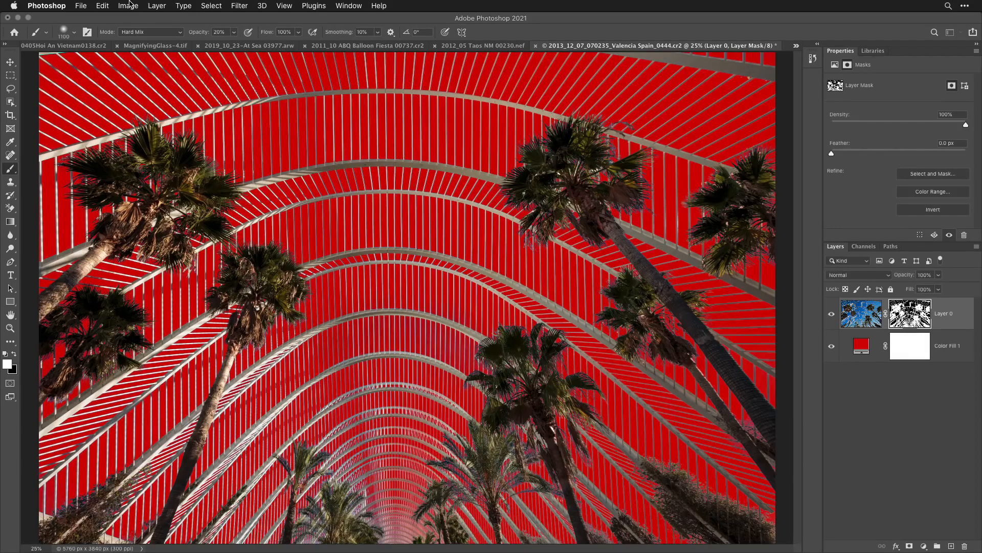
- Refine the layer mask in Select and Mask with a 1 px radius and Decontaminate Colors at 100%, output to a new layer with layer mask
click(215, 6)
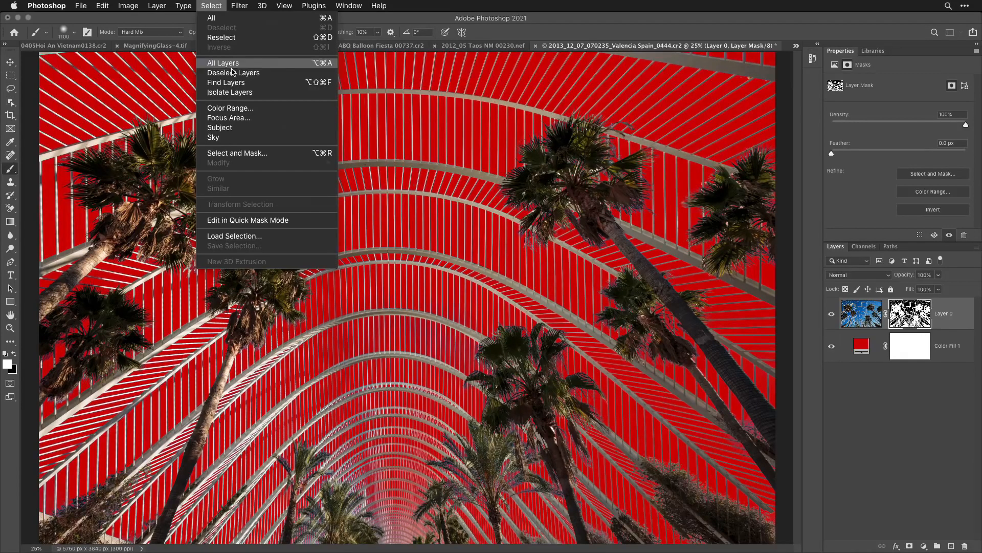
click(248, 154)
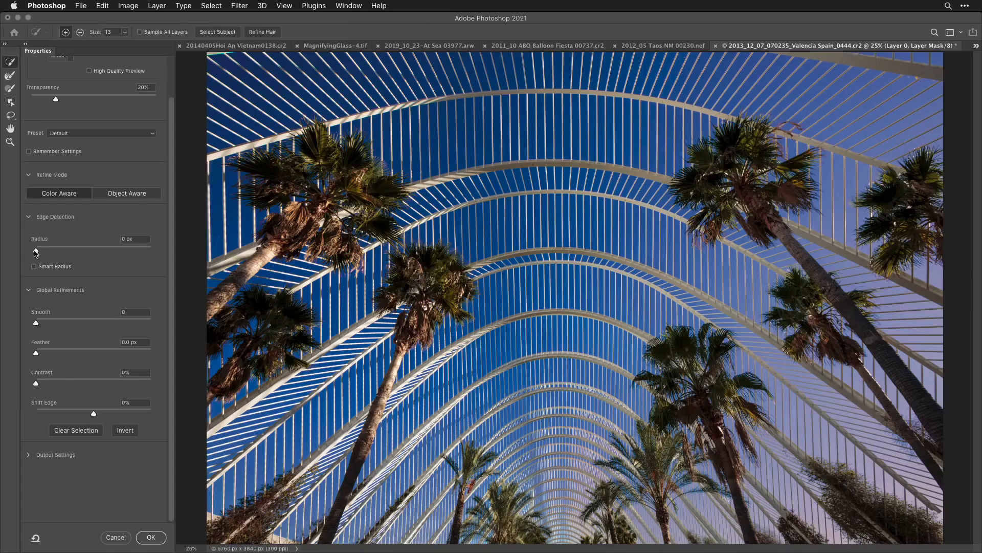
drag(39, 250, 41, 251)
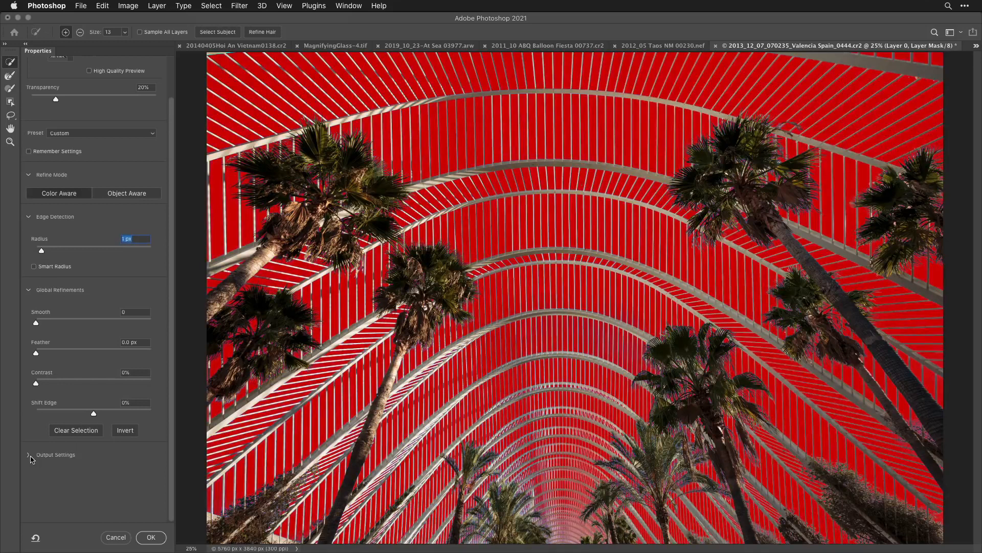
click(29, 455)
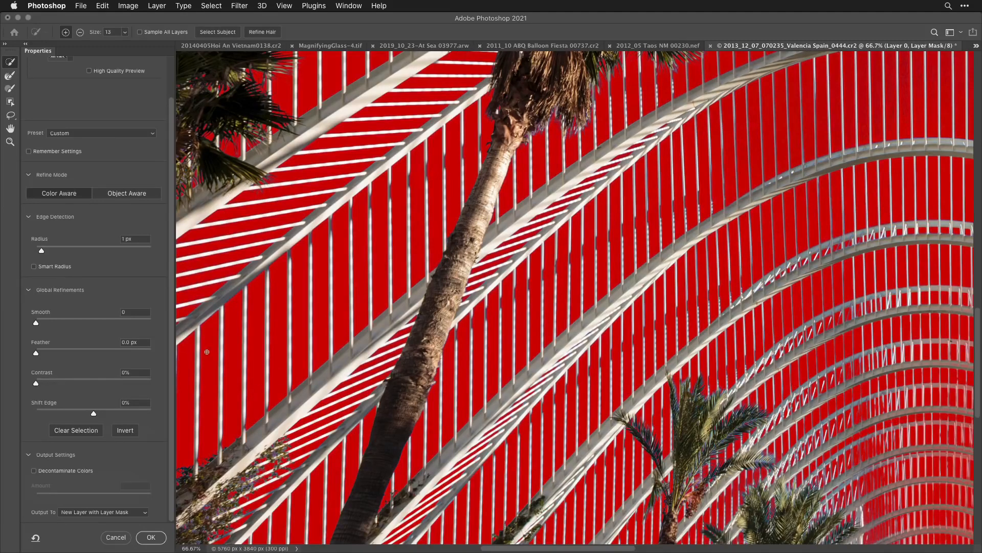
click(34, 471)
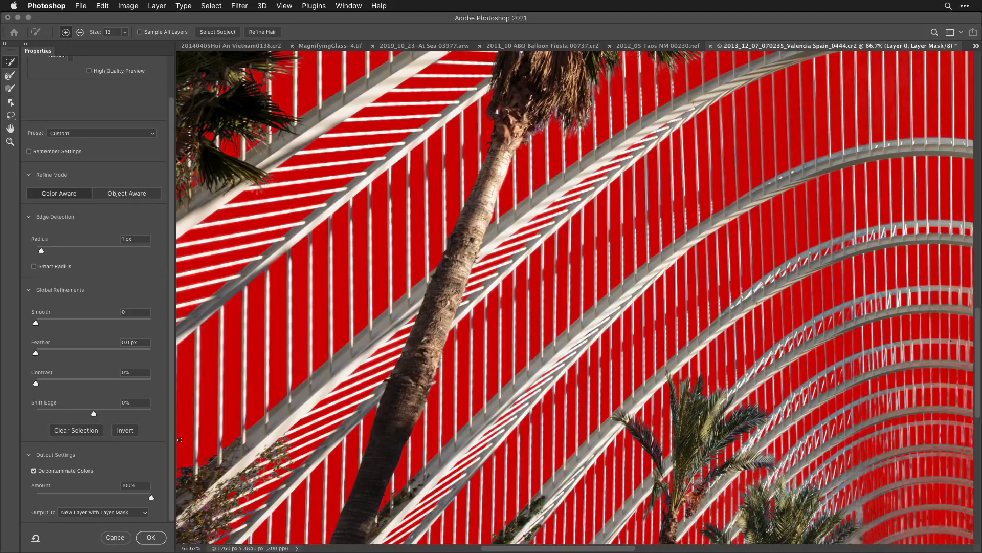
click(151, 537)
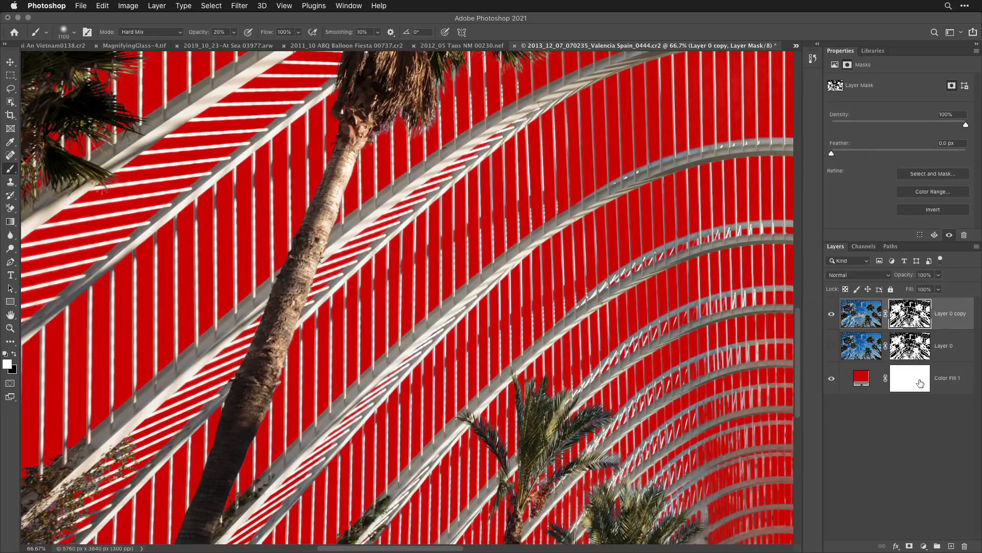
- Copy the entire cloudy sky from 2012_05 Taos NM 00230.nef and close that photo
click(348, 6)
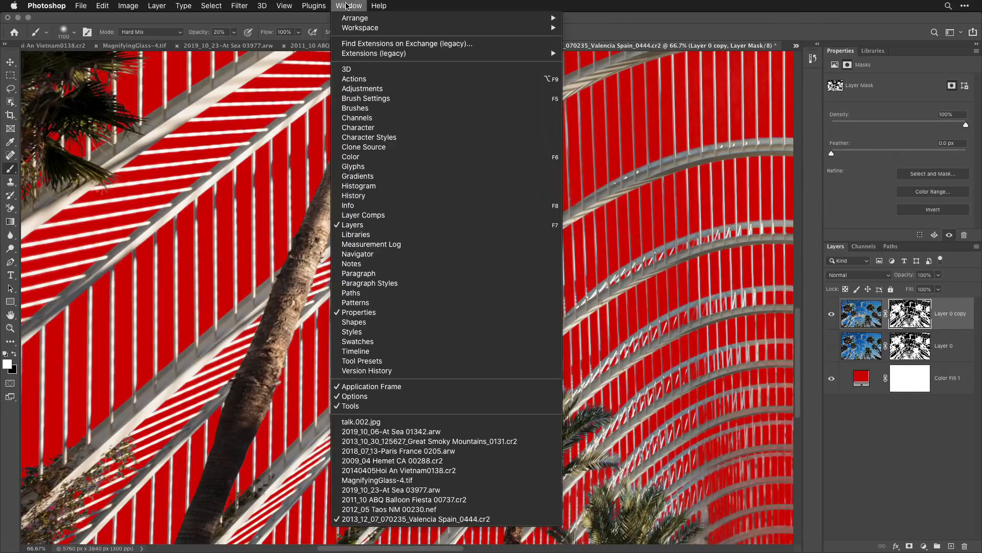
click(429, 512)
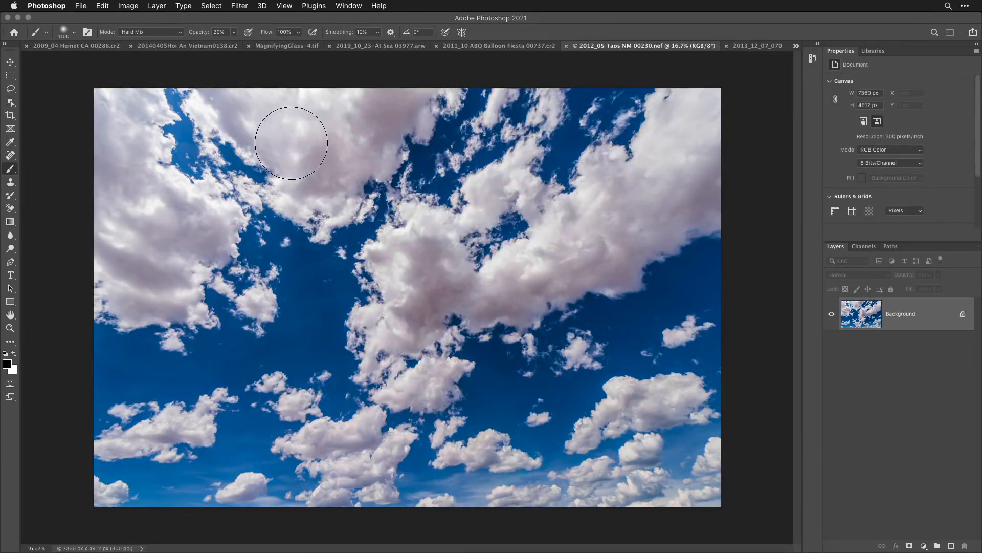
key(super+a)
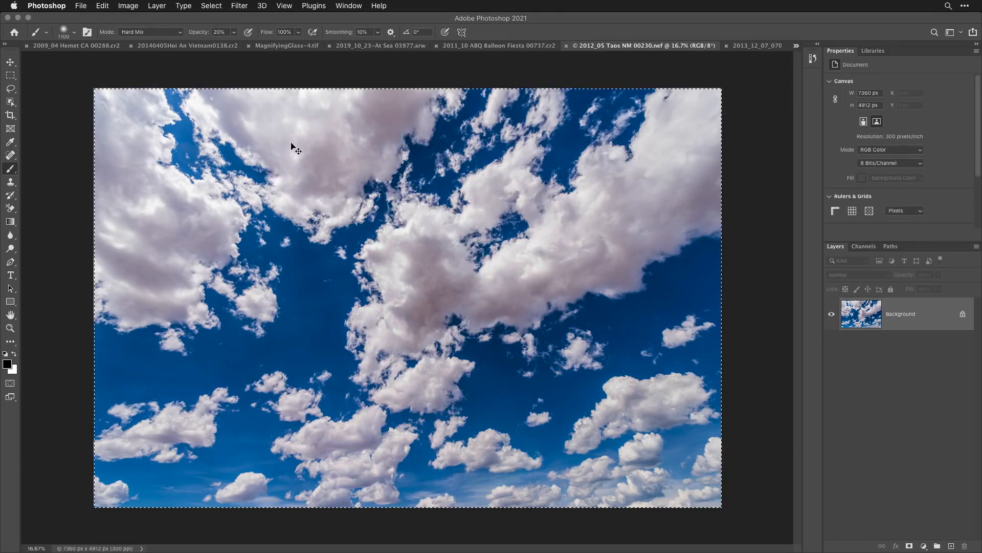
key(super+c)
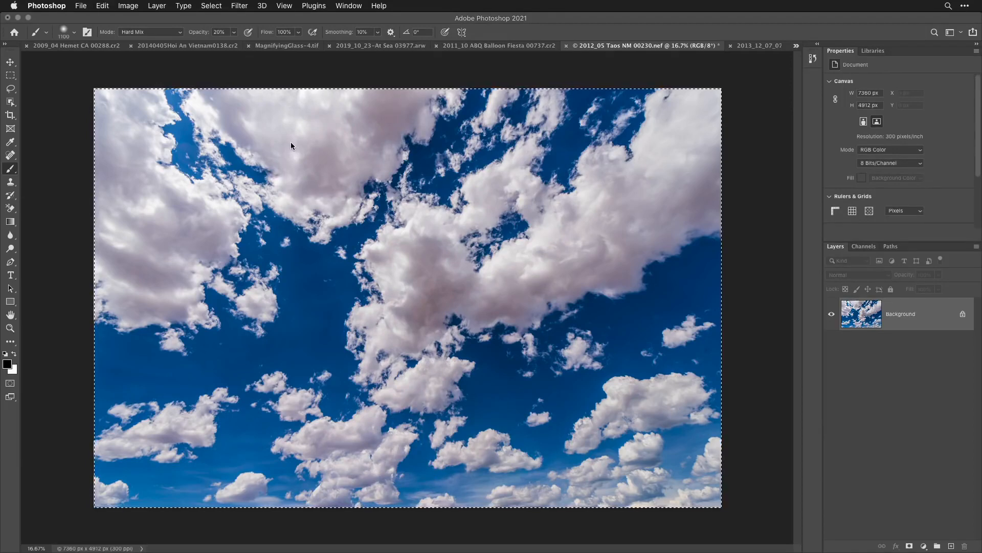
key(super+w)
key(super+d)
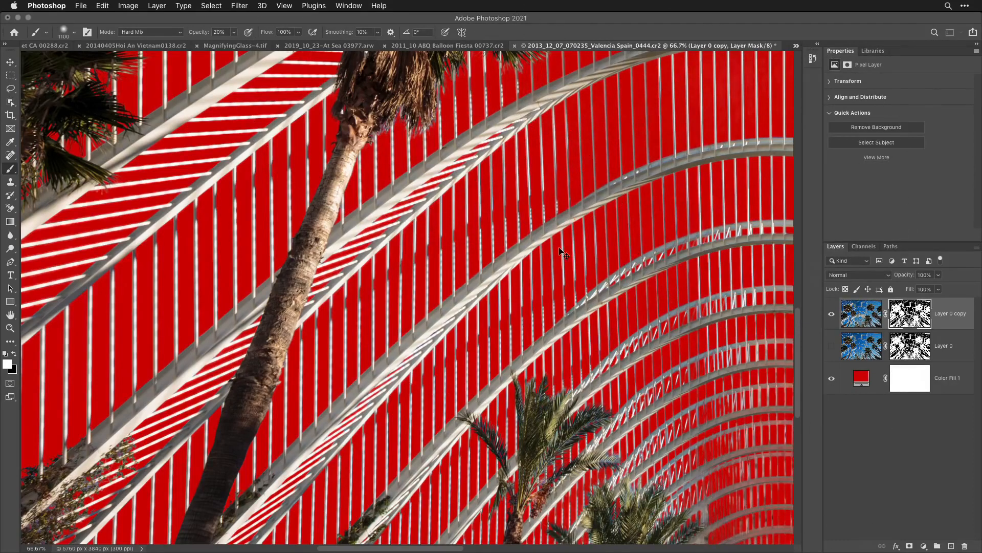
- Paste the copied sky into the Valencia palms document and place it directly beneath the masked Layer 0 copy
key(super+v)
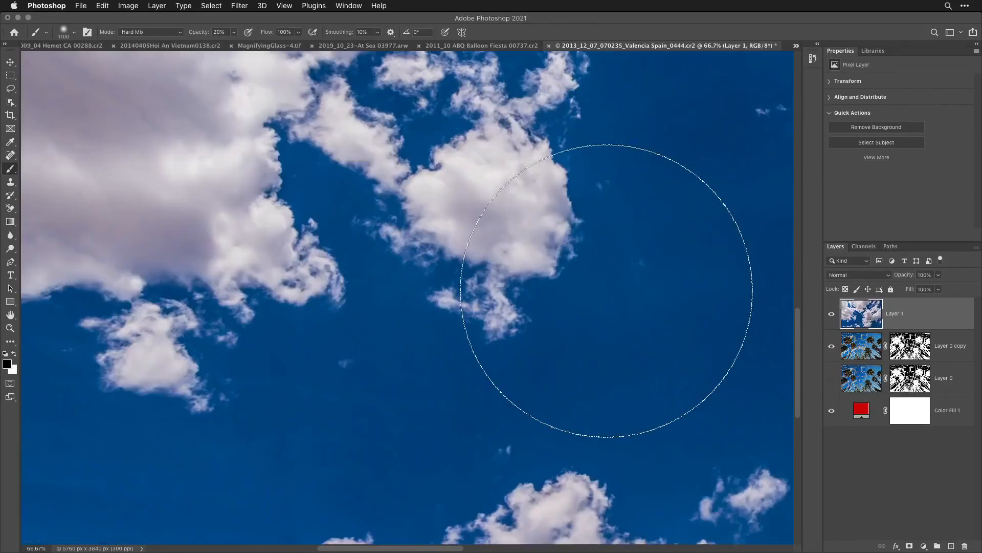
drag(895, 316, 895, 362)
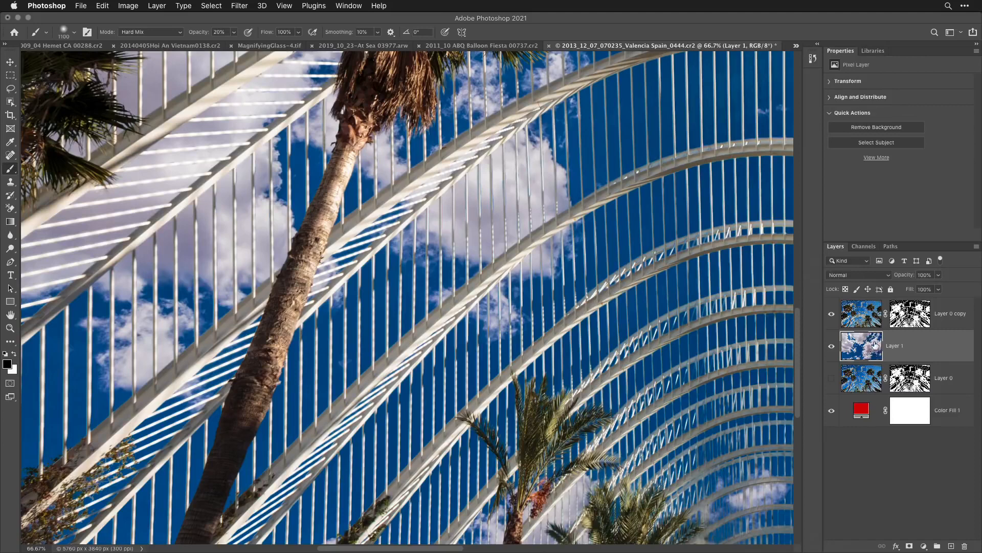
scroll(550, 420, left, 5)
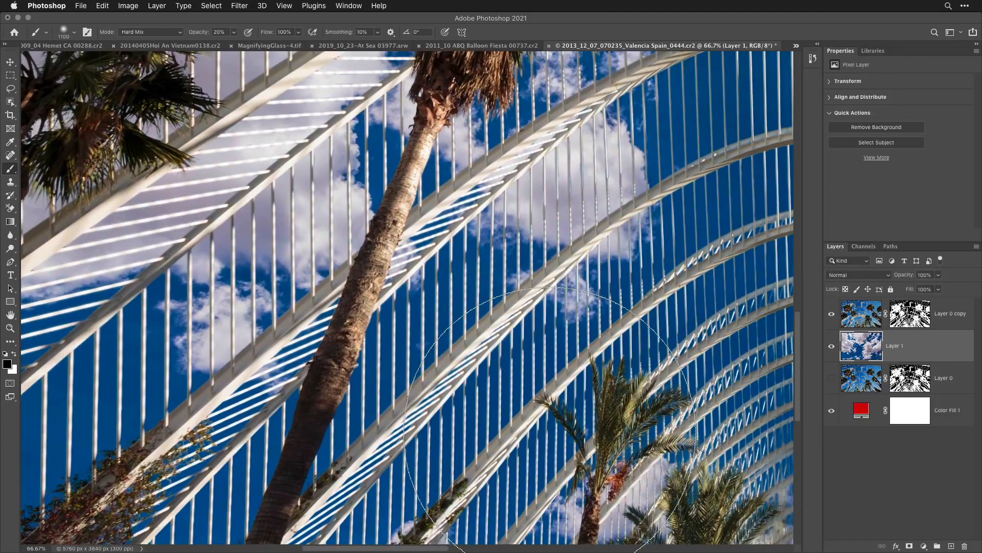
- Copy the entire sky from 2019_10_23-At Sea 03977.arw and close that photo to return to the Balloon Fiesta image
click(348, 6)
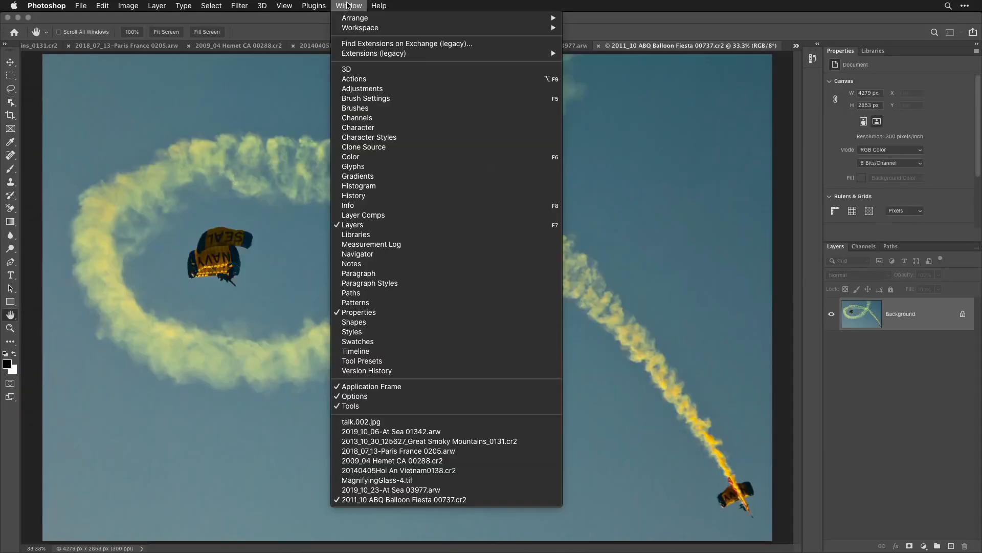
click(348, 5)
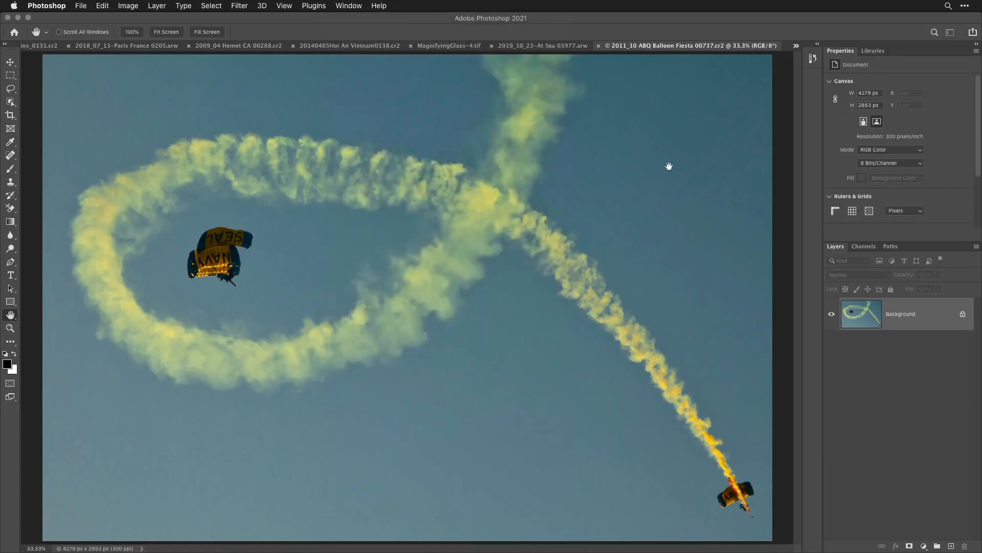
click(352, 6)
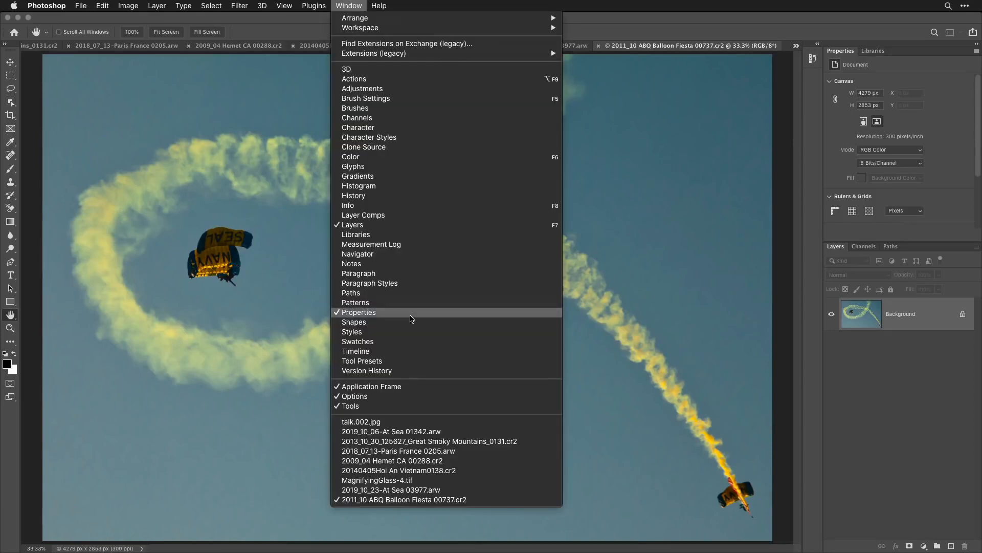
click(414, 490)
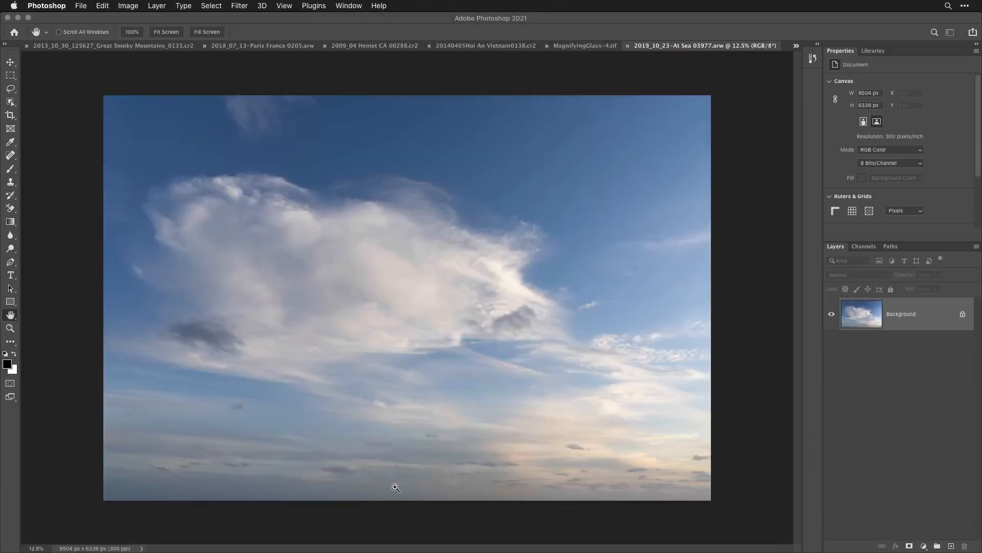
key(super+a)
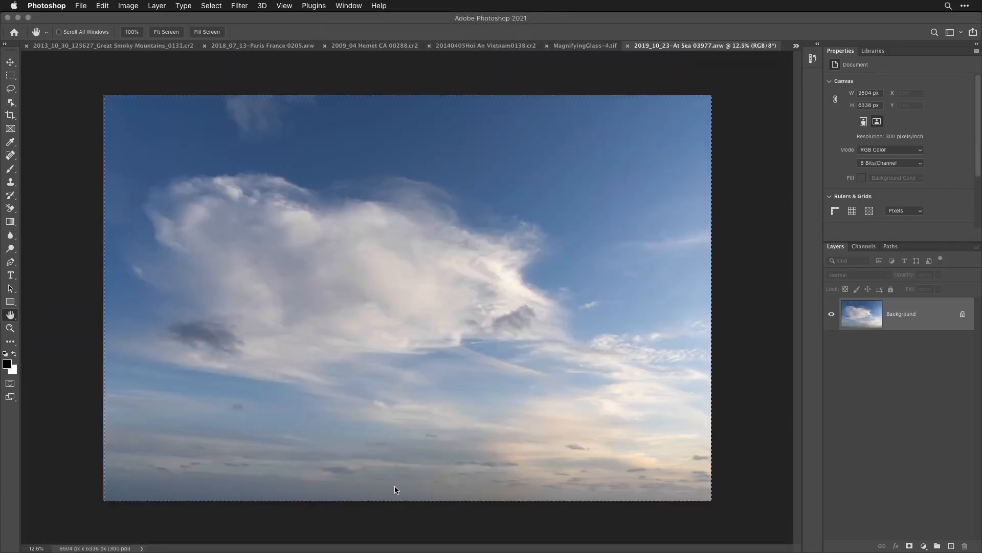
key(super+w)
key(super+d)
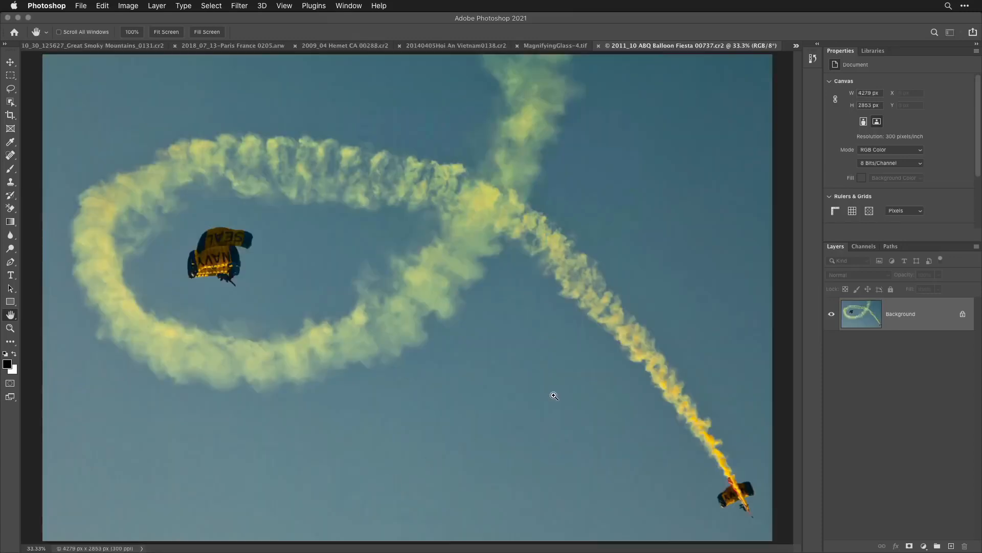
- Paste the copied sky into the Balloon Fiesta image, unlock the background, move the sky beneath it and select the parachute photo layer
key(super+v)
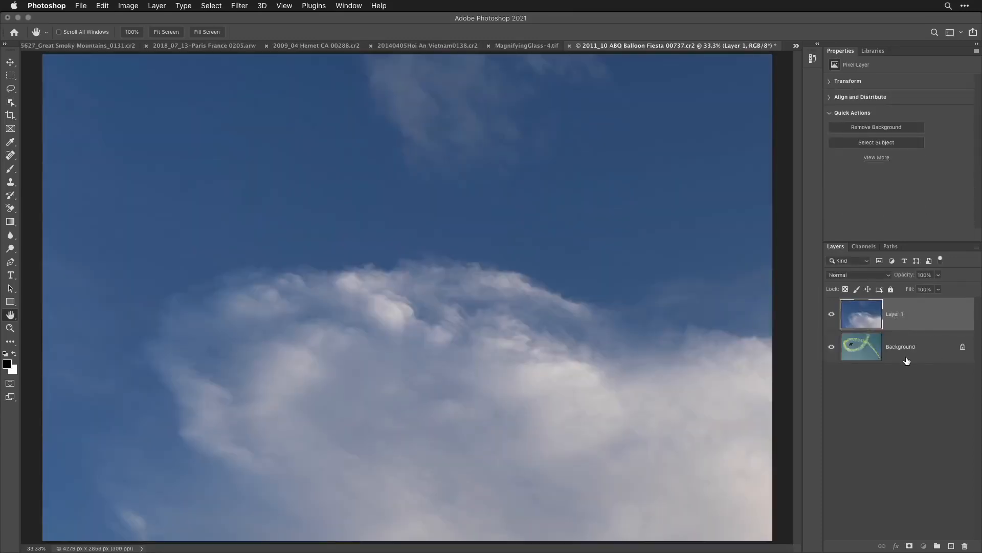
click(963, 349)
drag(881, 313, 901, 359)
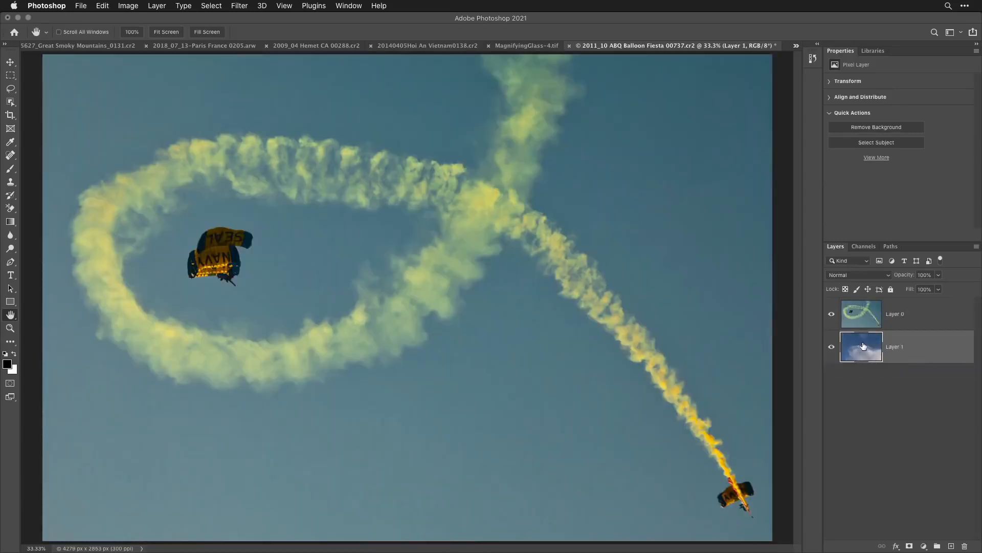
click(901, 323)
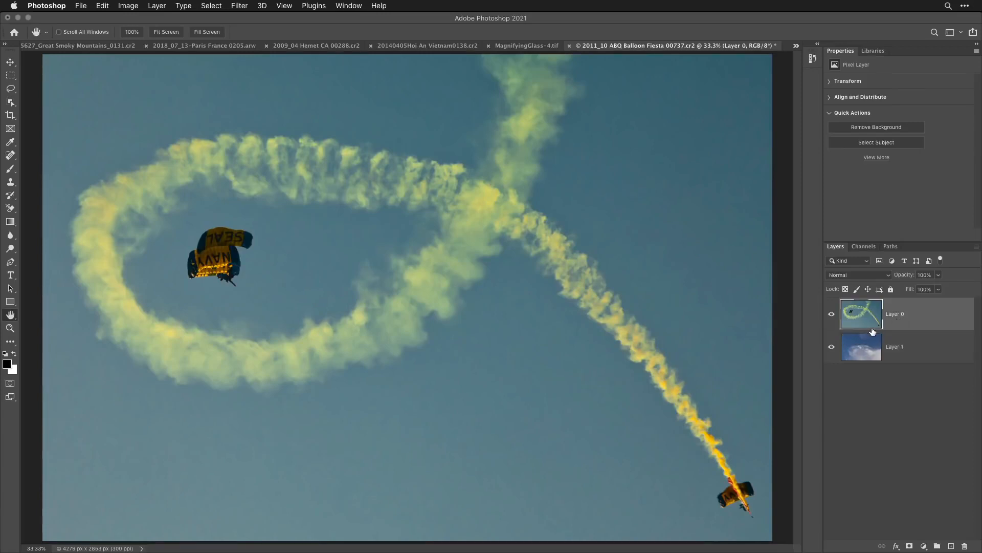
- Try to mask out the sky around the parachutists with an automatic Sky selection, undo the layer mask and deselect
click(211, 6)
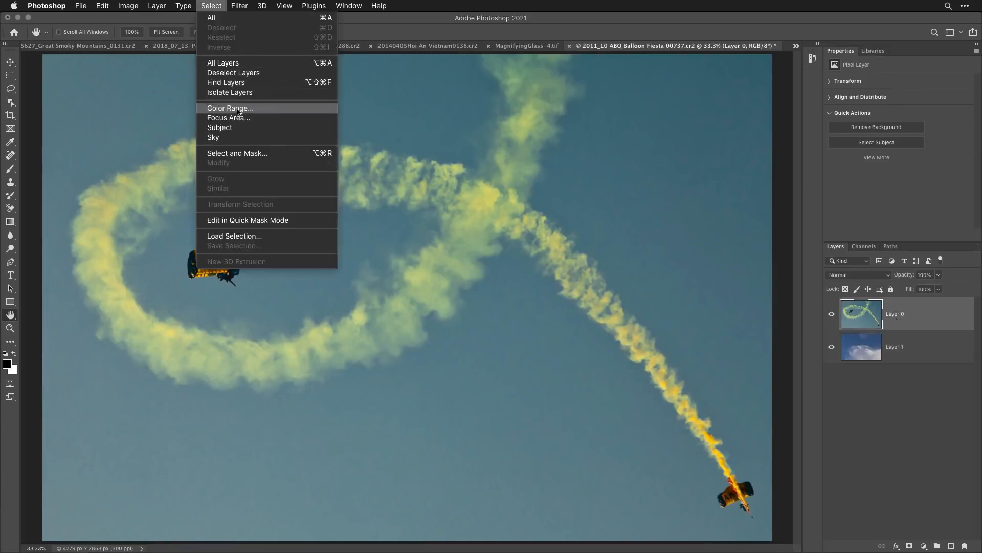
click(240, 137)
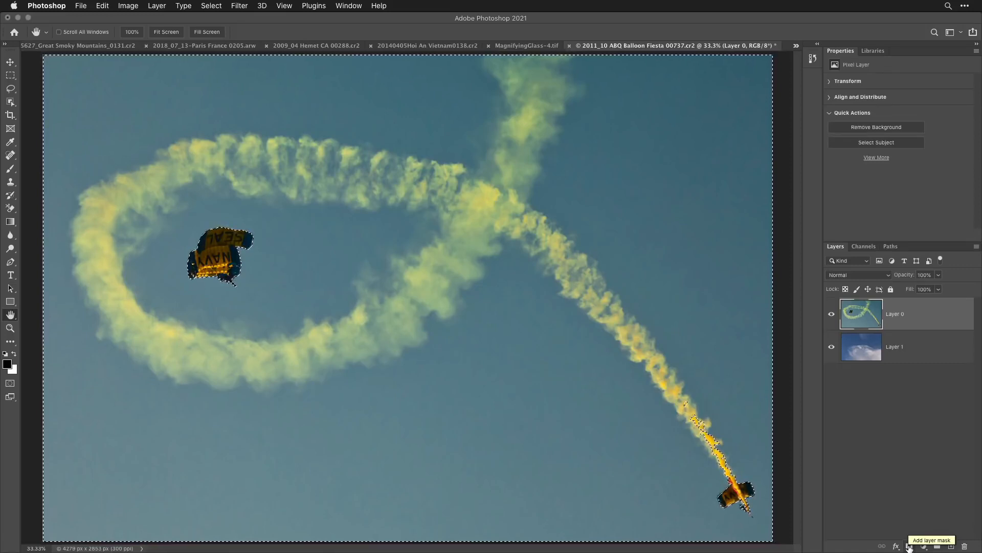
click(910, 547)
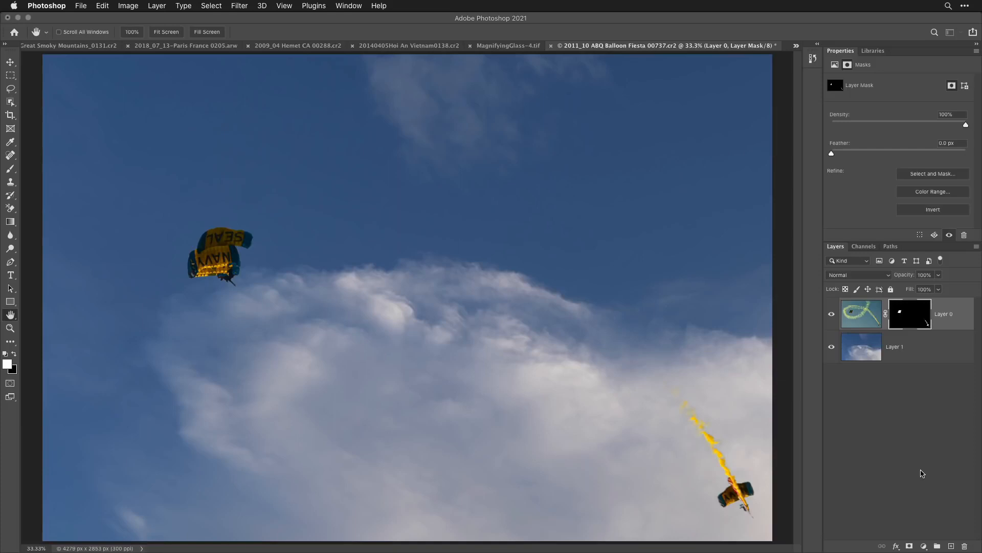
key(super+z)
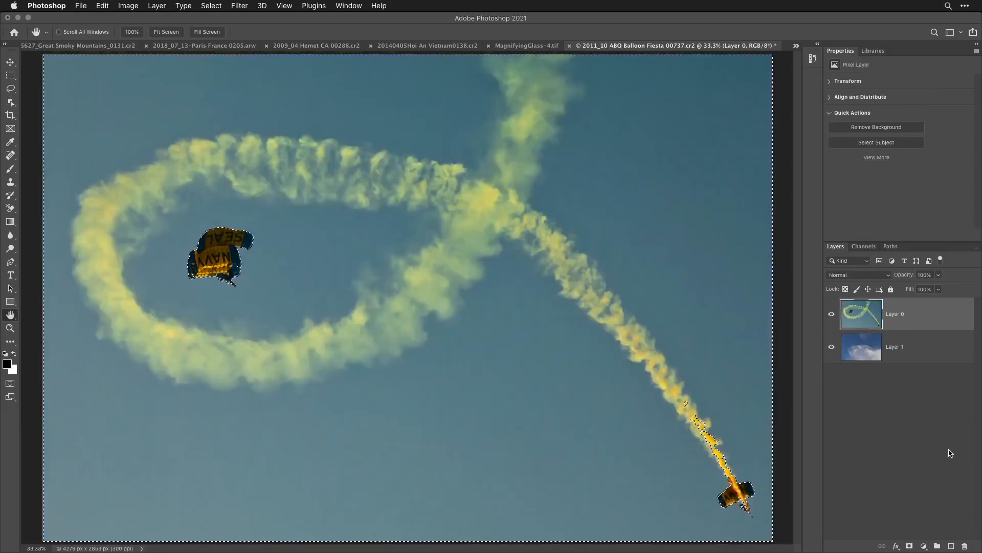
click(211, 6)
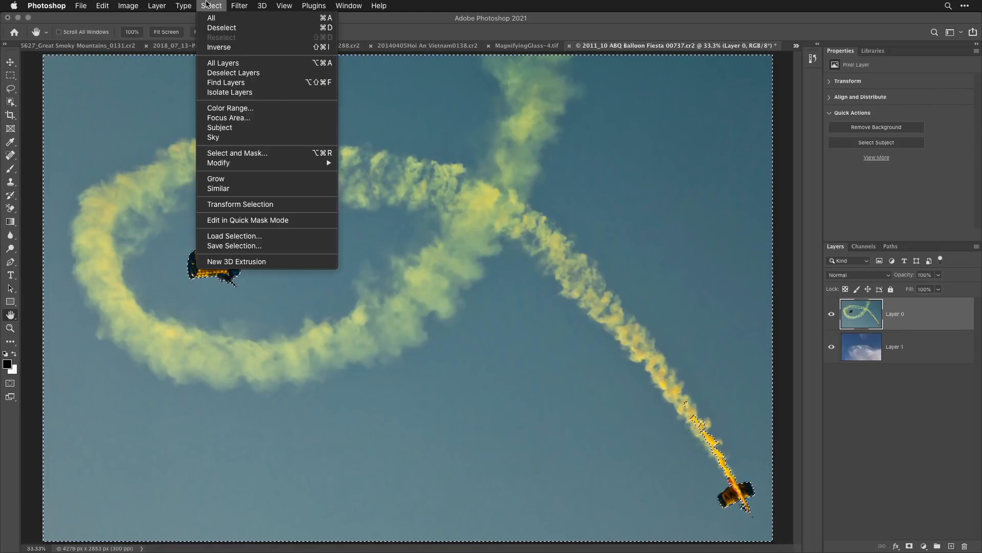
click(218, 28)
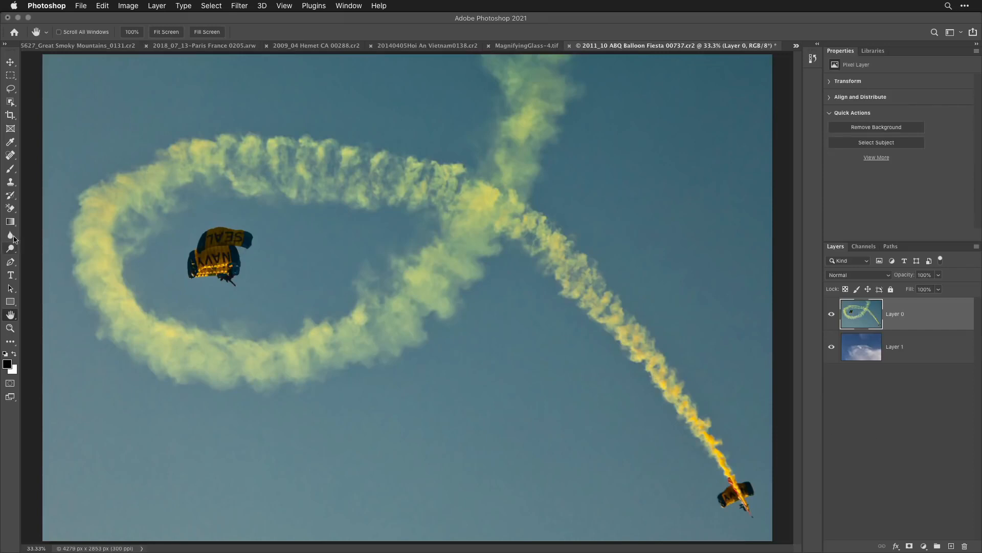
- Erase the blue sky around the parachutists and smoke with the Background Eraser at 50% tolerance, undoing the last excessive erasure
click(10, 208)
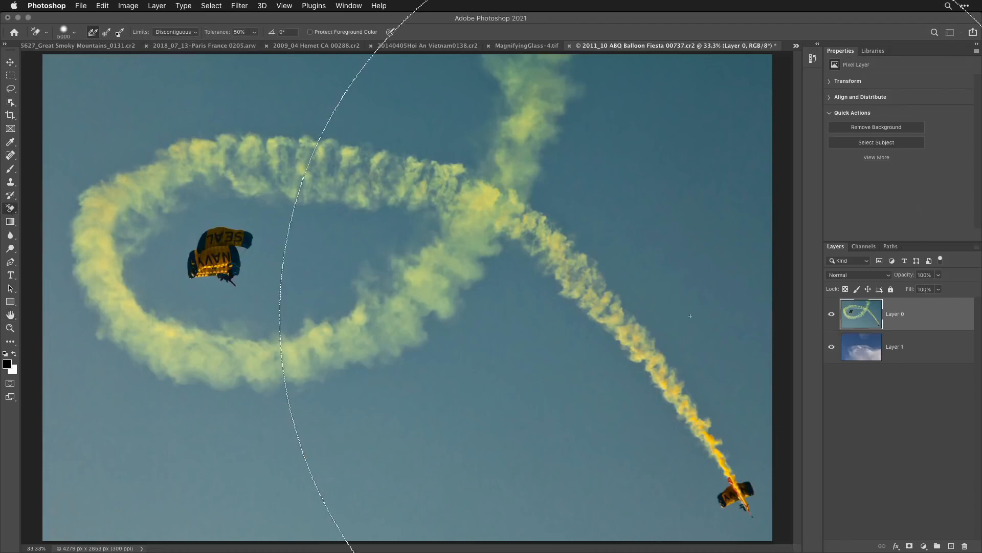
click(656, 217)
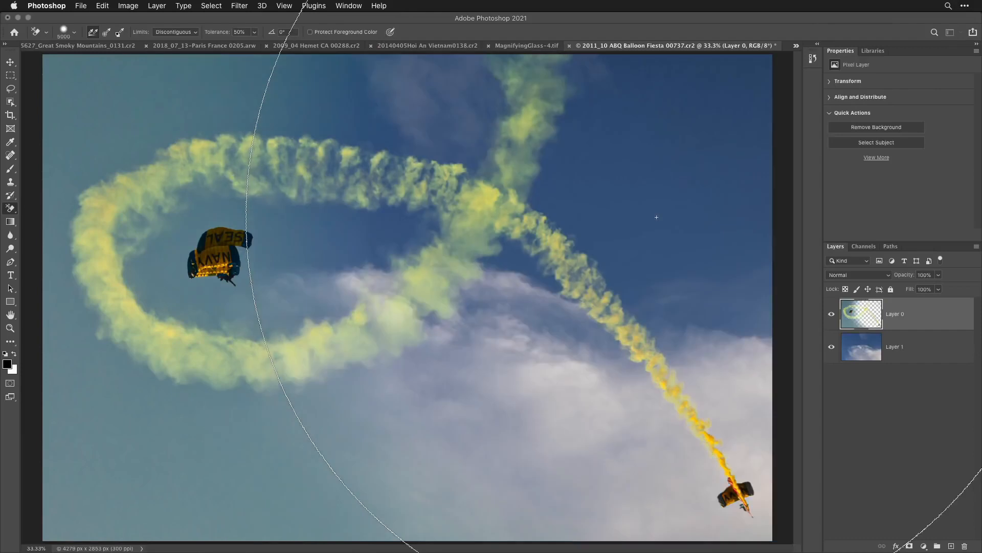
click(159, 115)
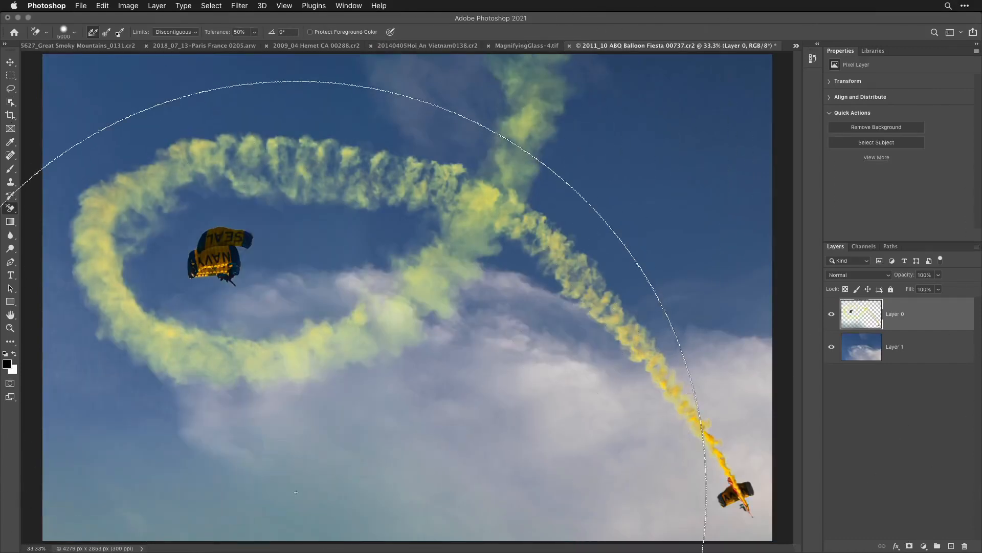
click(241, 456)
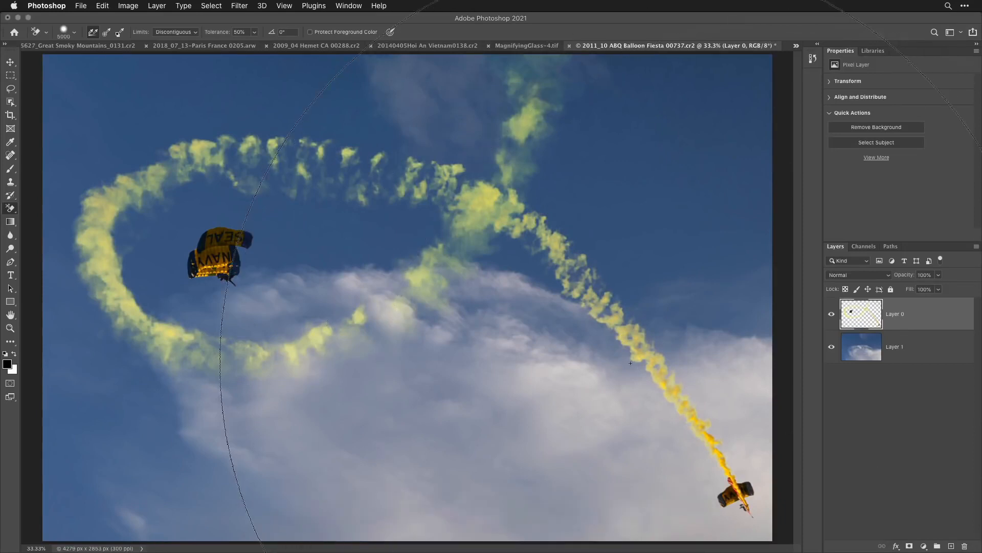
key(super+z)
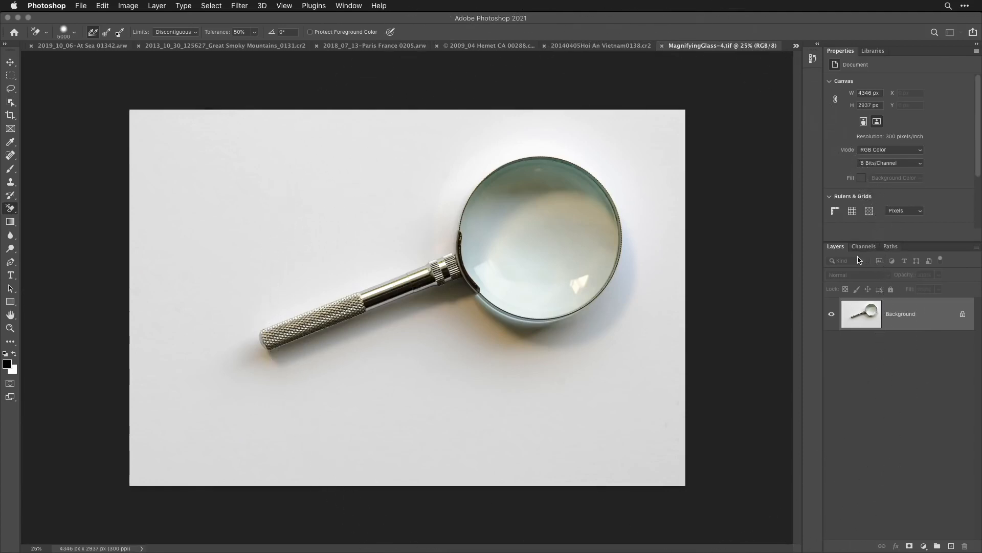
- Try to isolate the magnifying glass with an automatic Subject selection, inspect it as a Quick Mask, and deselect
click(221, 5)
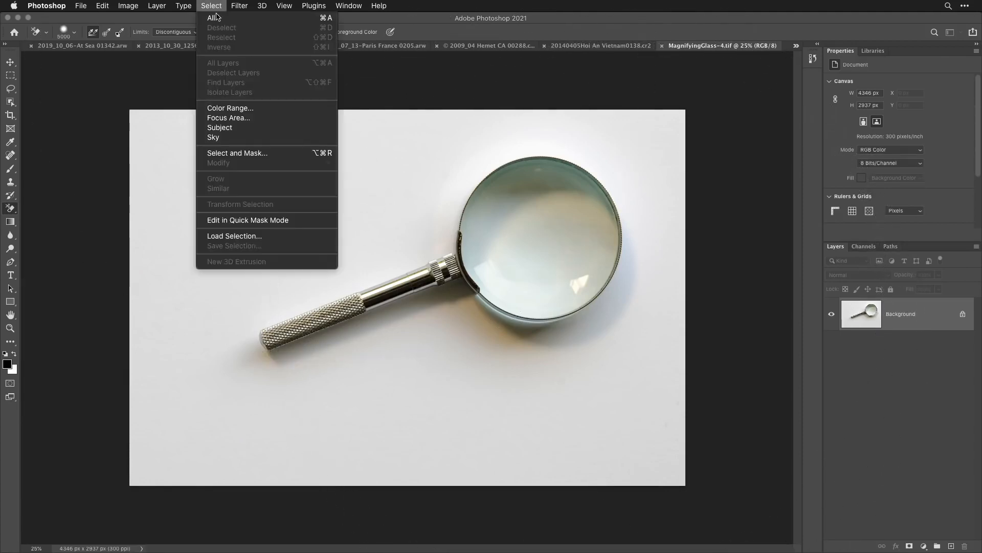
click(220, 128)
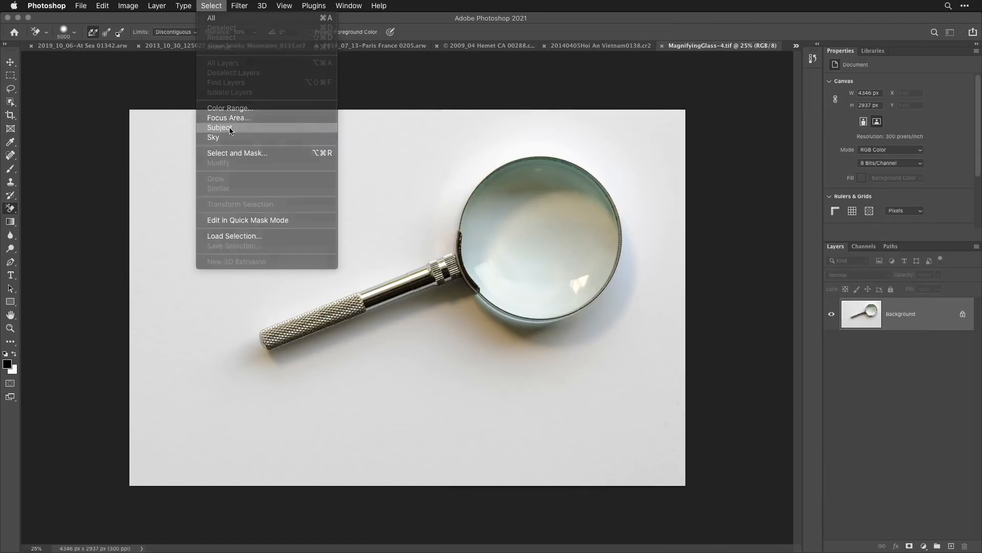
key(h)
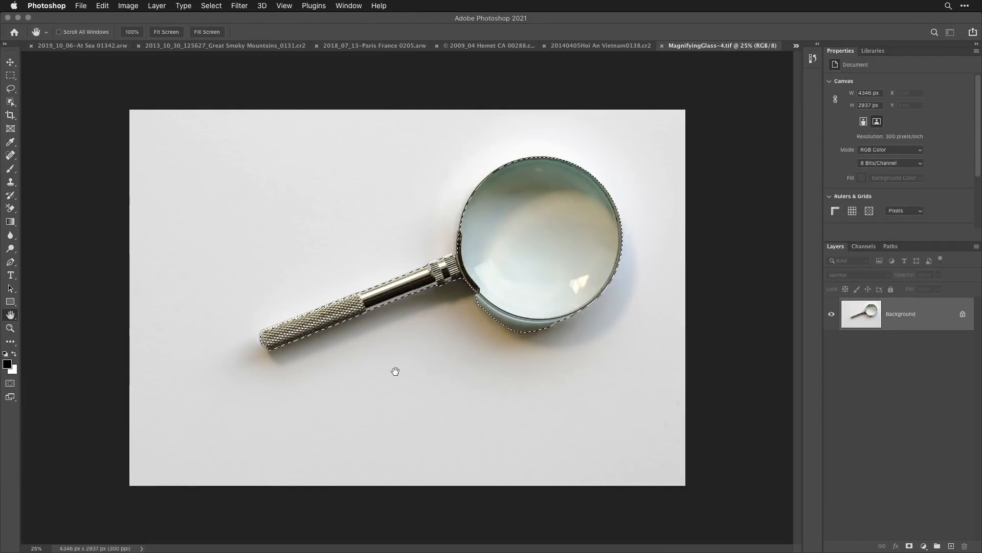
key(q)
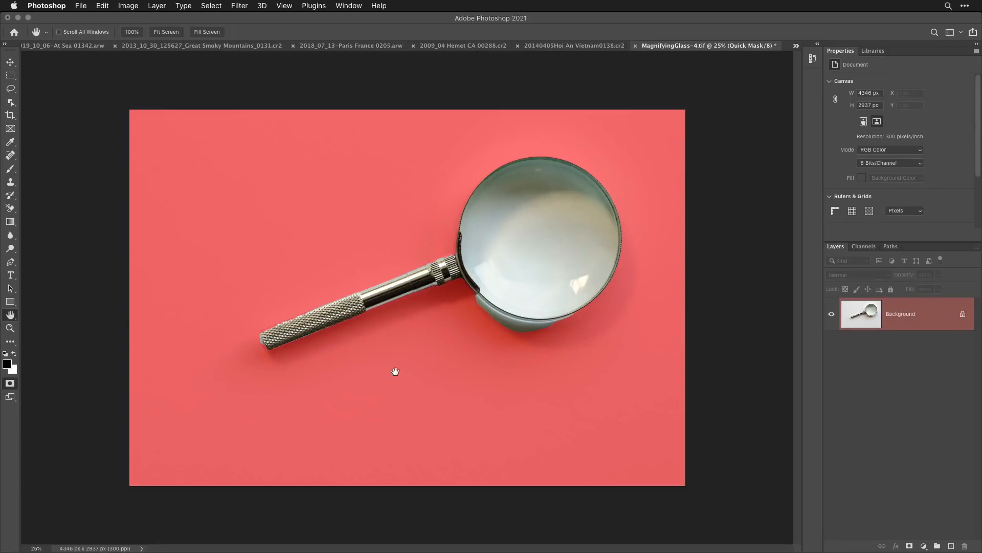
key(q)
key(super+d)
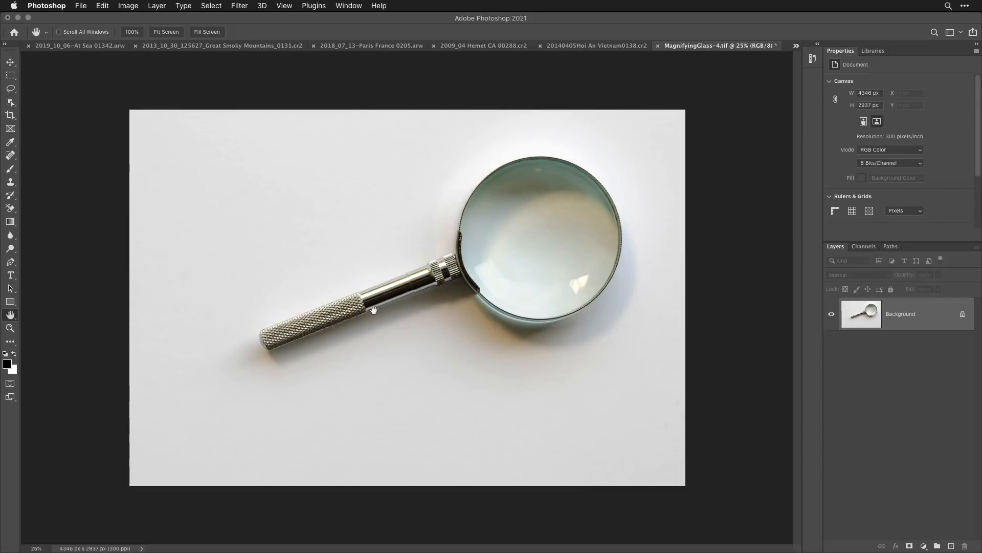
- Load the Alpha 1 channel as a new selection and copy the selected magnifying glass handle and rim onto a new layer
click(211, 6)
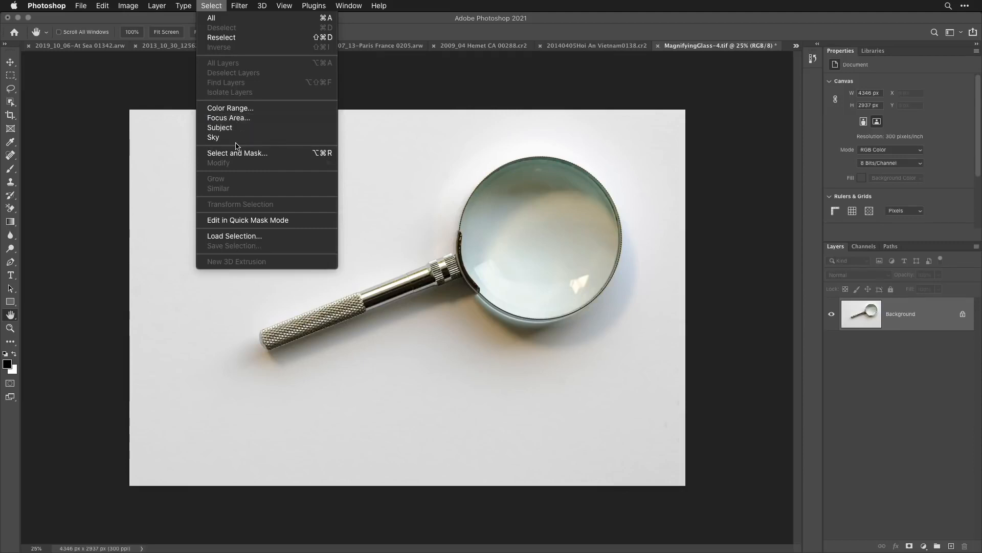
click(244, 237)
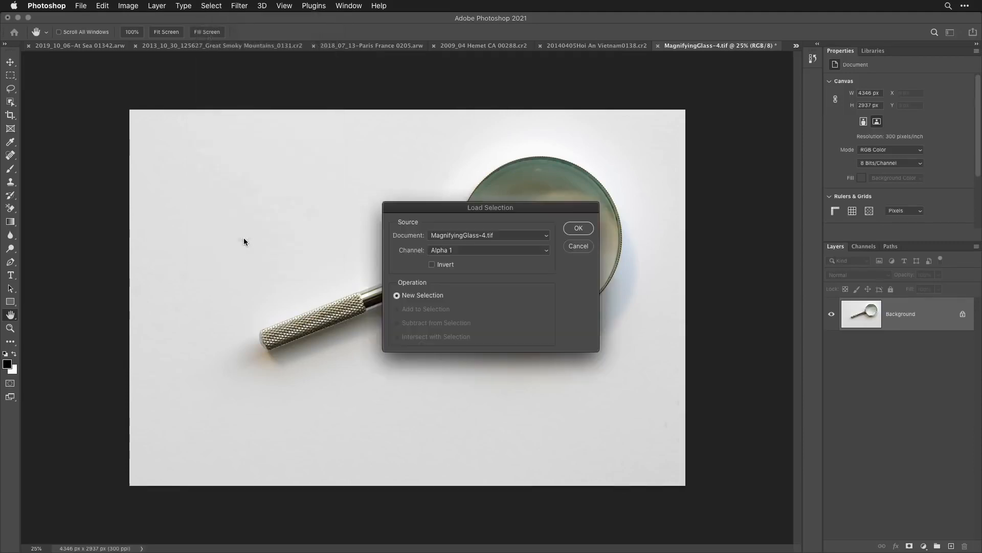
click(578, 228)
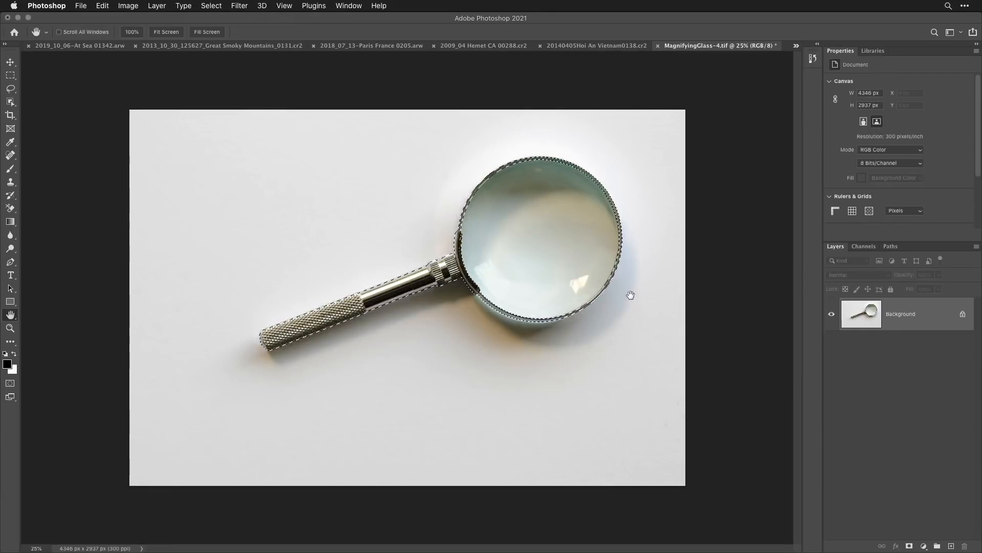
click(156, 6)
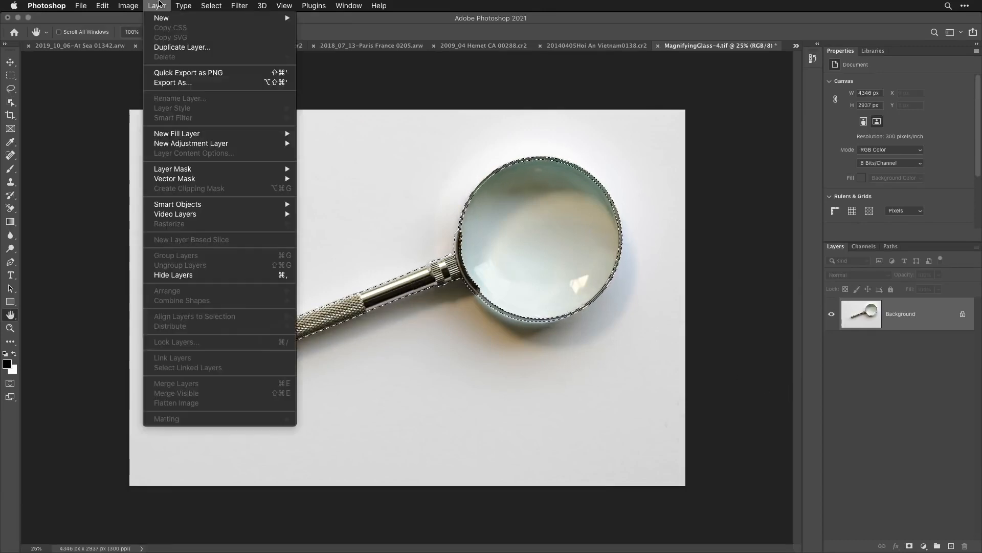
mouse_move(160, 19)
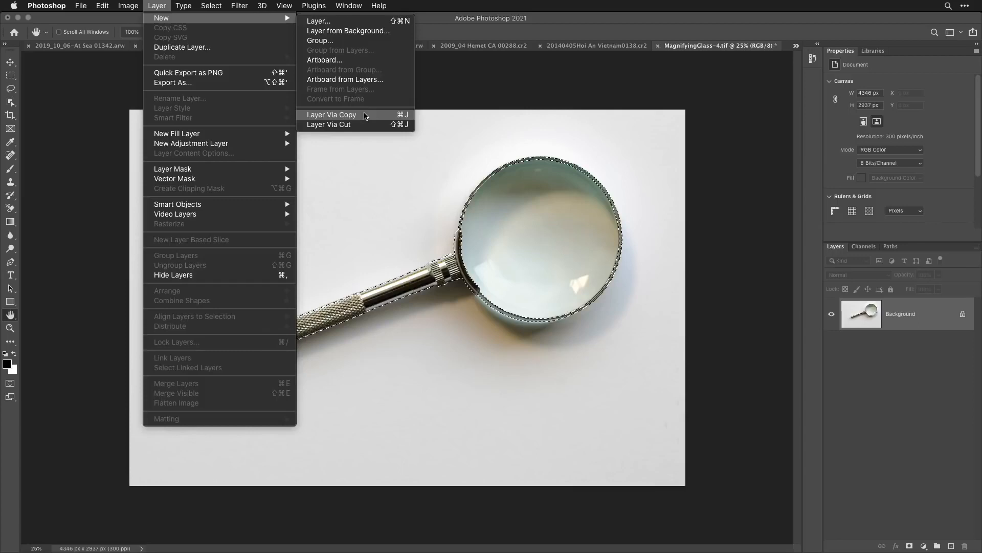
click(366, 115)
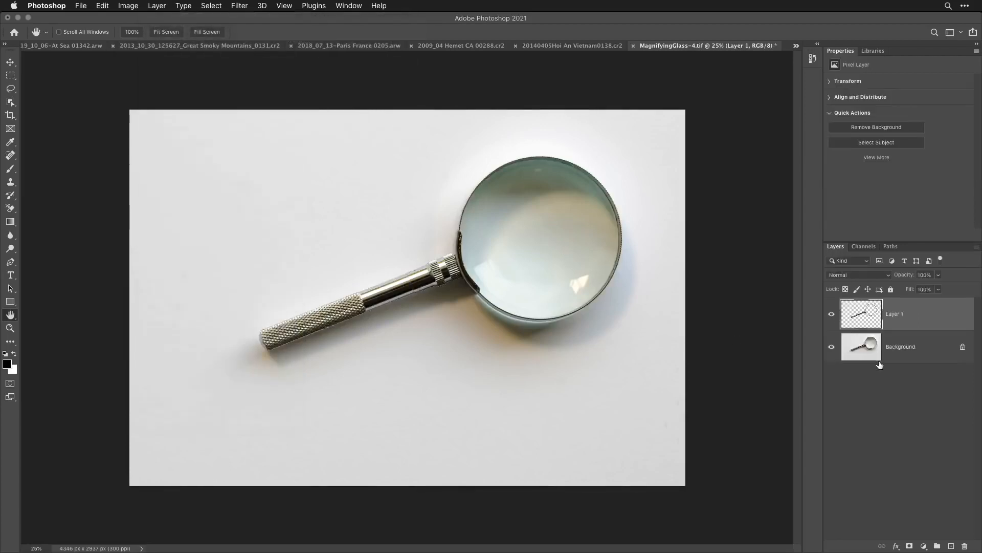
- Select the Background layer and temporarily hide it to check the isolated handle and rim
click(870, 350)
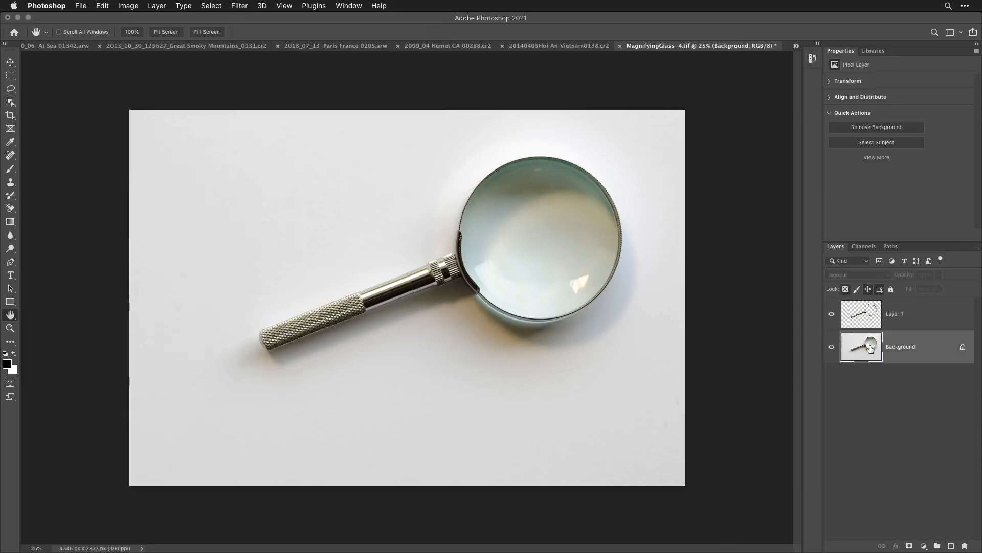
click(832, 349)
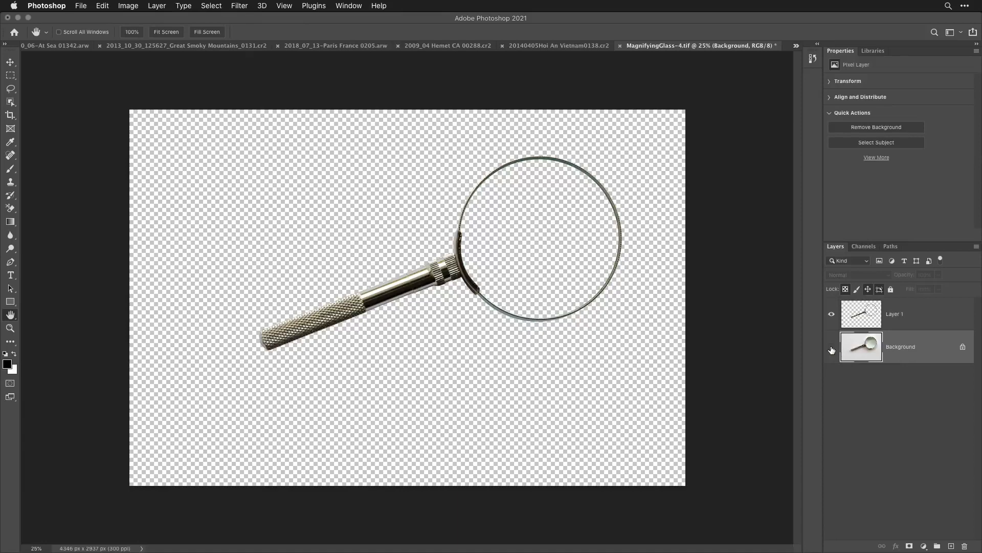
click(831, 349)
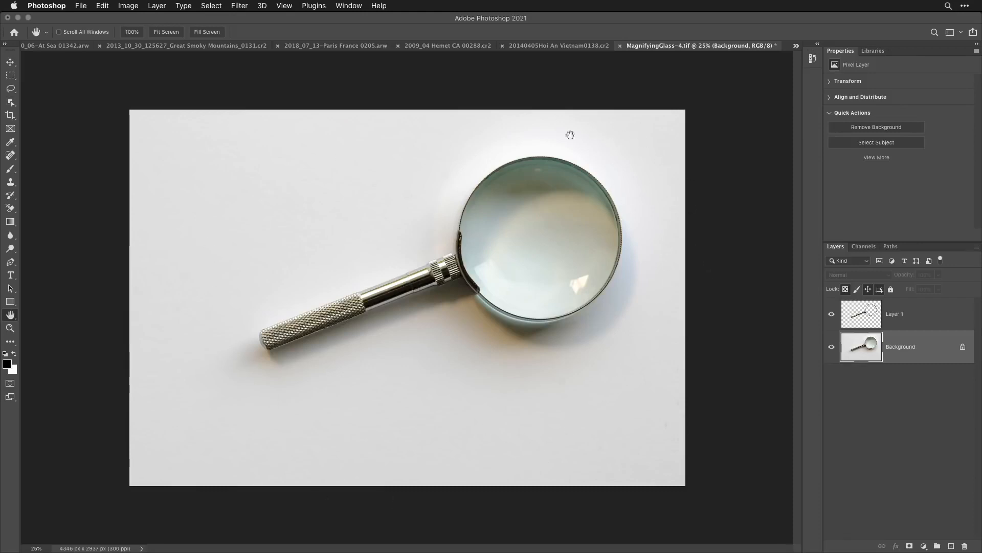
- Brighten the Background layer with Levels, previewing the clipping and setting the white input level to 212
click(129, 6)
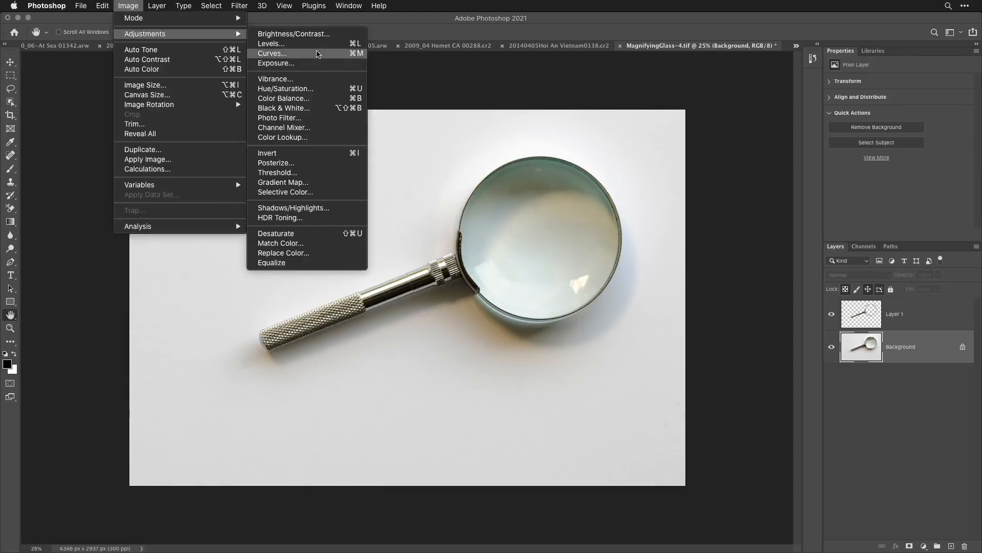
click(323, 47)
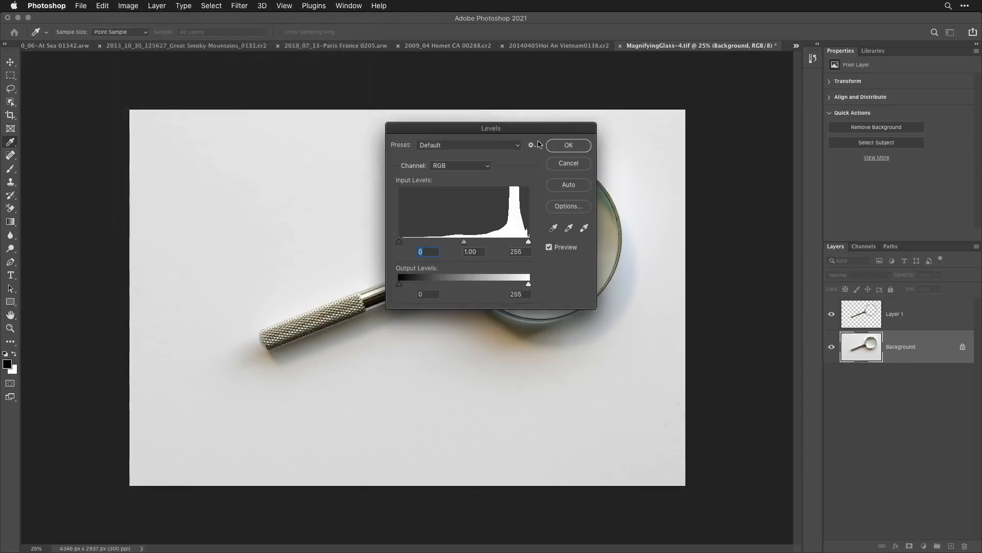
drag(561, 126, 762, 56)
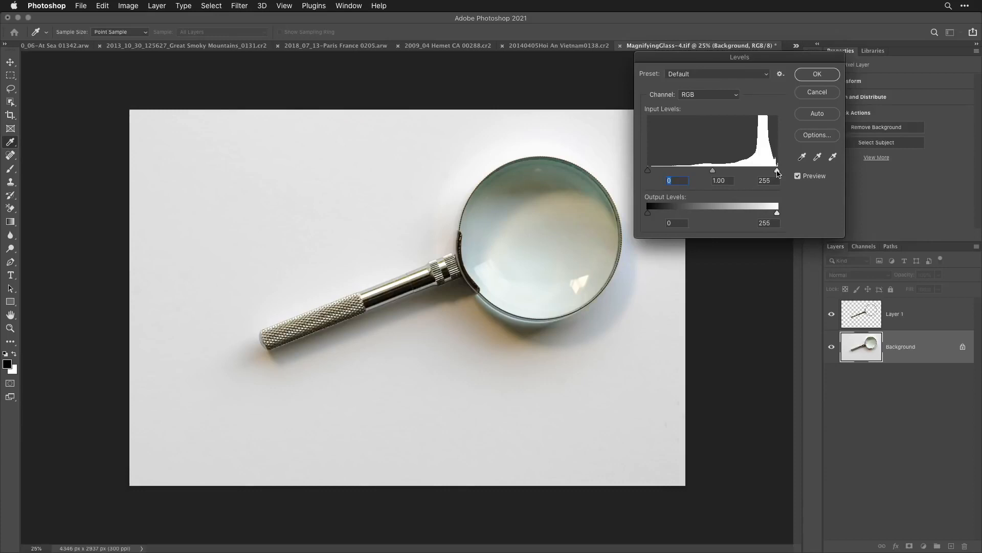
key(alt)
alt+click(777, 171)
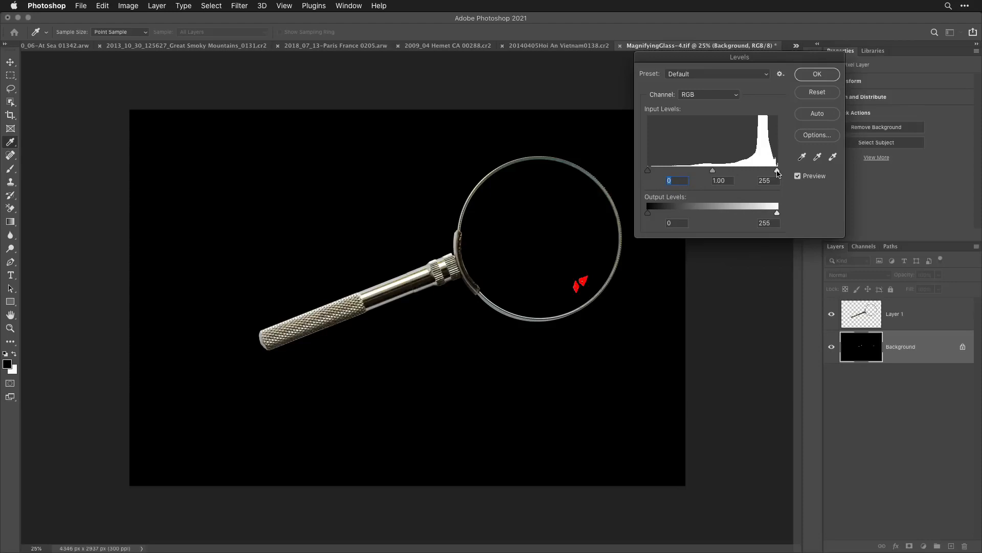
drag(777, 171, 771, 172)
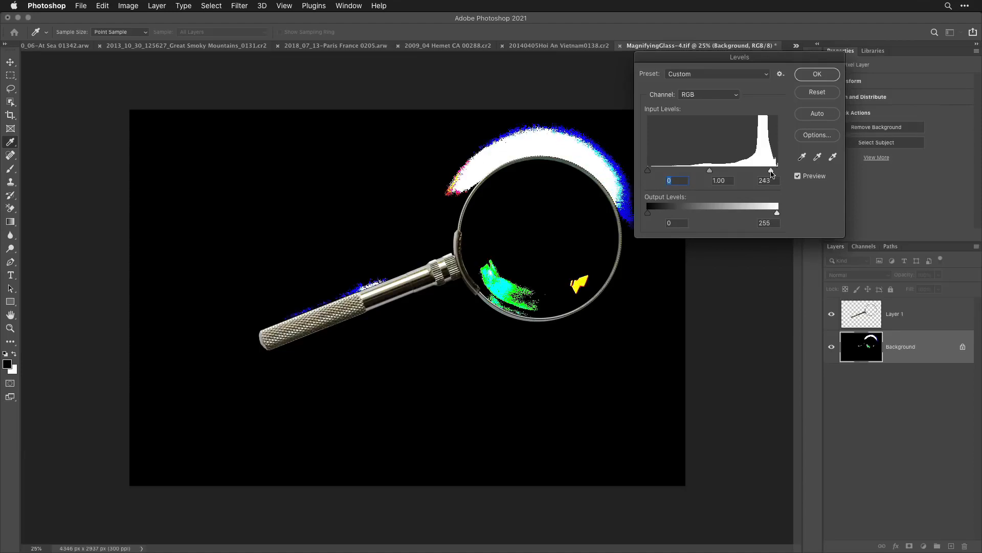
drag(772, 173, 756, 174)
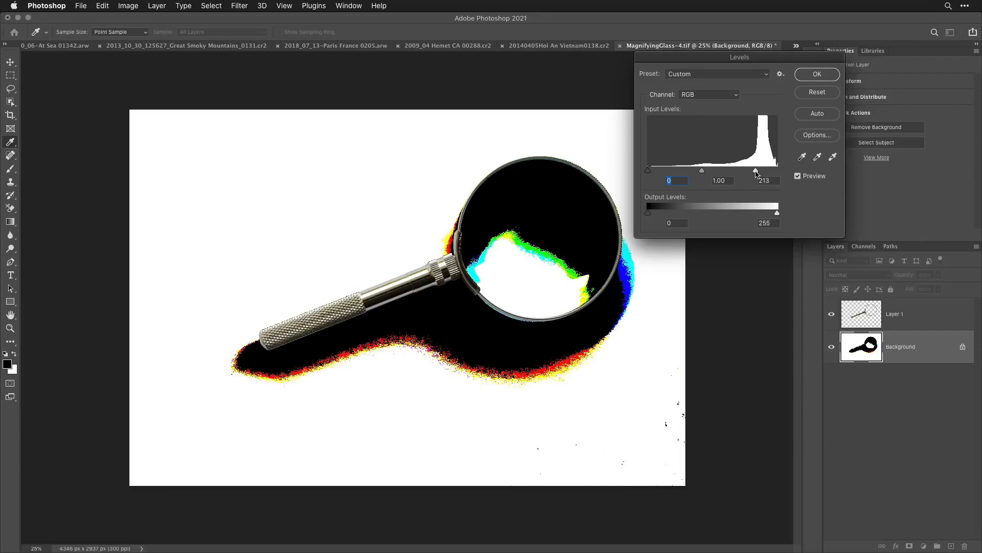
drag(757, 174, 756, 175)
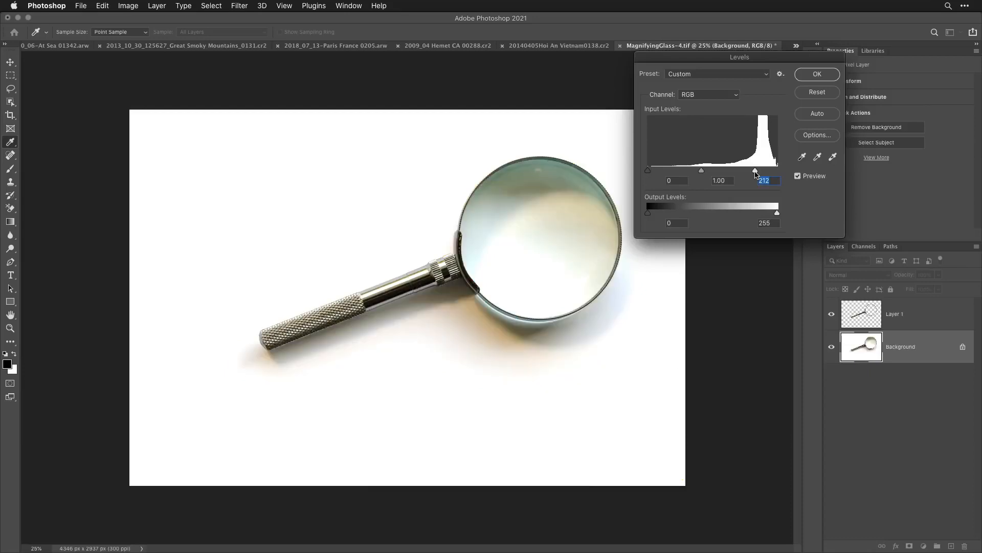
click(818, 74)
key(h)
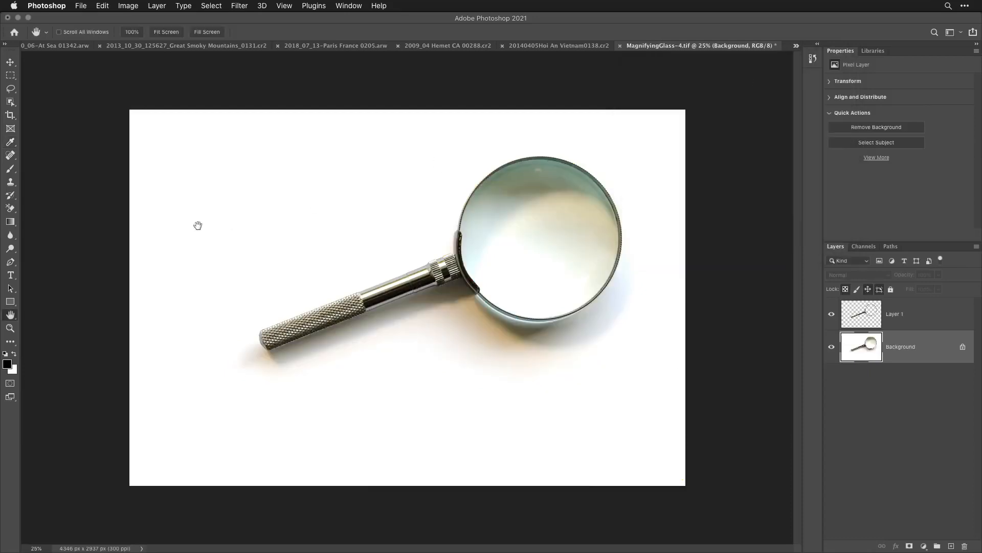
- Set up the Brush tool with white as the foreground color, Normal mode and 100% opacity
click(11, 170)
key(x)
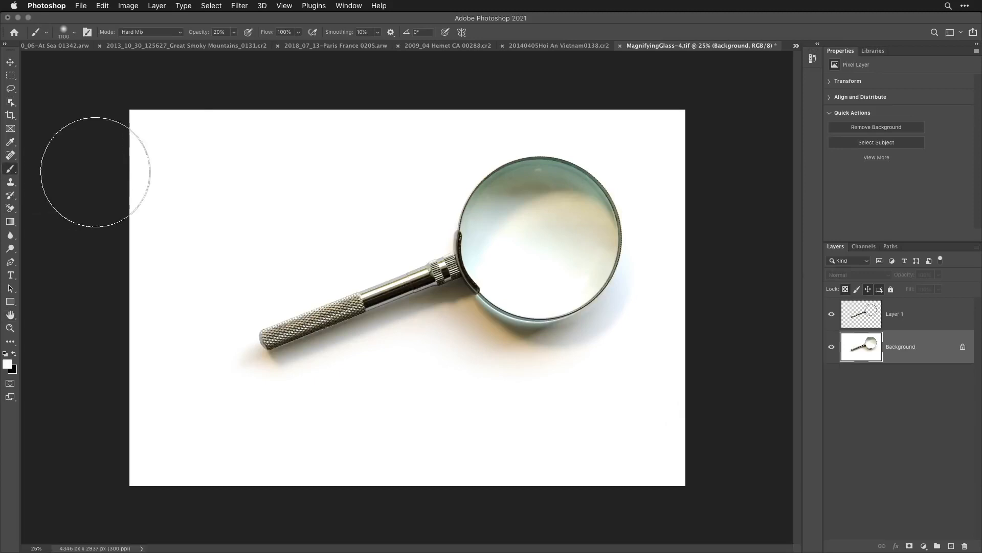
click(160, 35)
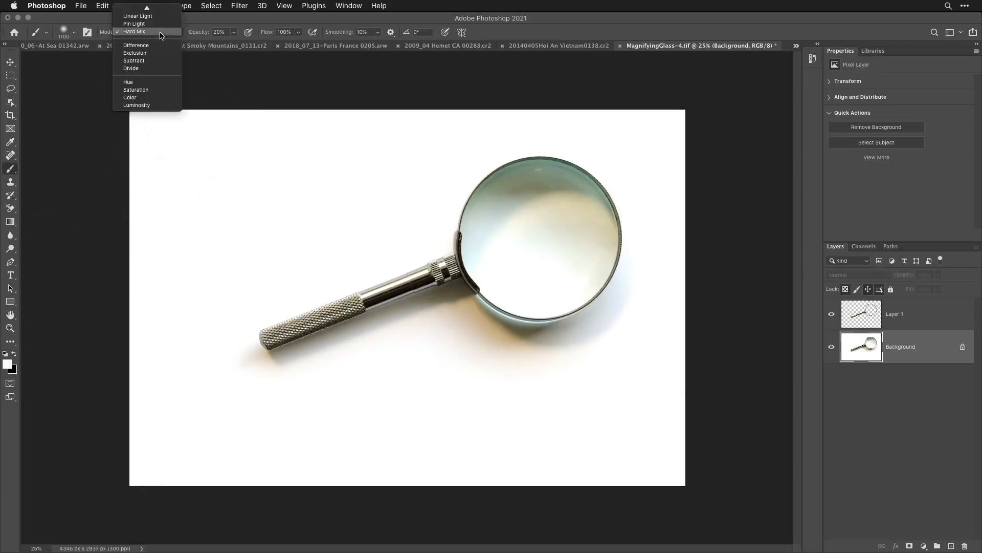
click(155, 12)
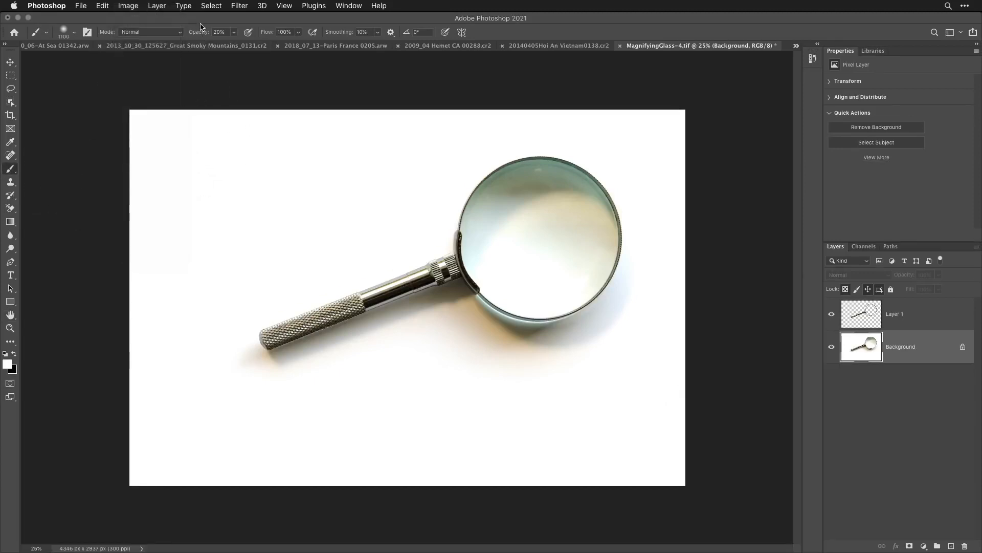
drag(198, 34, 472, 49)
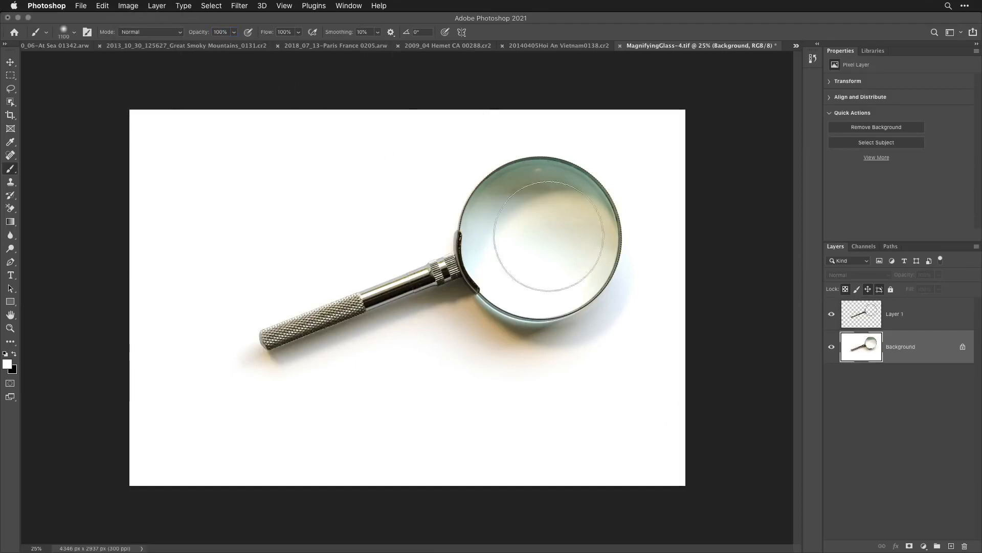
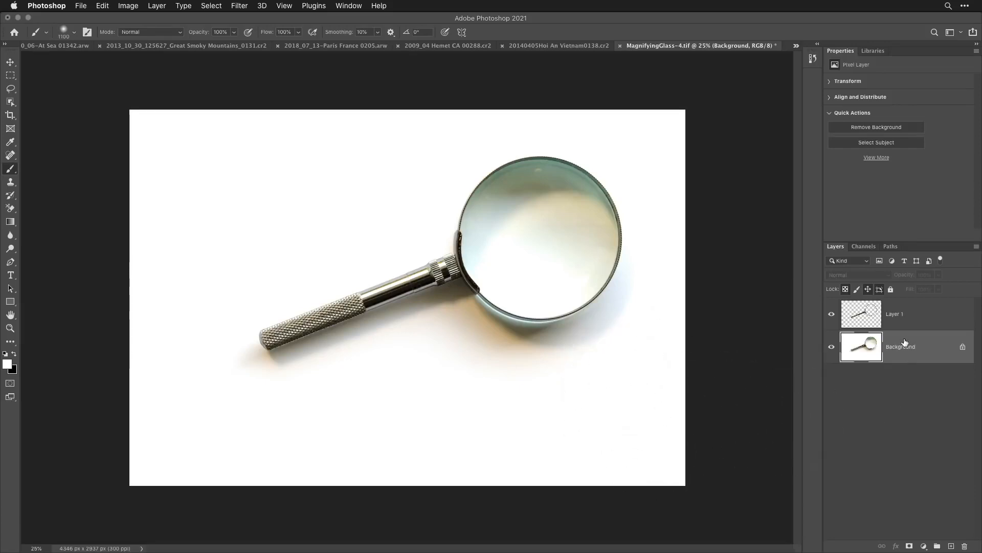
- Load the composite RGB channel's luminosity as a selection and invert it to target the image's dark tones
click(863, 247)
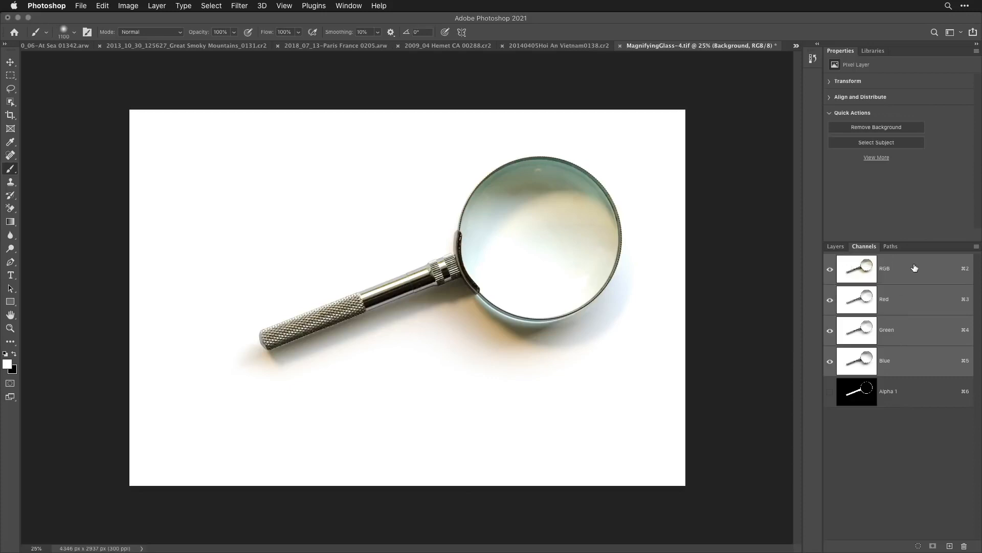
super+click(850, 267)
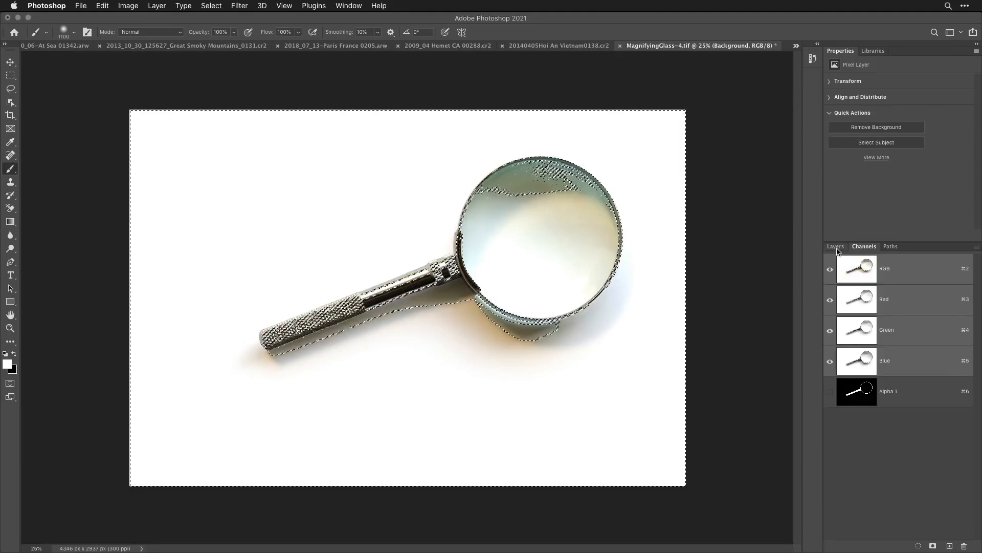
click(837, 247)
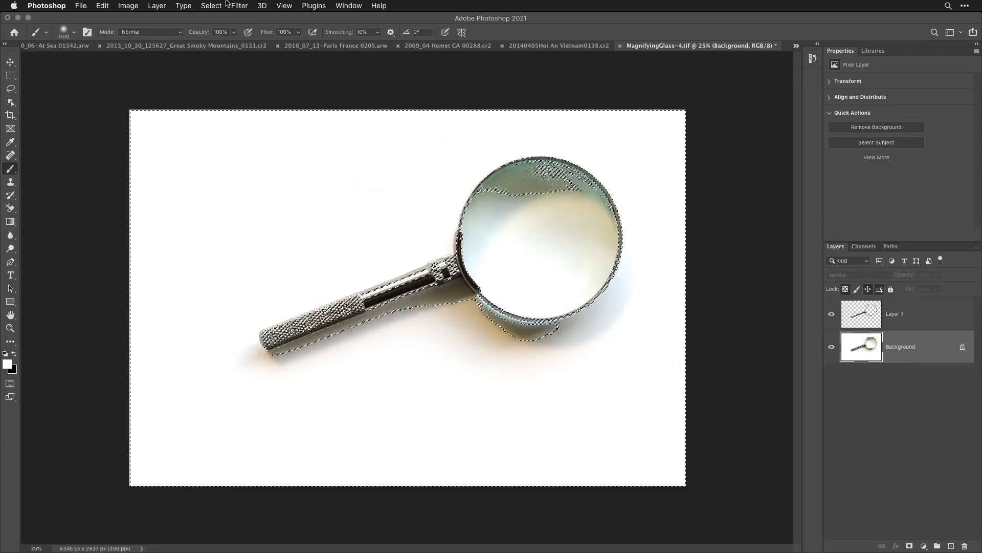
click(211, 5)
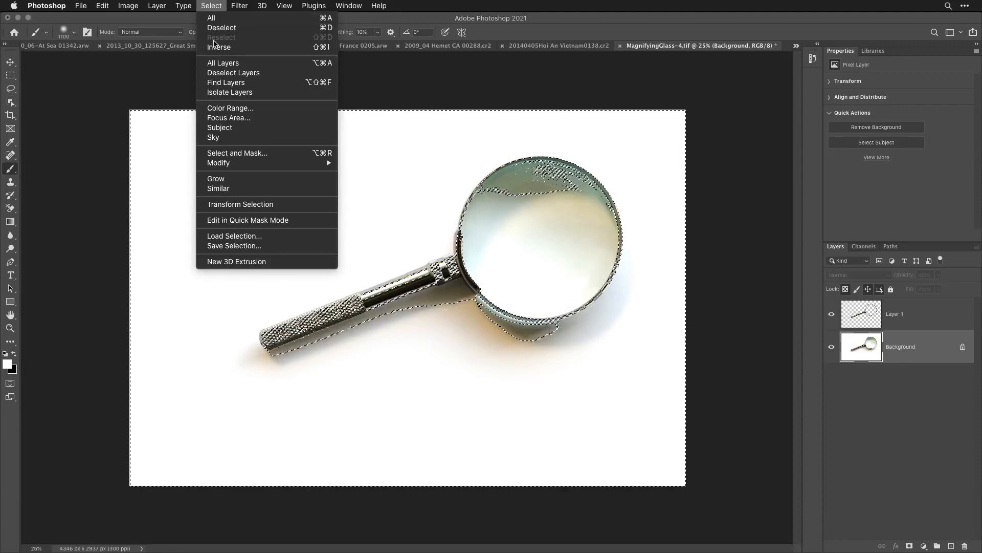
click(215, 48)
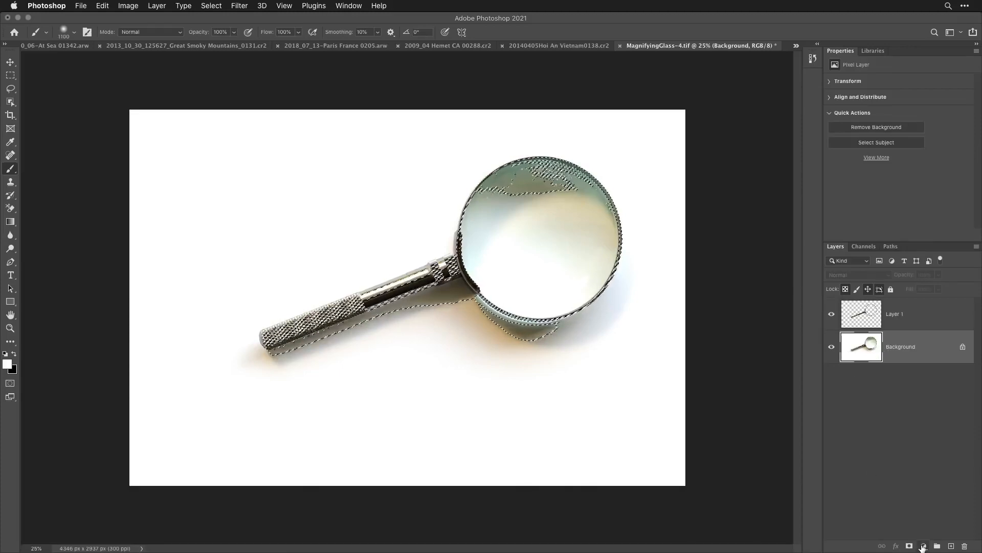
- Add a black (000000) Solid Color fill layer above the Background layer, masked by the active selection
click(924, 546)
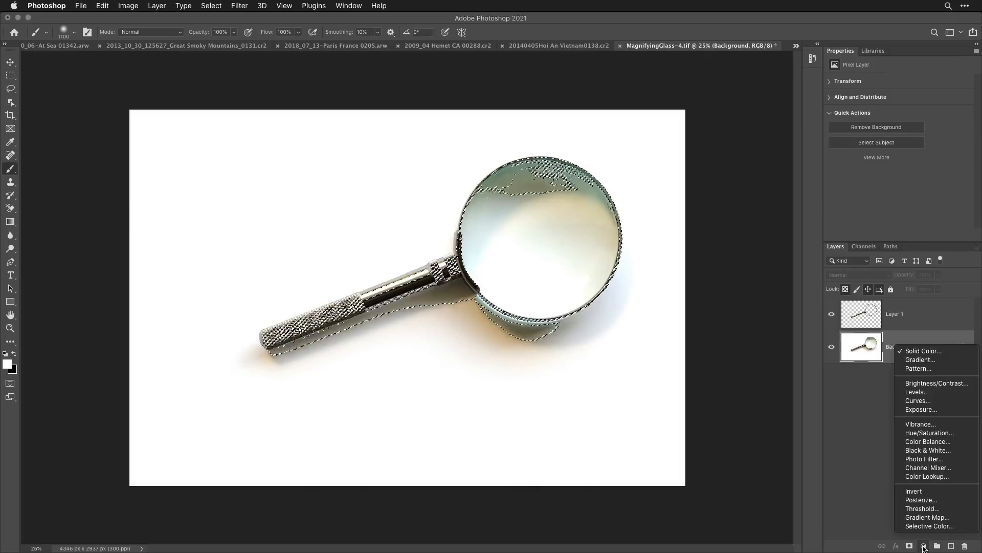
click(967, 353)
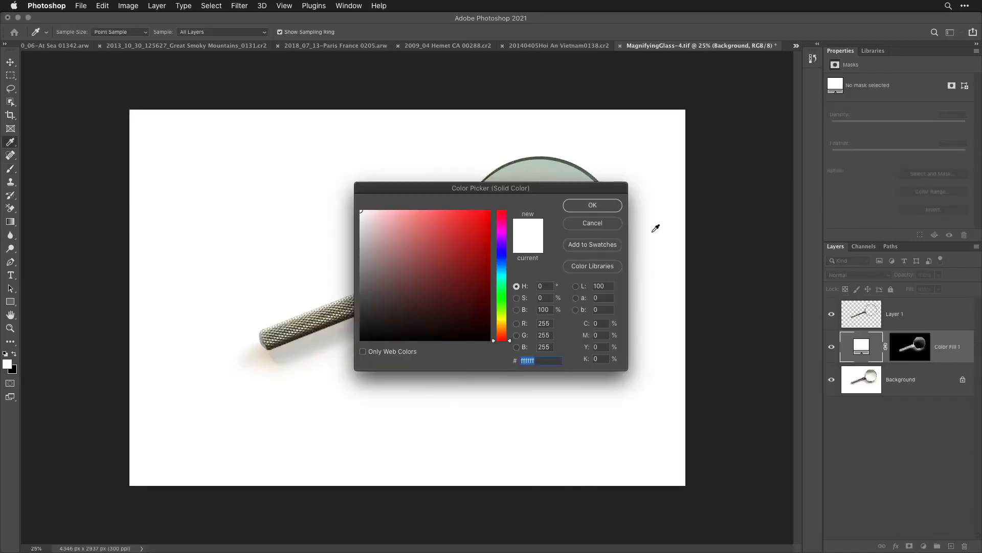
drag(417, 274, 544, 369)
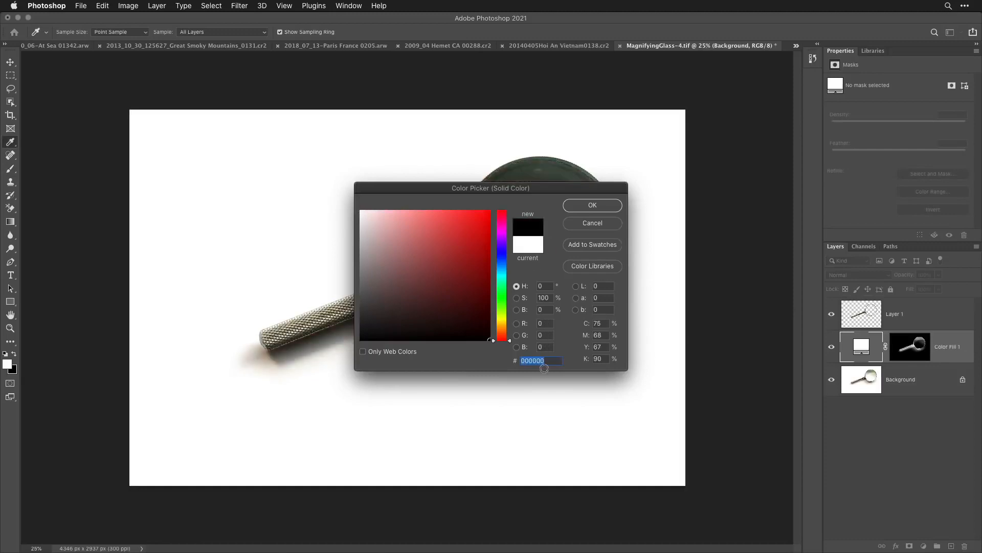
click(607, 204)
key(b)
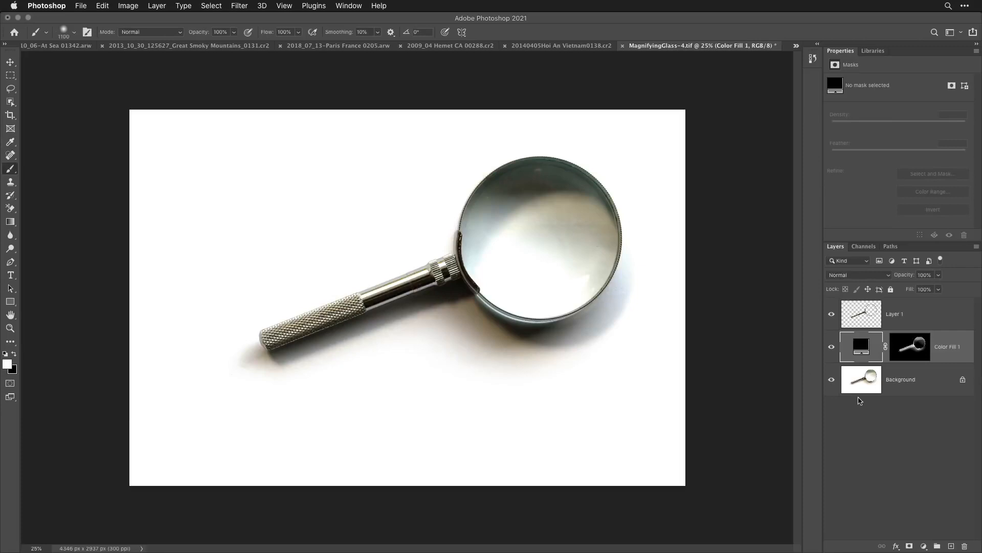
- Temporarily hide Color Fill 1 and sample a dark tone where the magnifying glass handle meets the rim
click(831, 352)
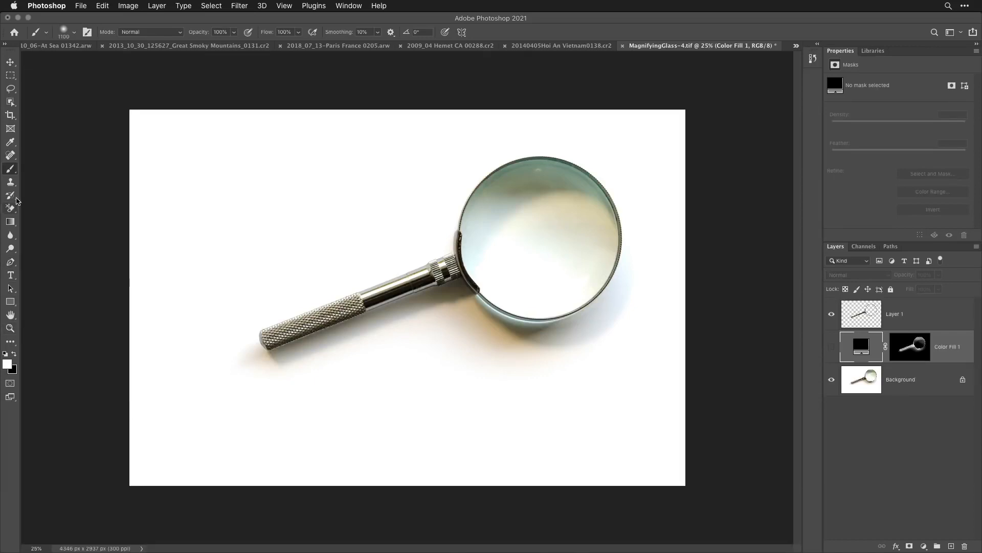
click(10, 144)
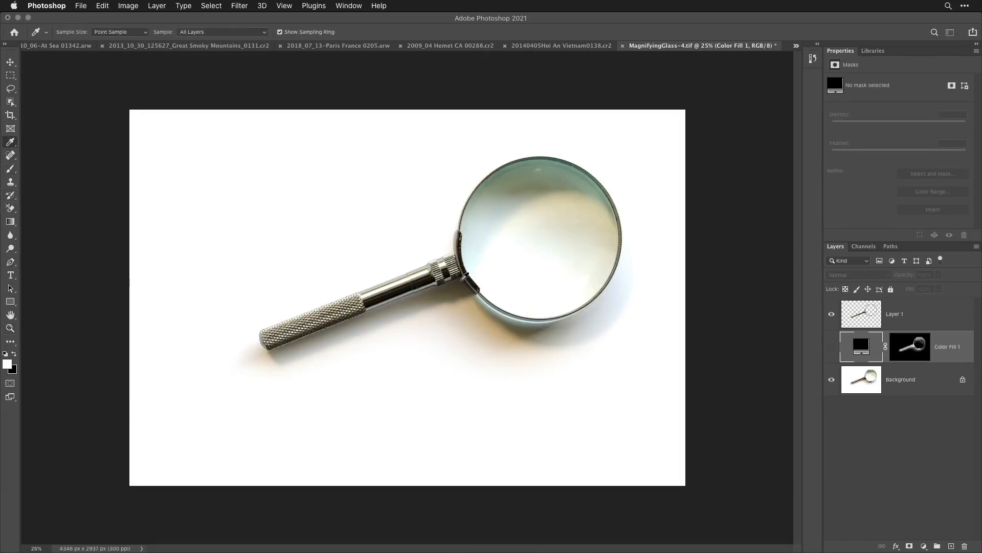
click(465, 277)
click(832, 347)
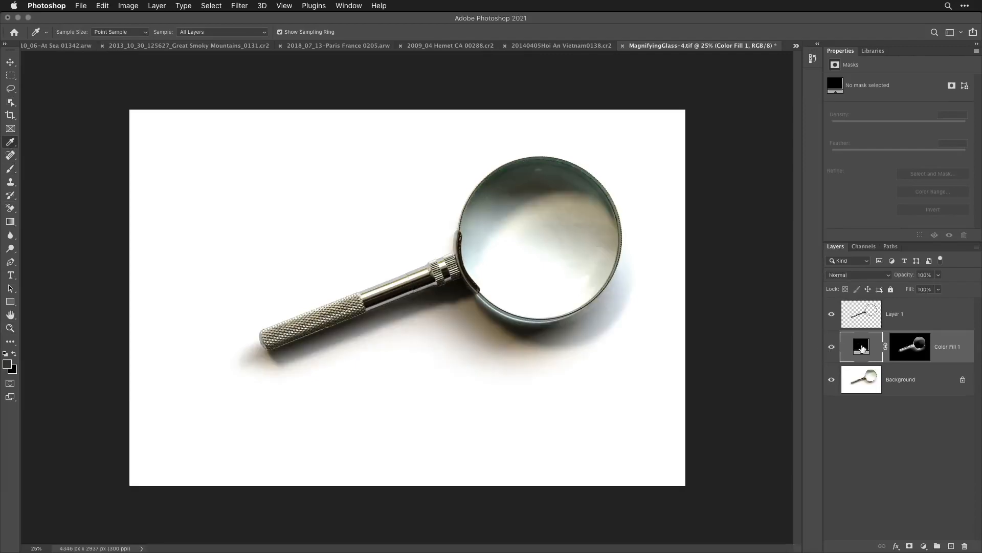
- Set Color Fill 1 to the recently sampled color 3d3a2f using the Swatches panel, and delete the Background layer
double_click(862, 348)
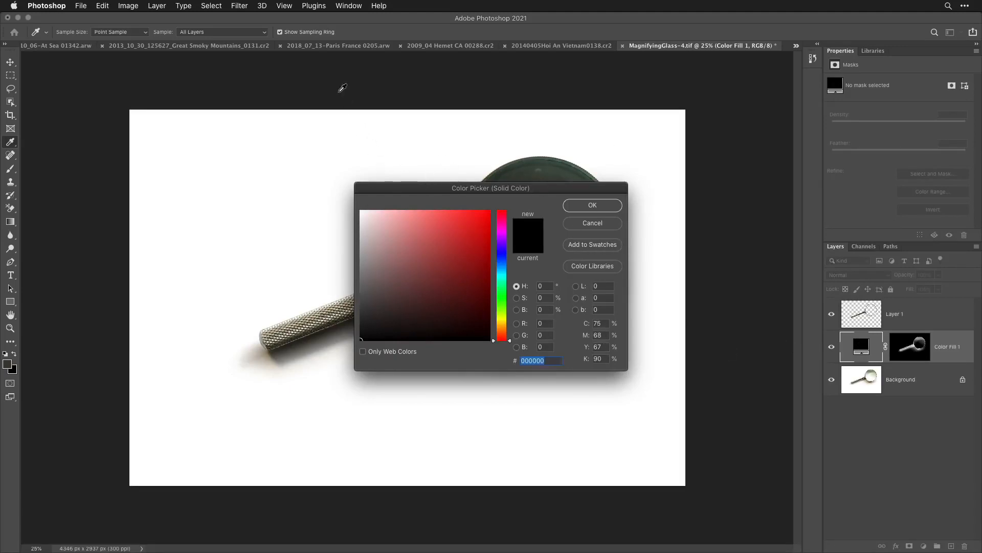
click(349, 5)
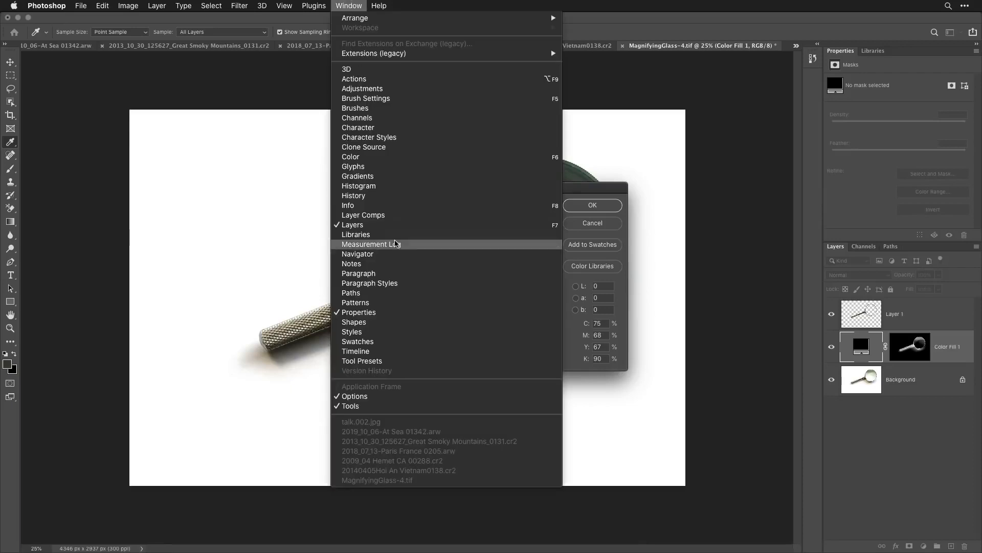
click(358, 341)
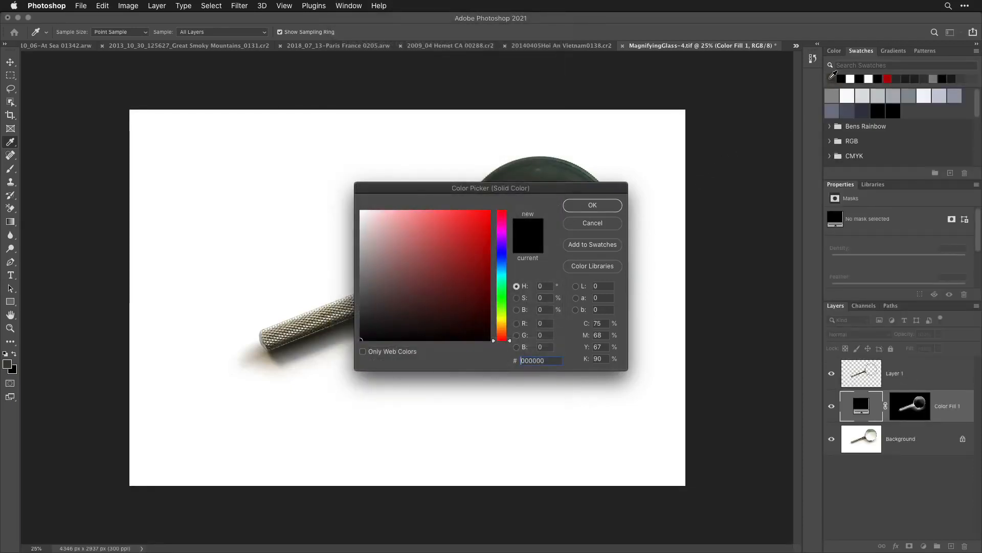
click(834, 78)
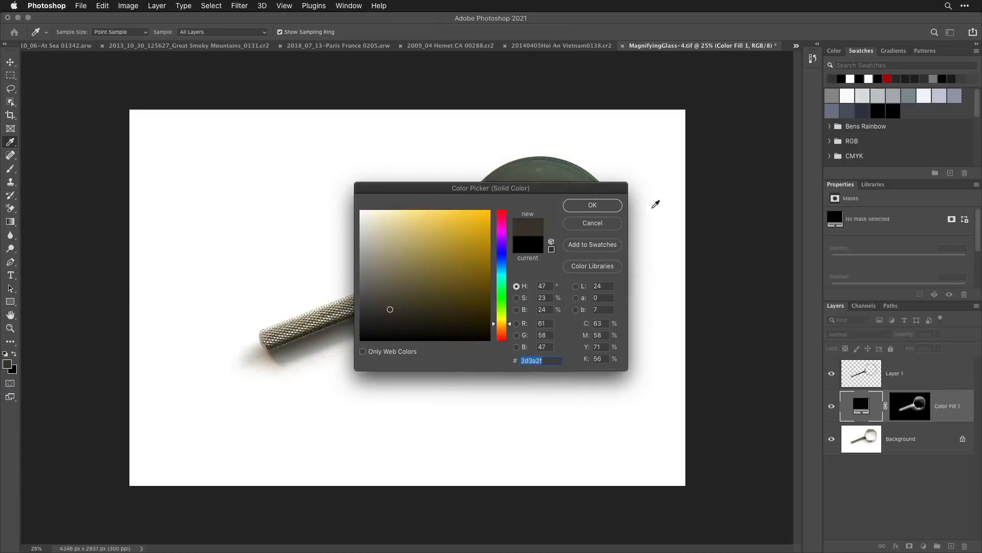
click(610, 205)
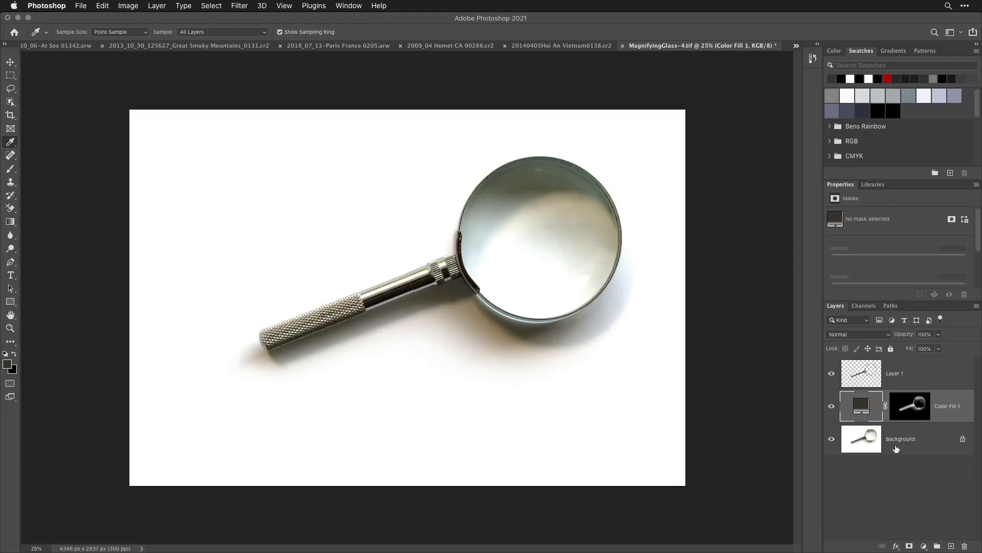
drag(894, 443, 964, 546)
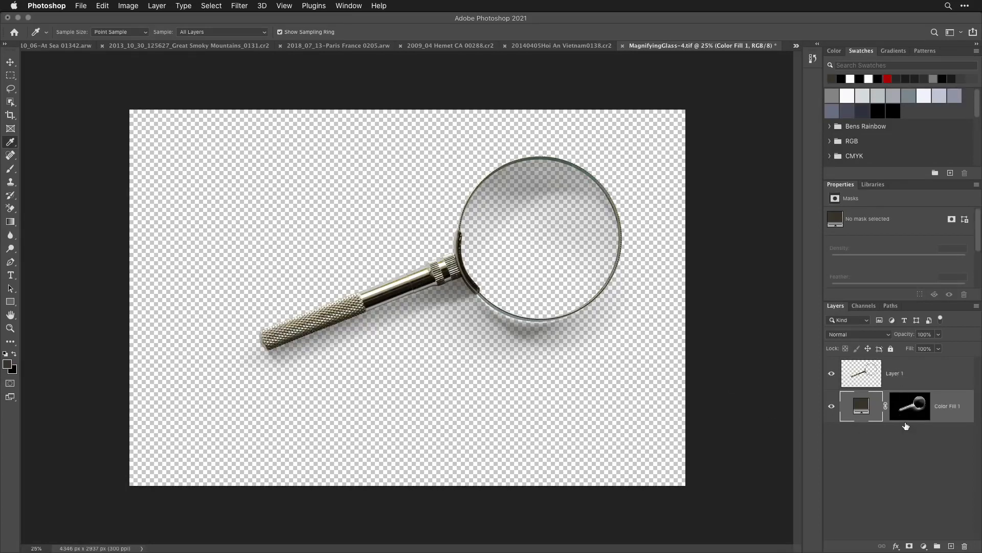
- Copy Layer 1 and Color Fill 1 into 20140405Hoi An Vietnam0138.cr2, suppressing further profile mismatch warnings, and place the magnifying glass near the image center
click(919, 374)
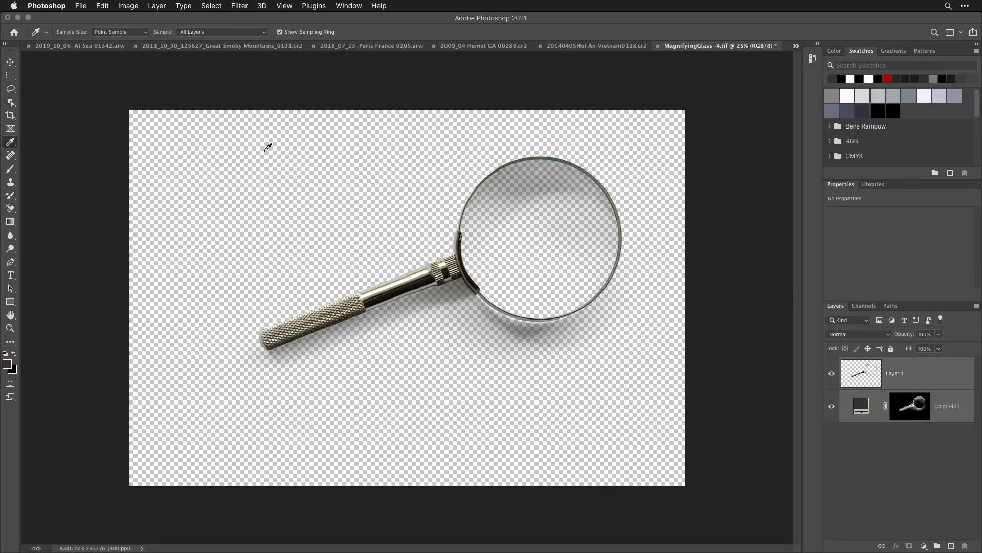
click(10, 61)
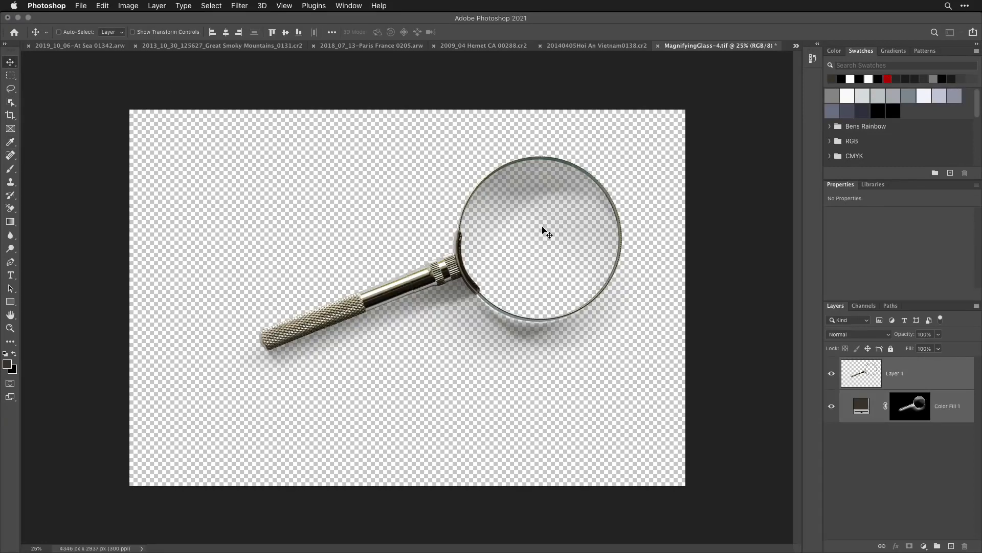
drag(545, 231, 590, 48)
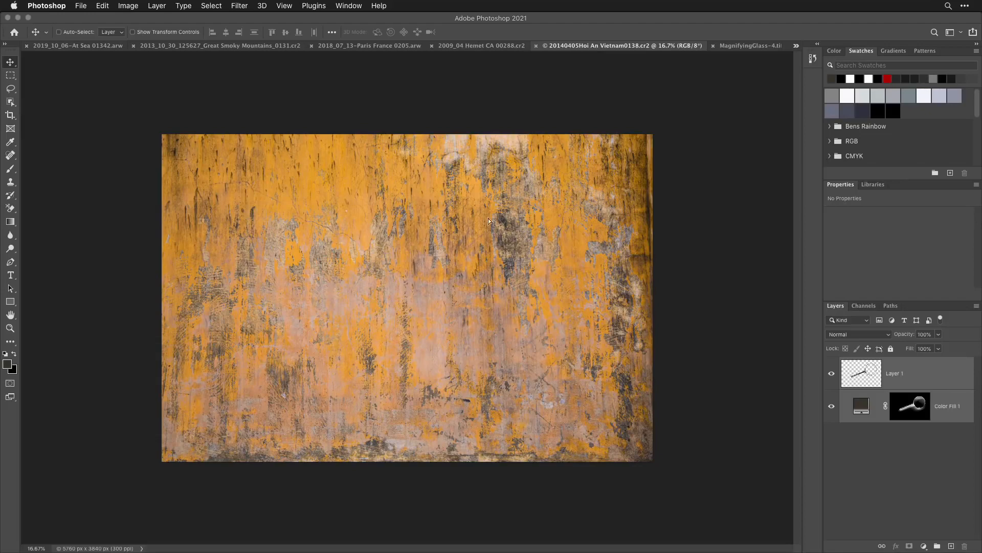
drag(480, 241, 480, 240)
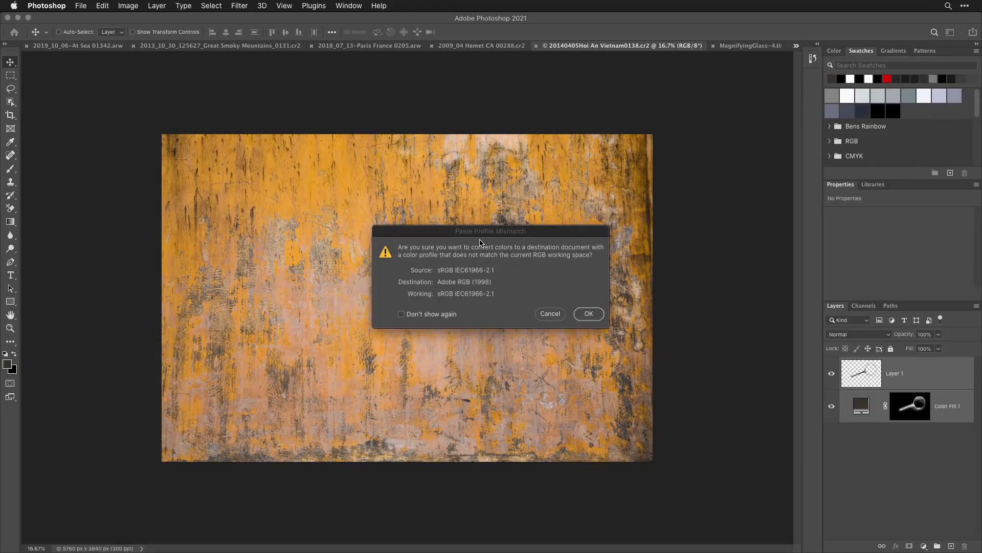
click(438, 315)
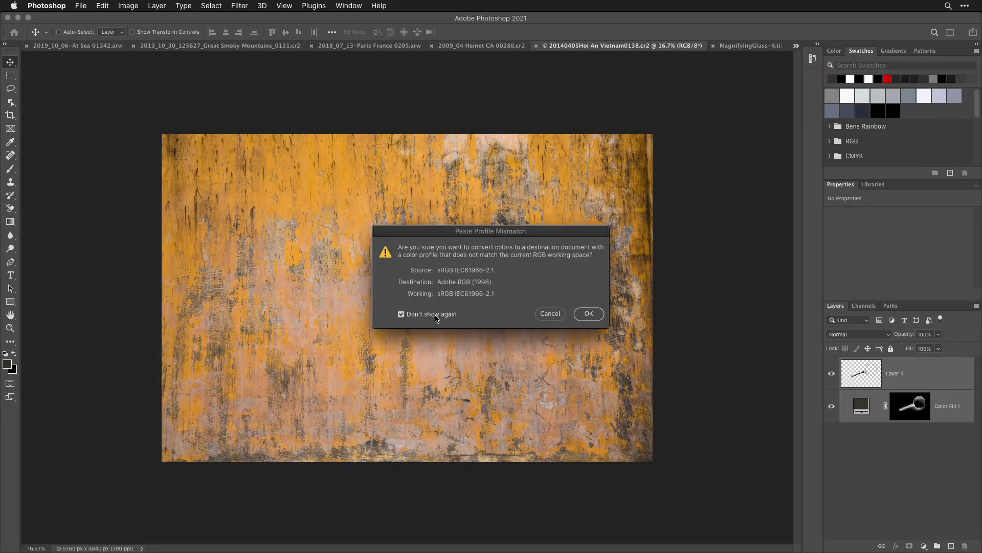
click(590, 314)
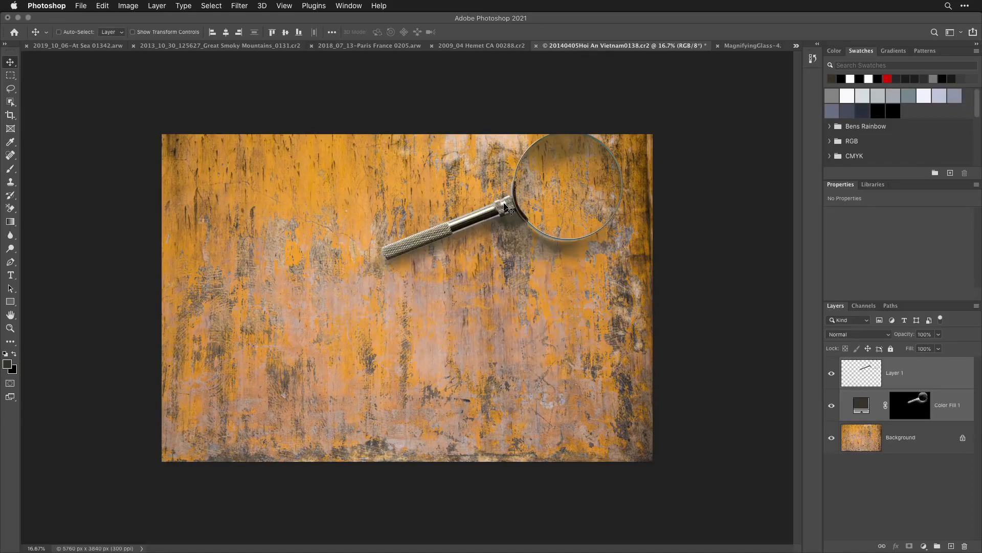
drag(505, 205, 419, 293)
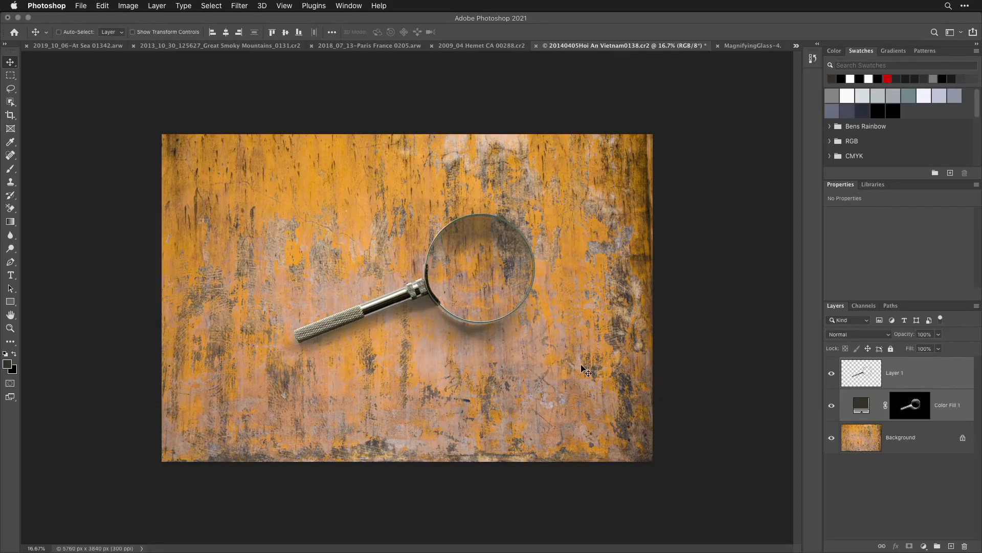
- Toggle the visibility of Color Fill 1 to compare the magnifying glass with and without its shadow and glass shading
click(920, 483)
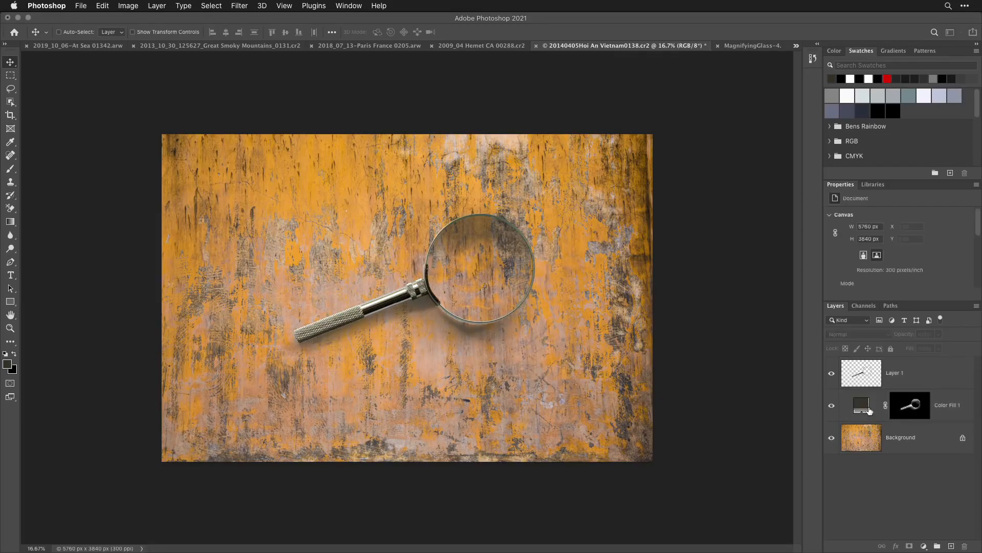
click(831, 407)
click(831, 407)
click(831, 406)
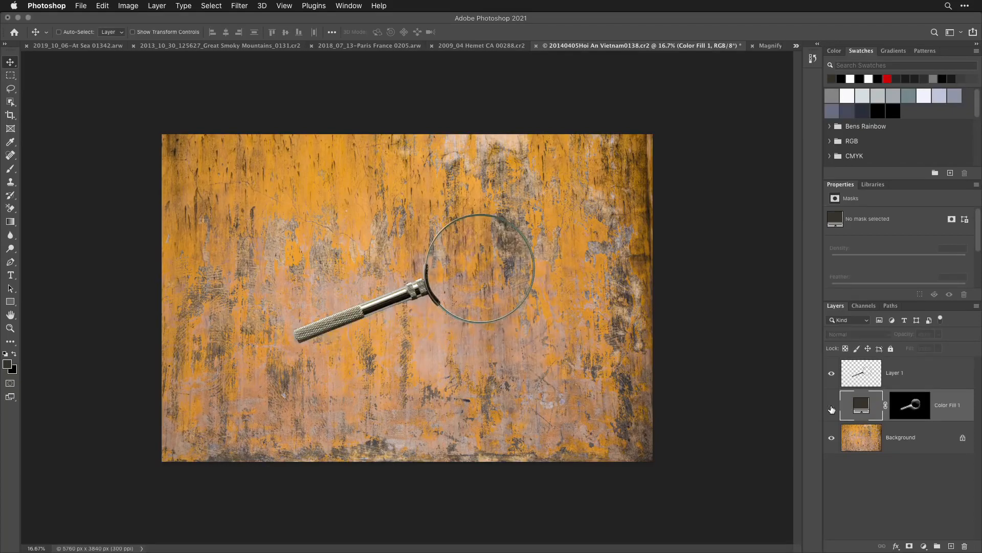
click(832, 407)
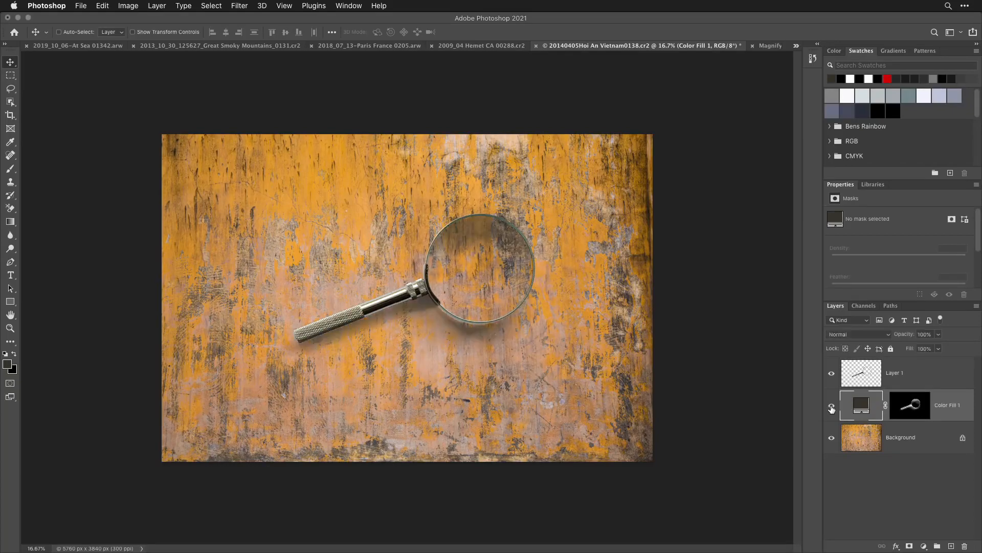
- Set the blending mode of Color Fill 1 to Multiply, comparing it with Normal by undoing and redoing the change
click(868, 334)
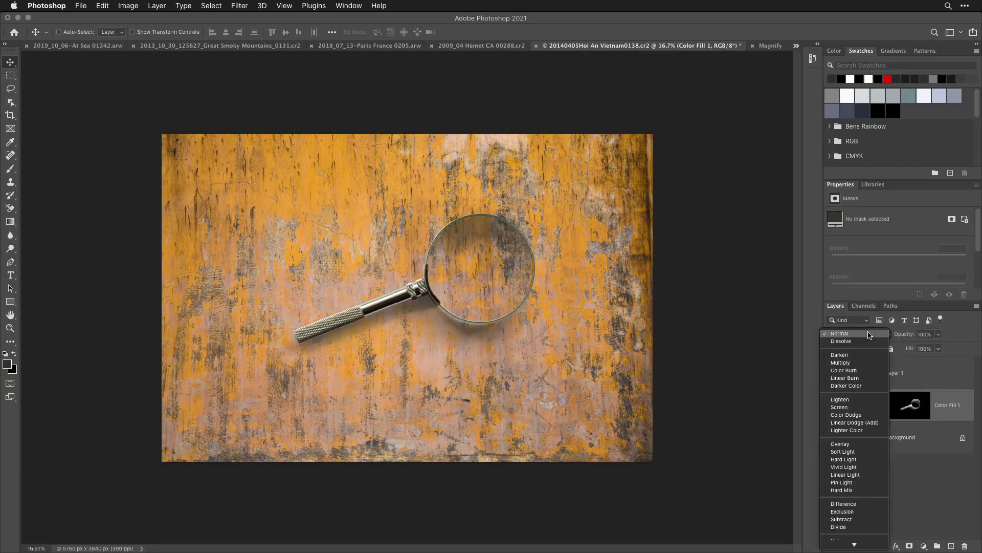
click(854, 363)
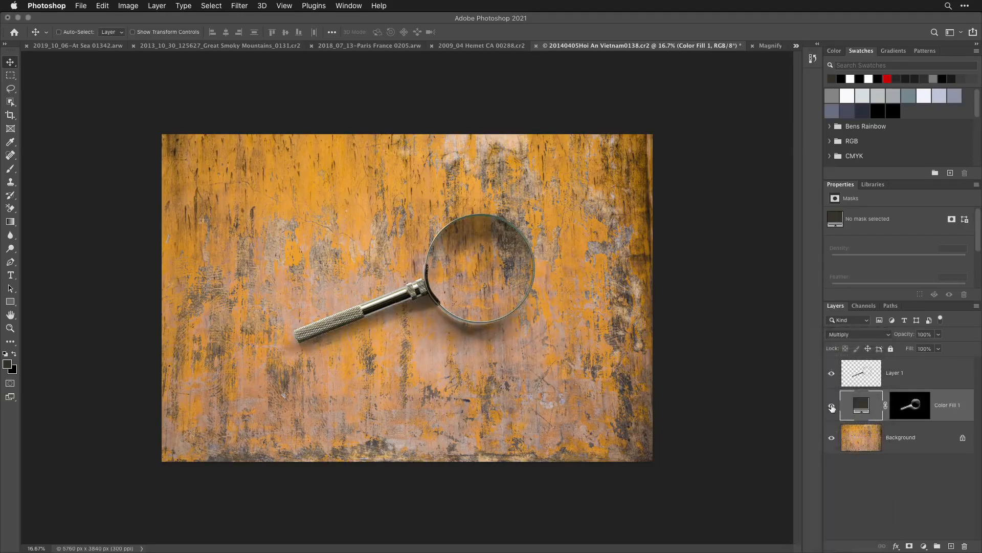
key(super+z)
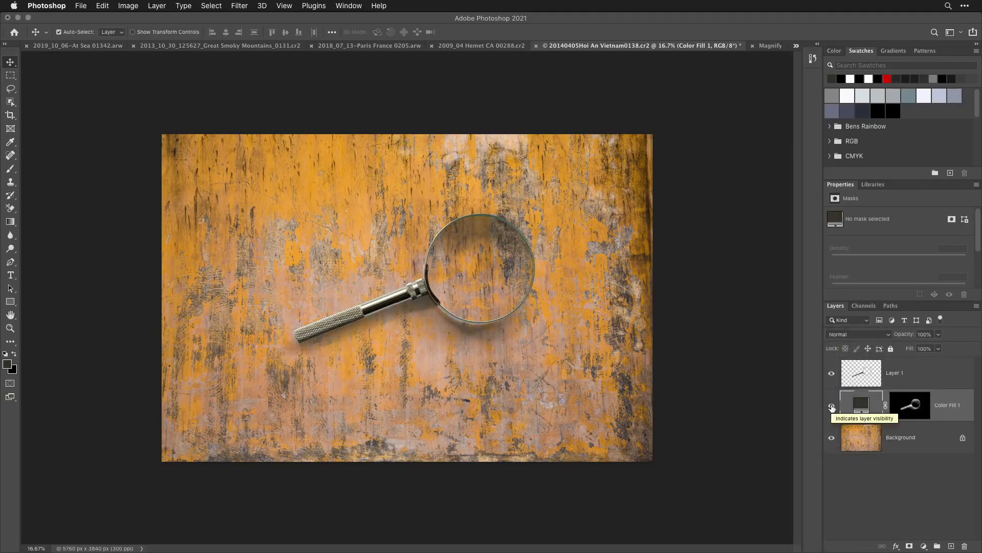
key(super+shift+z)
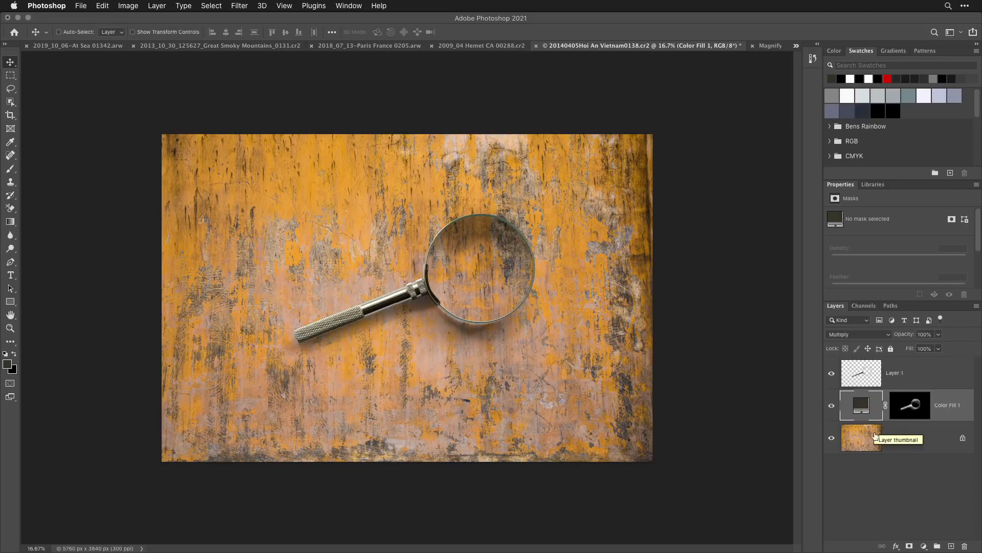
- Hide the Background layer and add a new empty layer between Color Fill 1 and Background
click(831, 438)
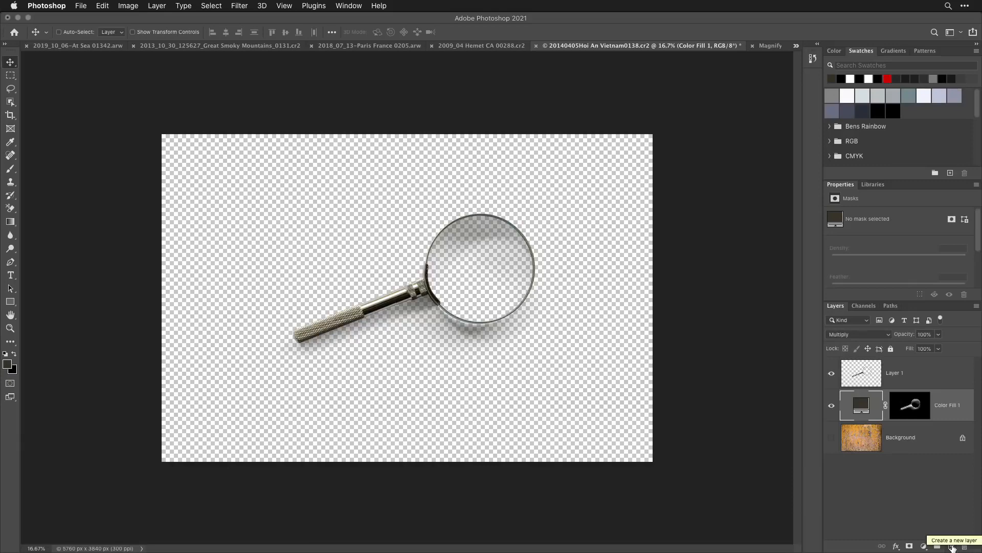
click(953, 548)
drag(900, 408, 916, 449)
- Merge Layer 1, Color Fill 1 and the empty Layer 2 into one layer
super+click(906, 377)
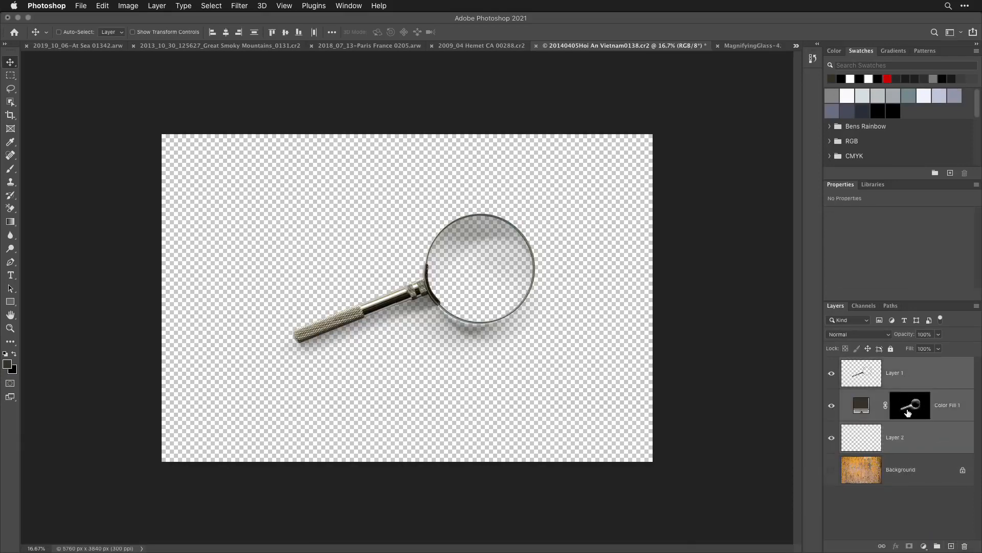
click(154, 6)
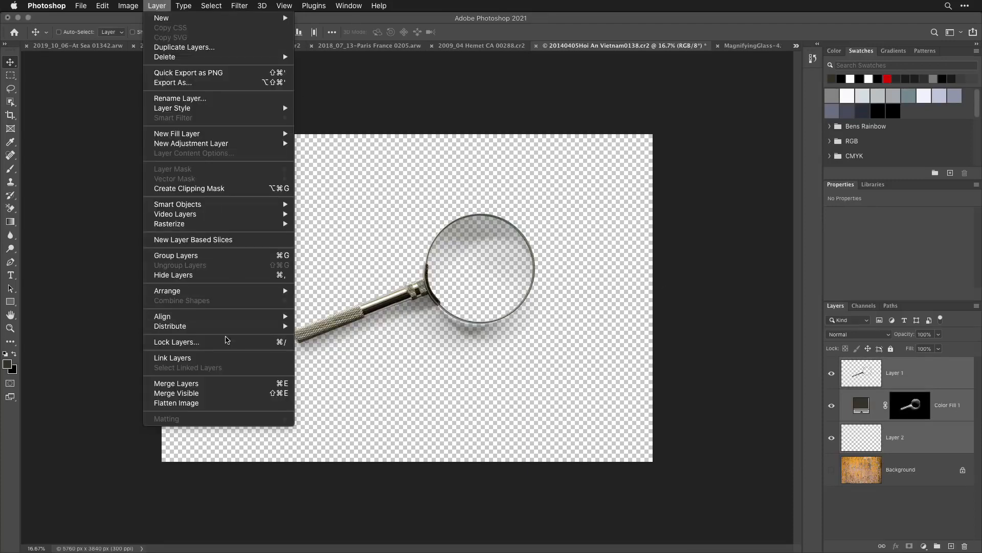
click(219, 384)
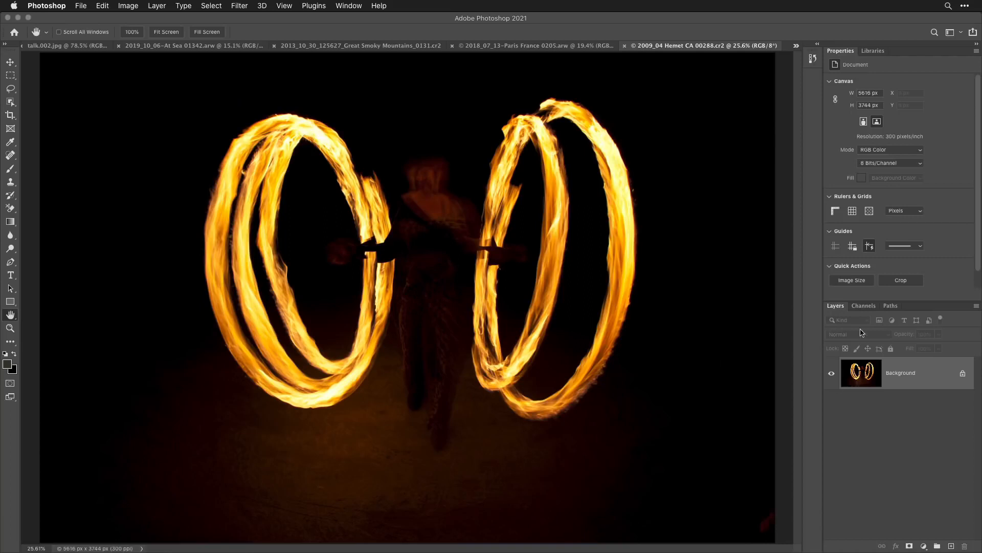
- Compare the Red, Green and Blue channels of the fire-spinning photo for contrast between the flames and the background
click(864, 306)
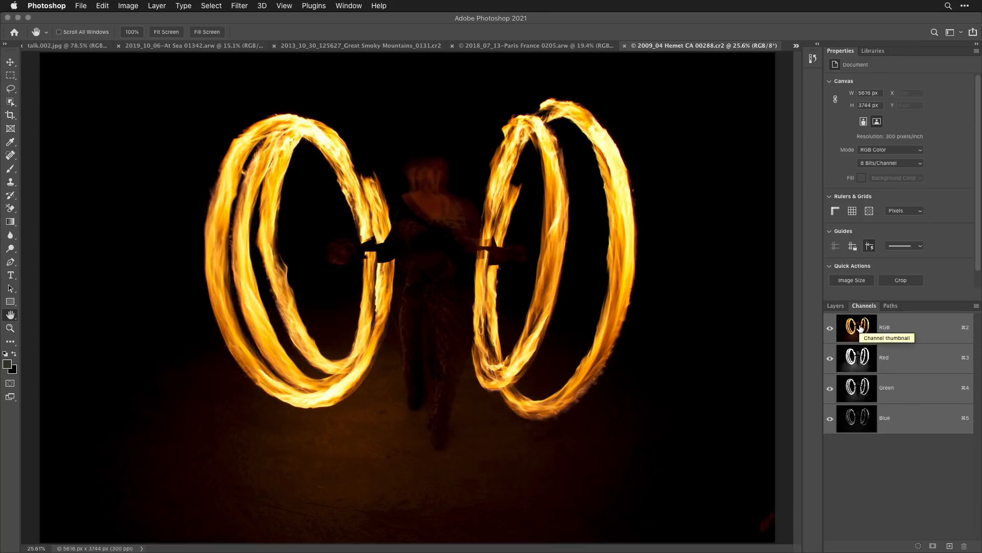
click(855, 362)
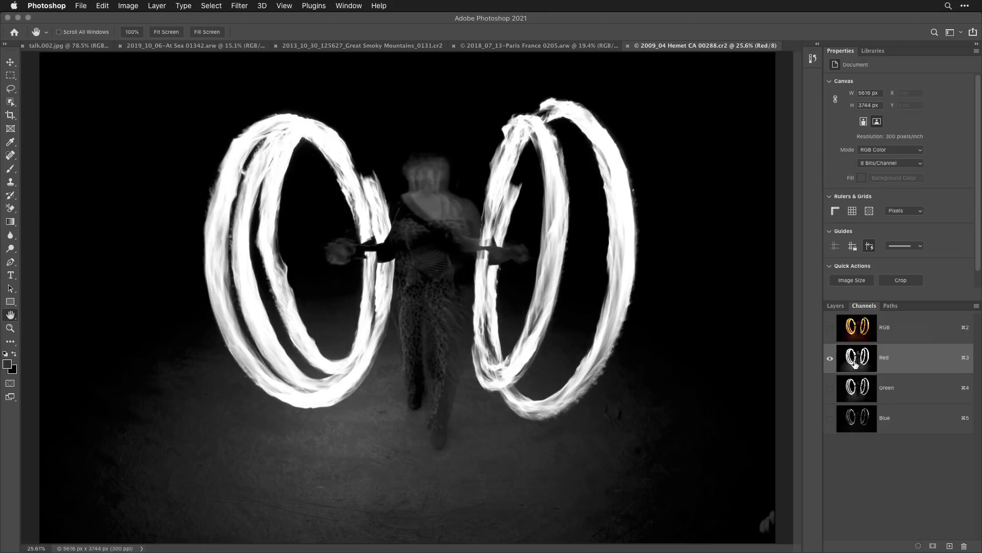
click(857, 389)
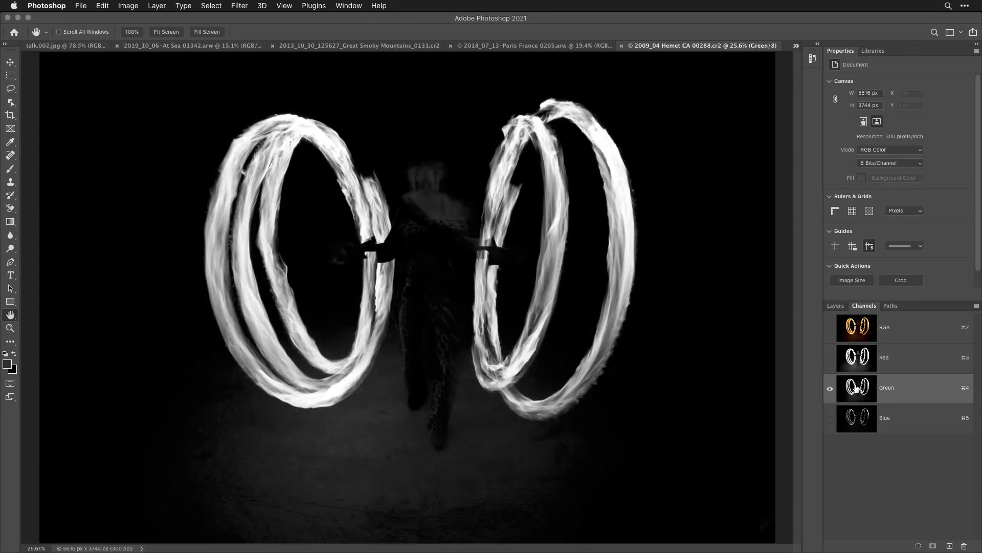
click(858, 419)
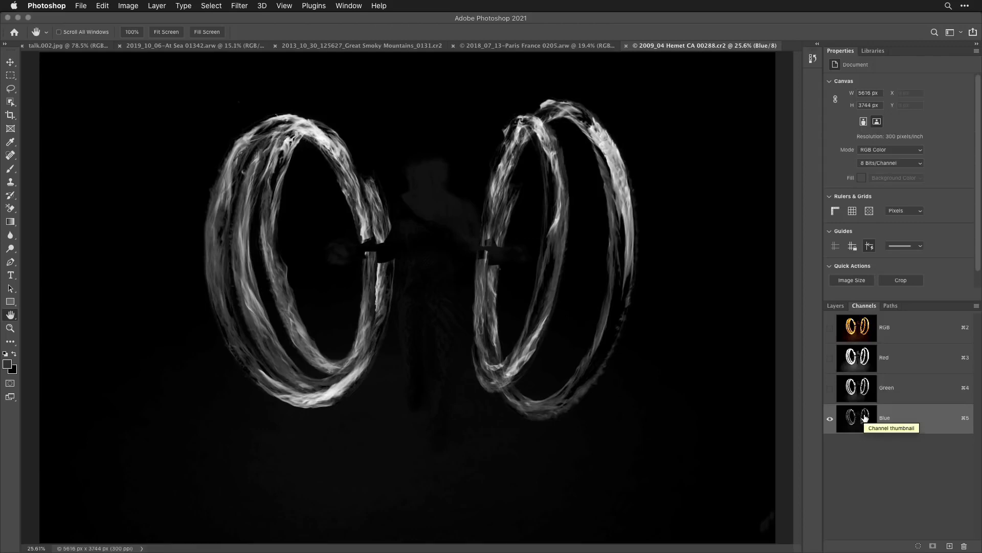
click(858, 388)
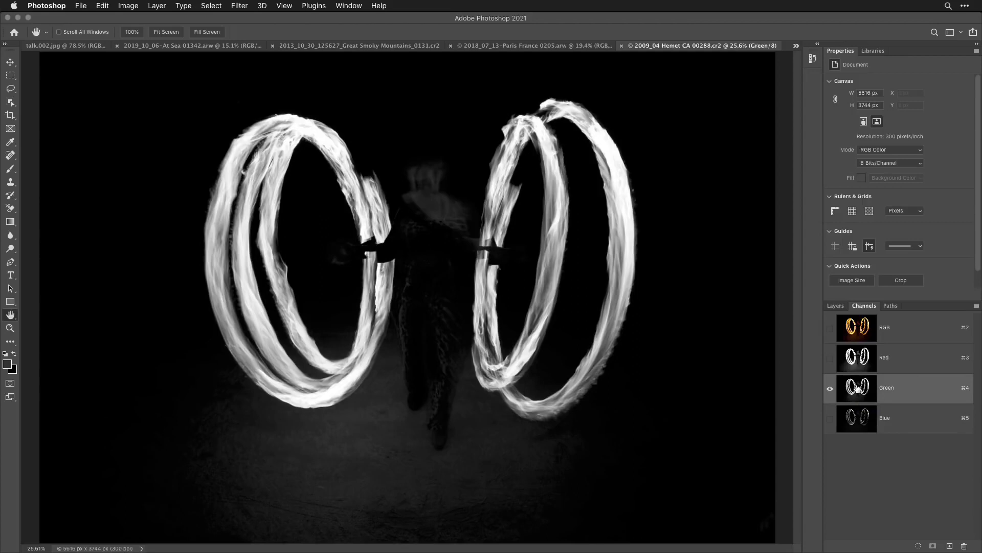
click(857, 359)
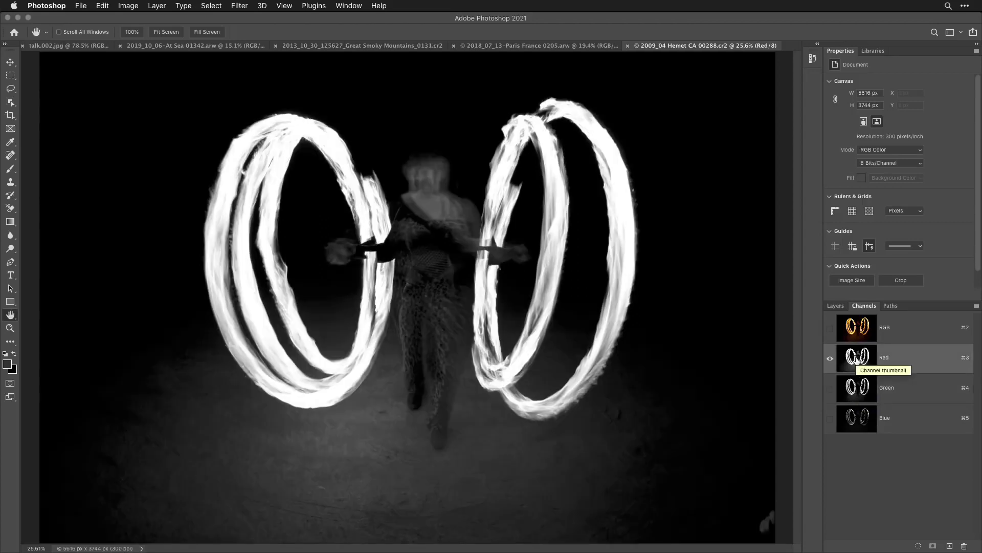
- Load the Green channel as a selection, restore the RGB composite, and add a layer mask from that selection
click(858, 391)
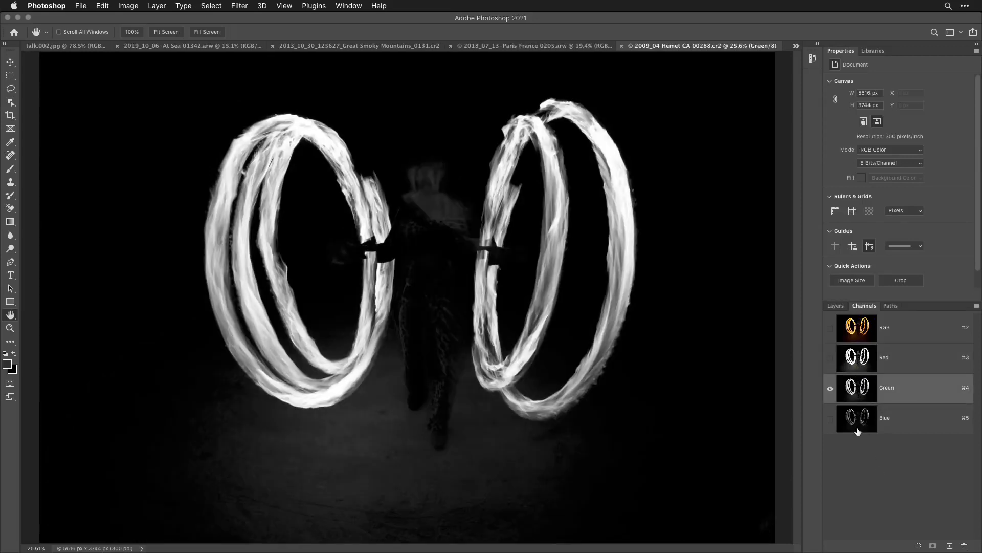
super+click(853, 390)
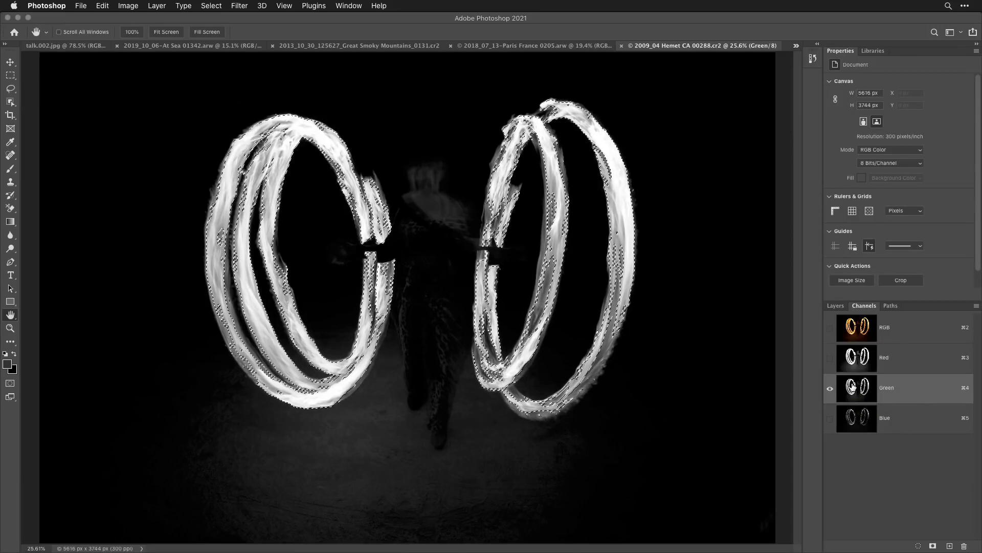
click(858, 330)
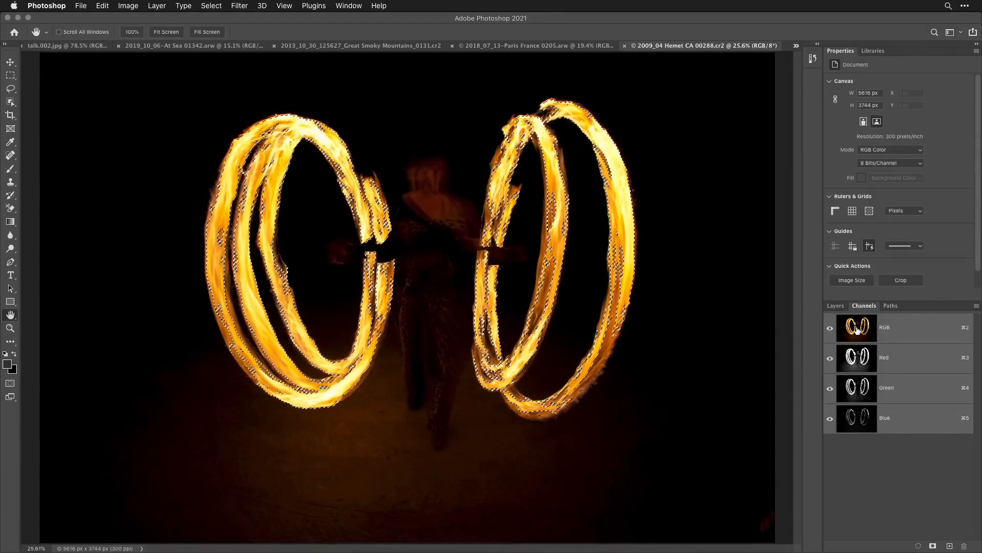
click(840, 307)
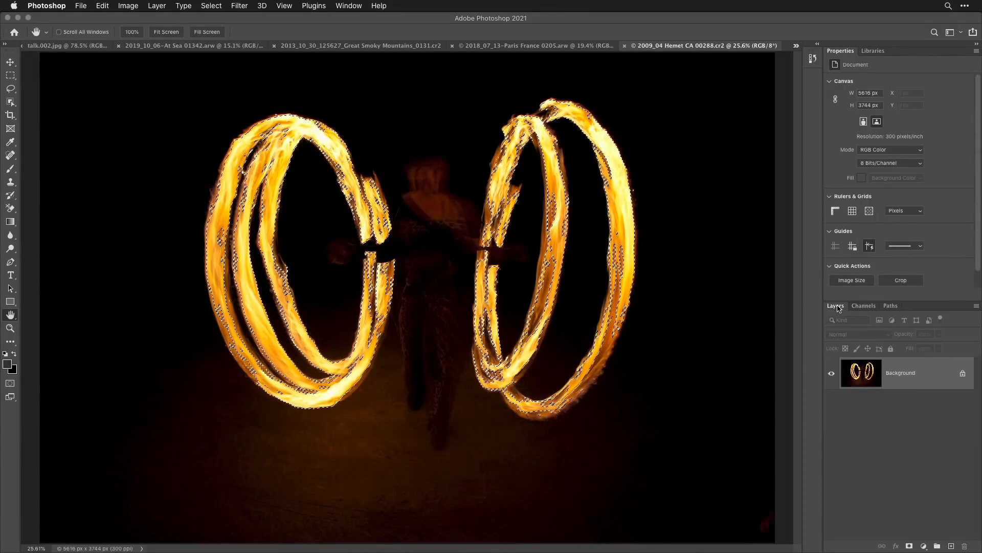
click(910, 546)
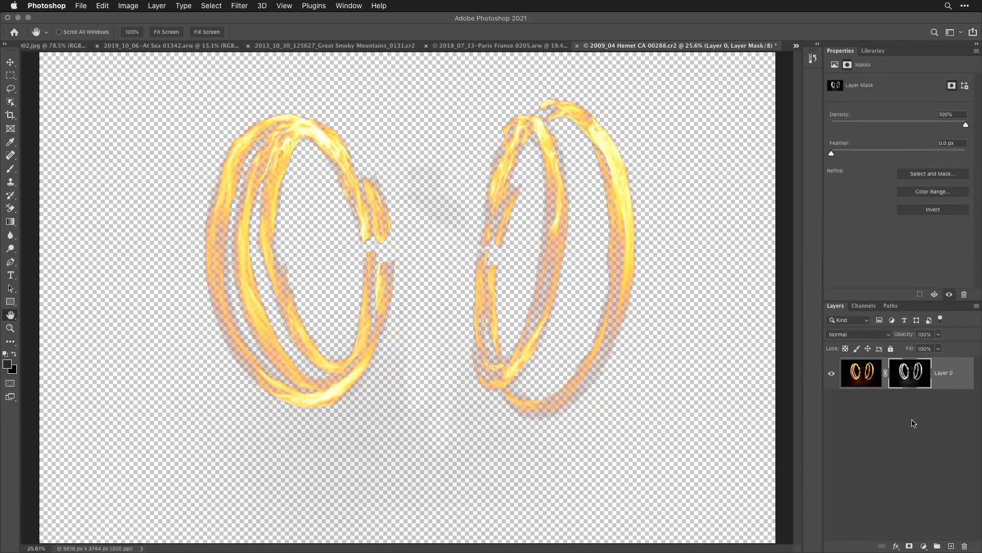
- Apply Levels to the flame layer's mask, sampling the gray floor as black and raising the black input level to 38
alt+click(910, 372)
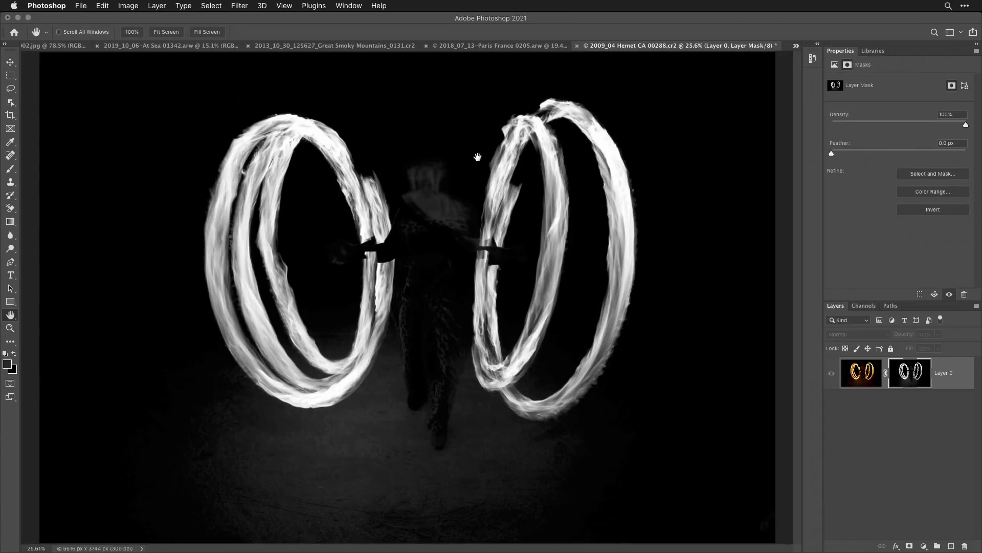
click(132, 6)
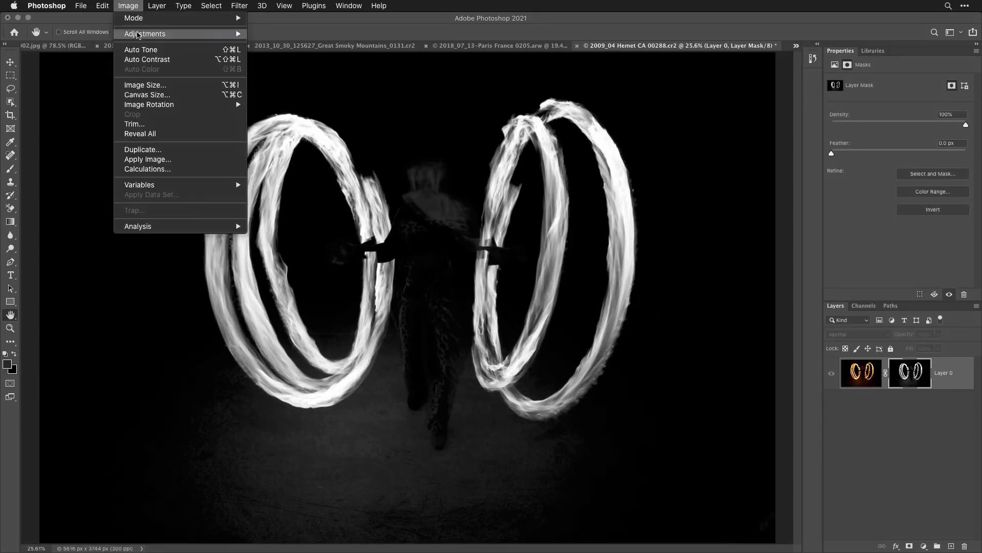
mouse_move(185, 34)
click(287, 47)
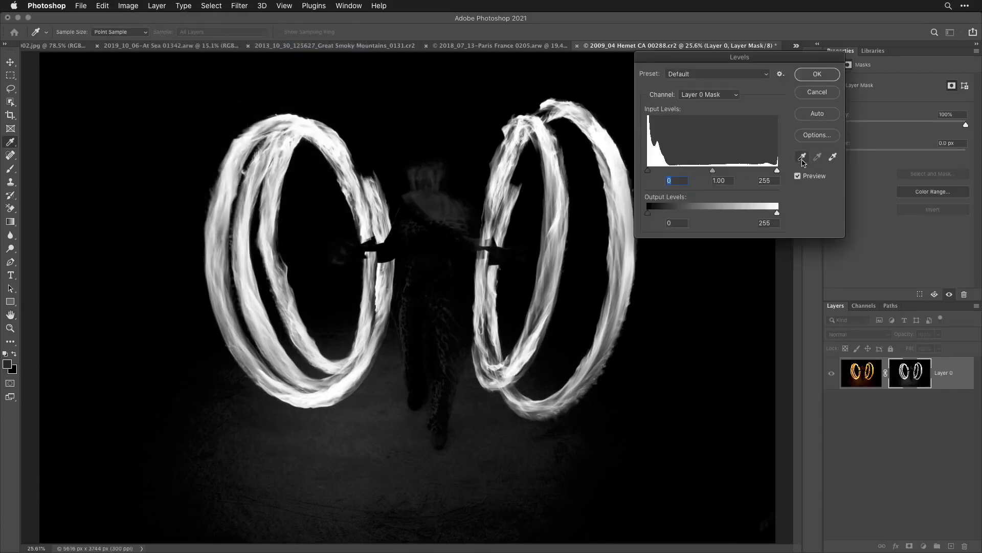
click(802, 160)
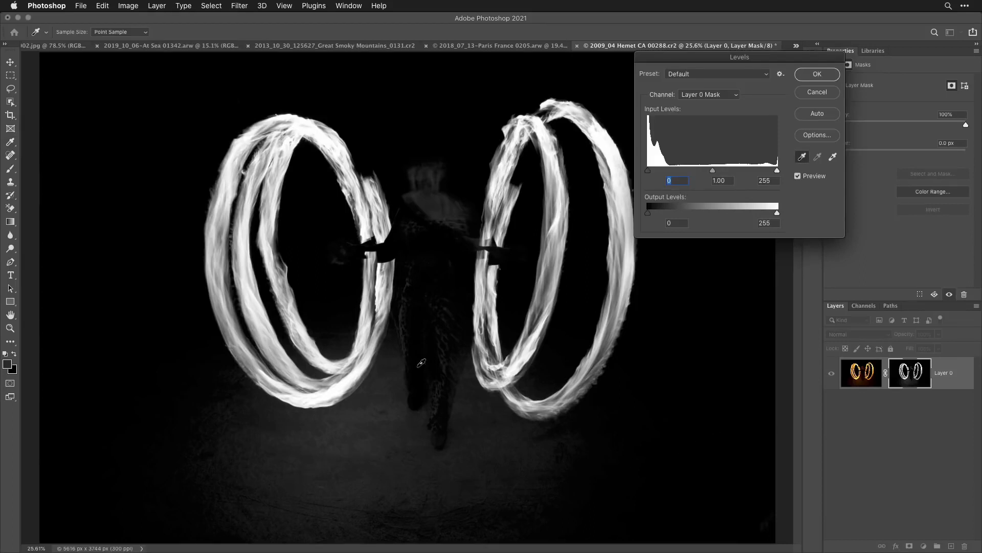
click(395, 408)
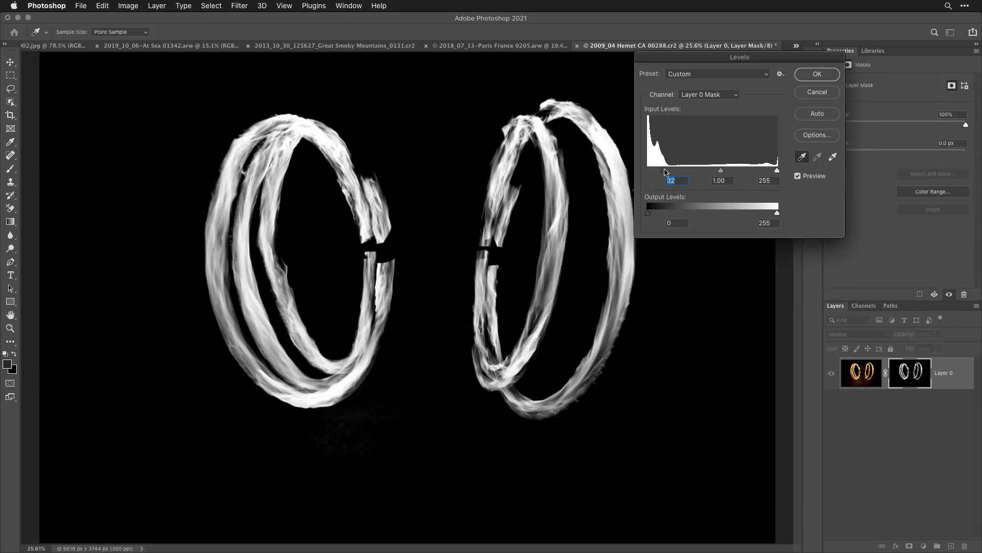
mouse_move(650, 170)
mouse_down()
mouse_move(659, 170)
mouse_move(642, 170)
mouse_move(668, 173)
mouse_up()
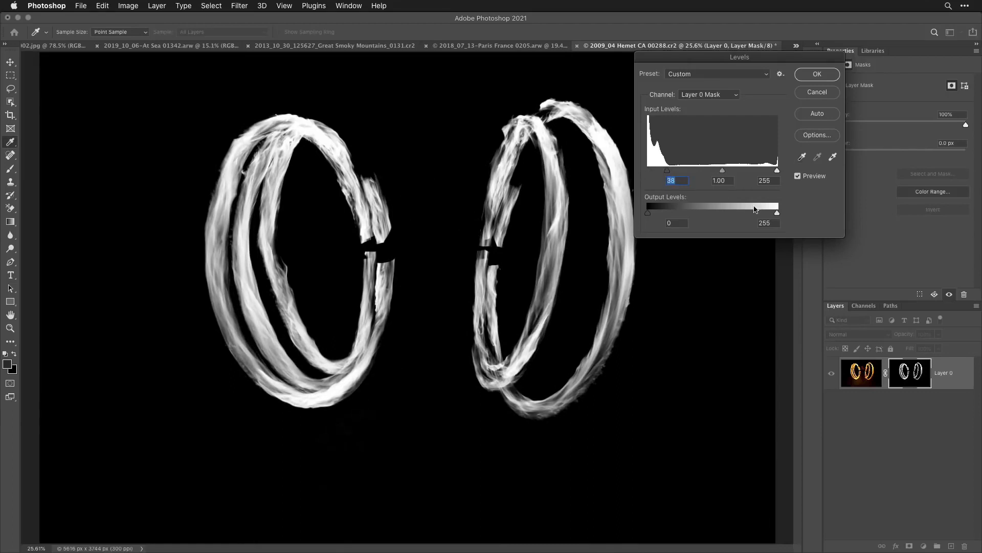
click(817, 75)
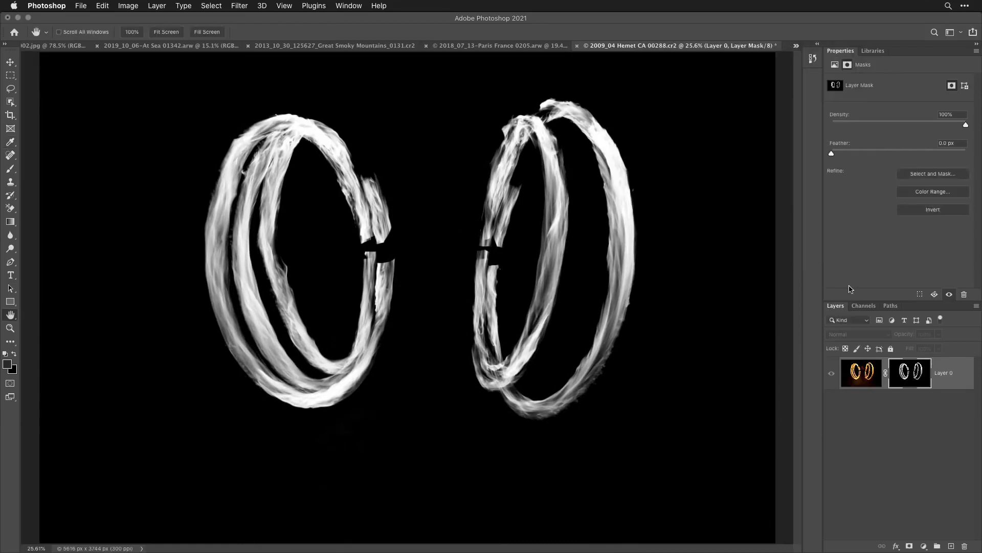
alt+click(909, 373)
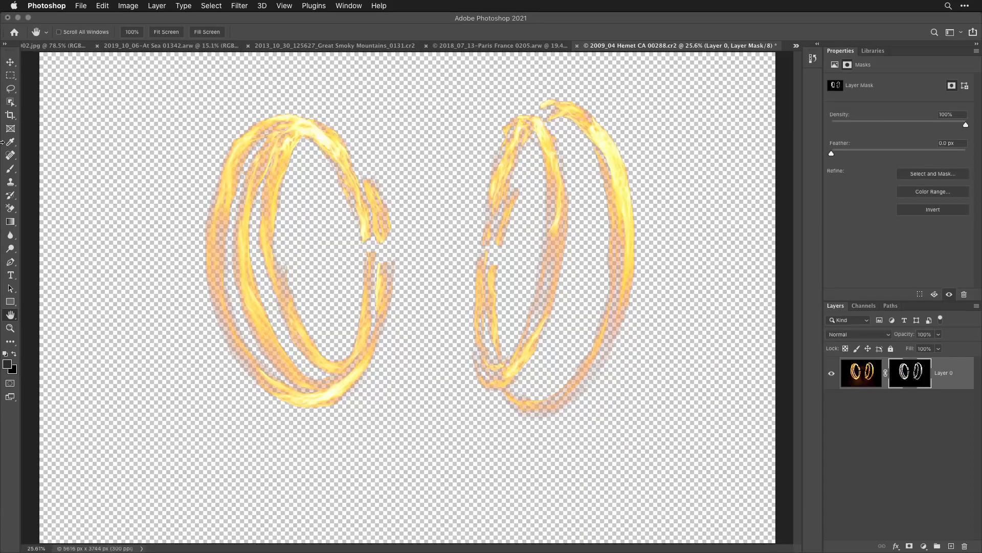
- Copy the masked flames into 2018_07_13-Paris France 0205.arw and position them over the woman on the street
click(12, 63)
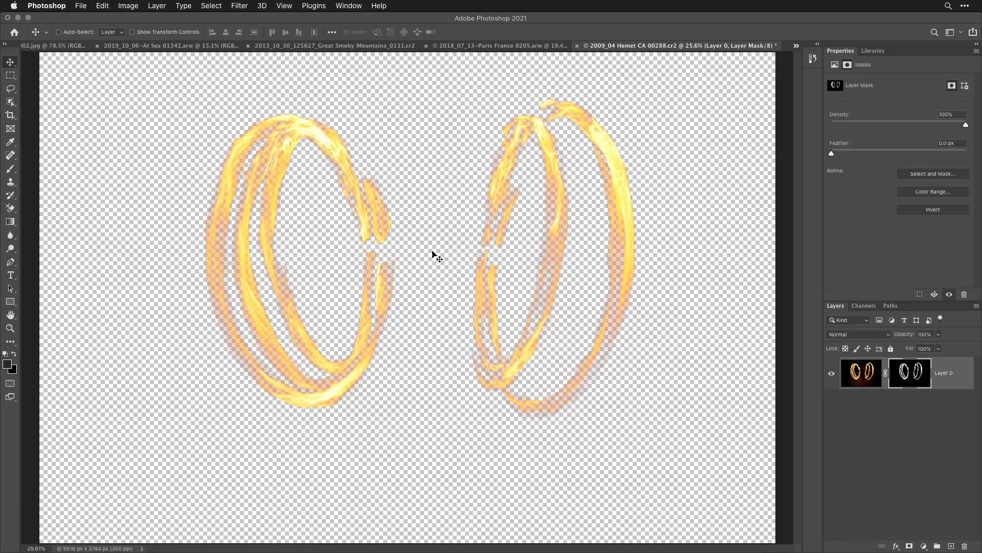
drag(448, 246, 489, 68)
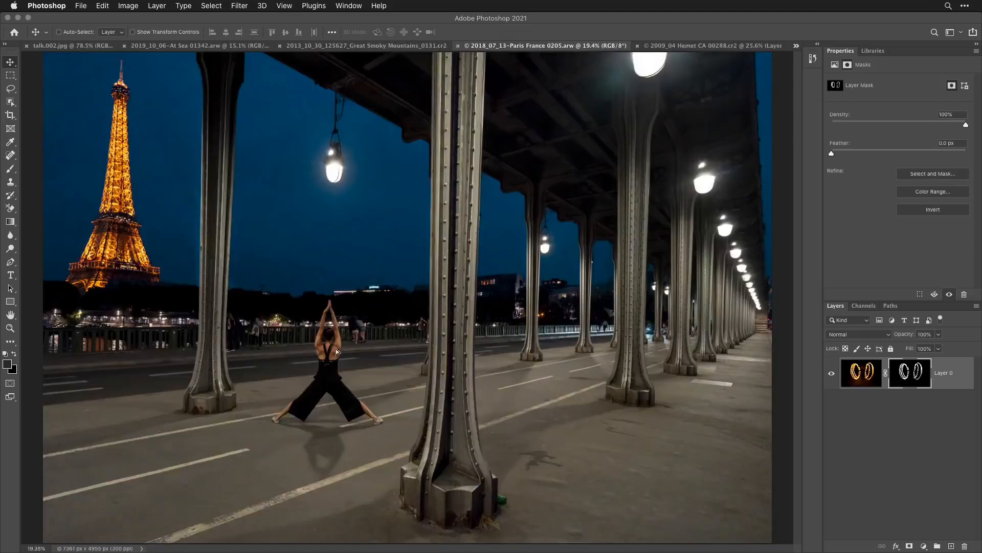
drag(337, 351, 338, 353)
drag(430, 296, 385, 332)
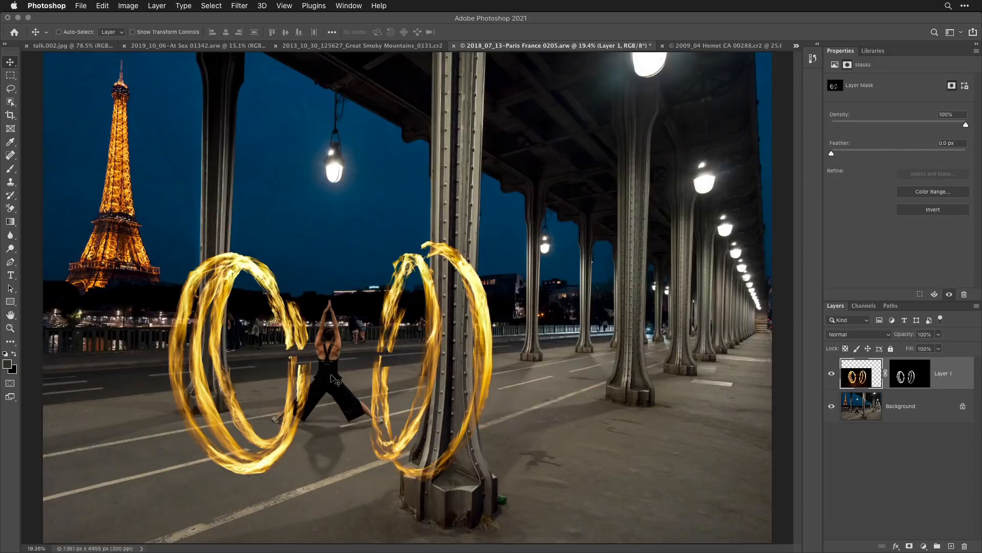
drag(334, 377, 361, 386)
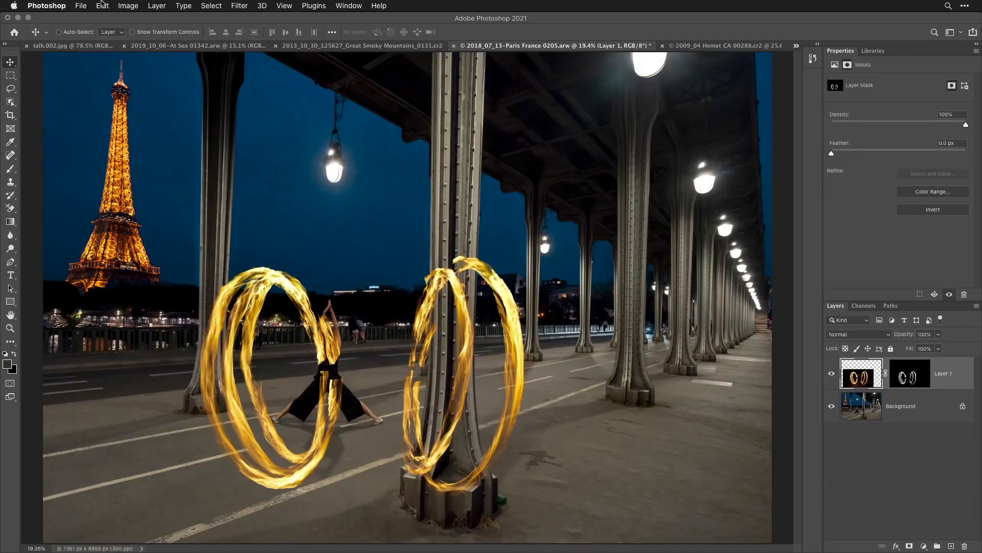
- Scale the flame layer down to about 60% with Free Transform and align the left ring with the woman's body
click(102, 5)
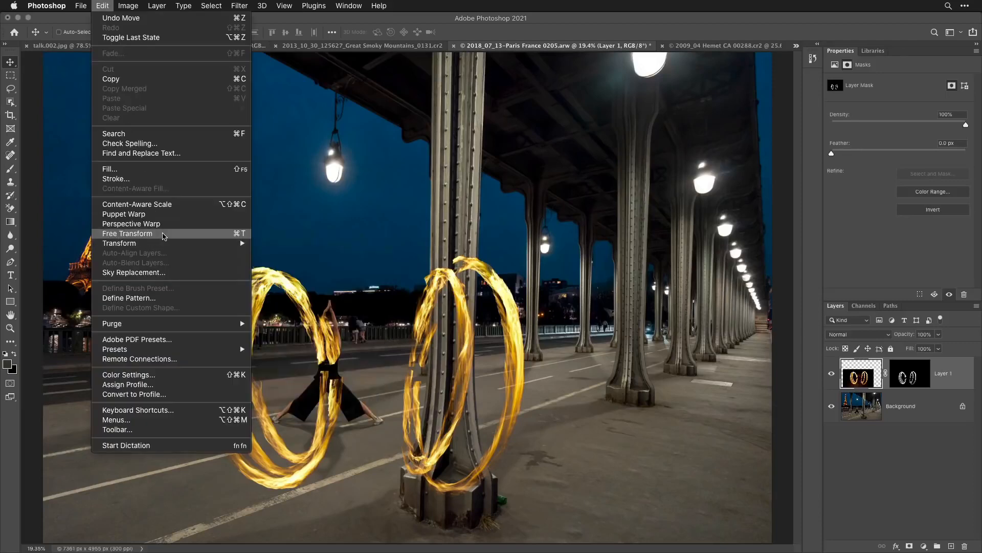
click(164, 236)
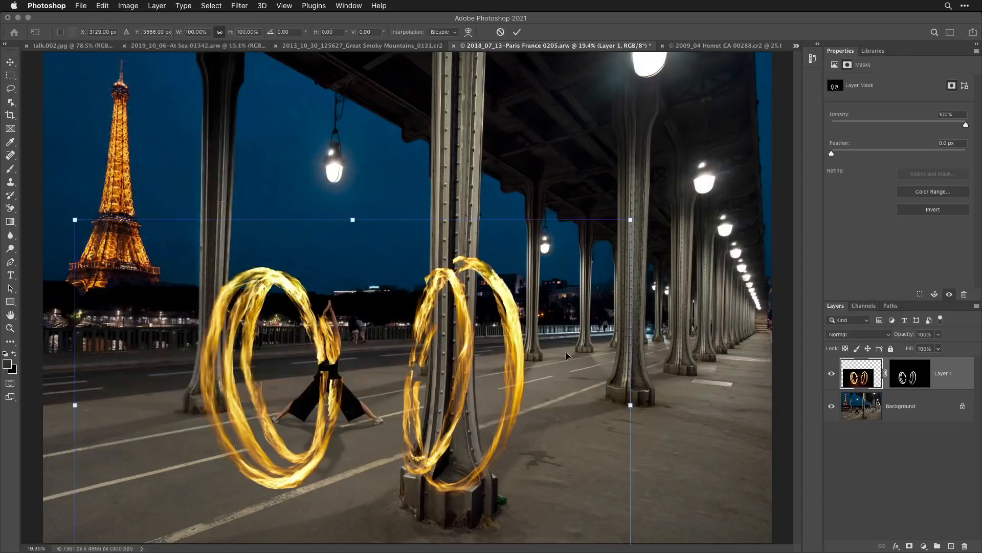
drag(630, 220, 467, 329)
drag(271, 453, 344, 370)
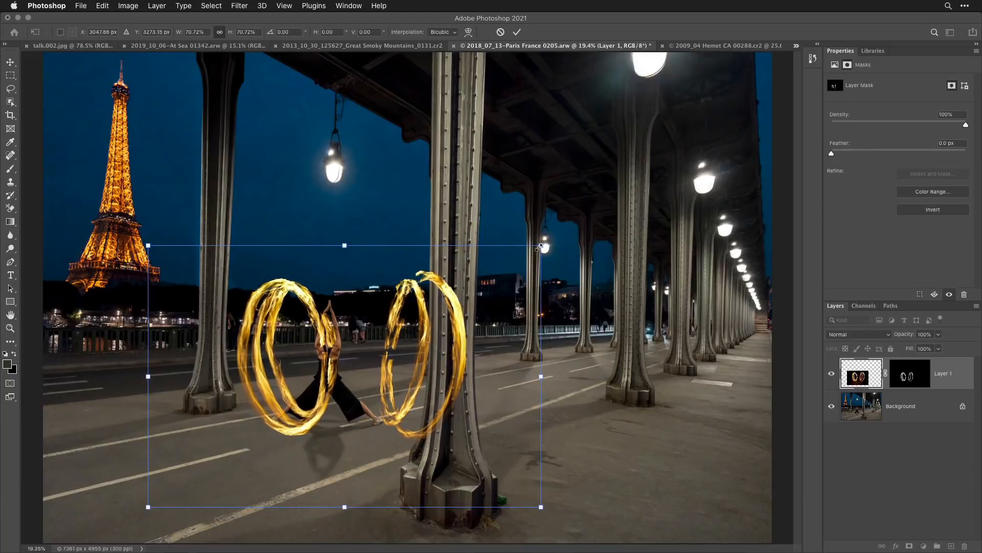
drag(539, 247, 478, 287)
drag(271, 385, 302, 368)
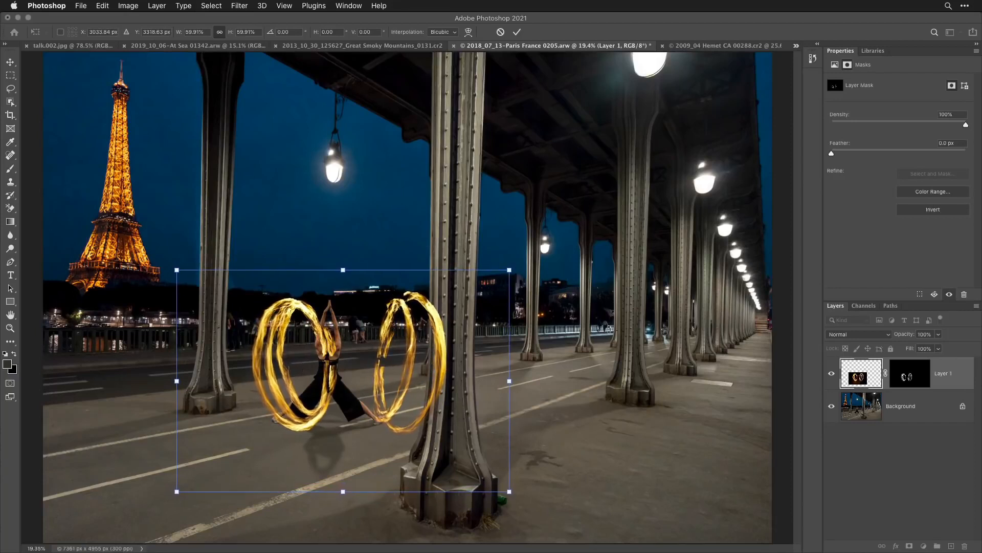
key(Return)
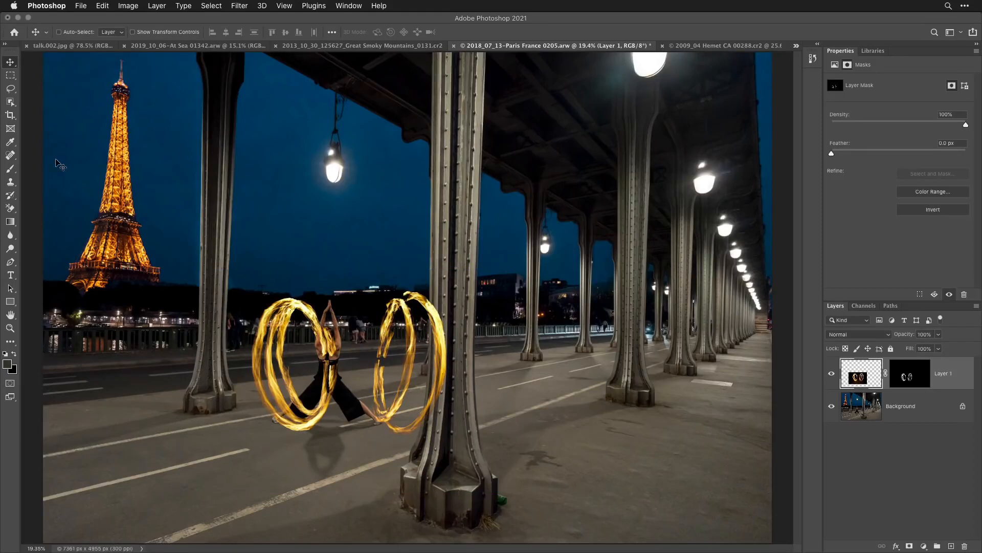
- Select a rectangle around the right flame ring and move it to its own layer with Layer Via Cut
click(10, 75)
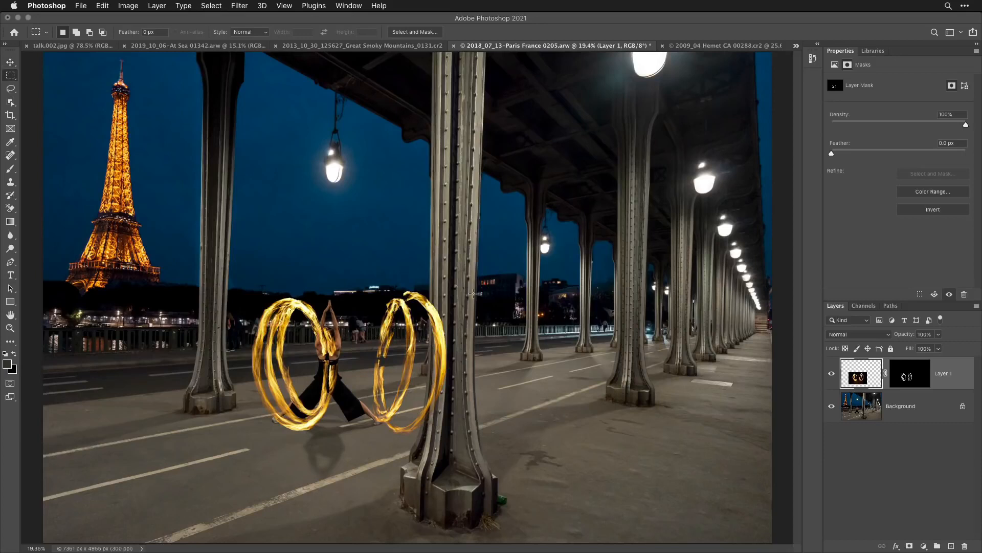
drag(486, 263, 351, 468)
click(155, 5)
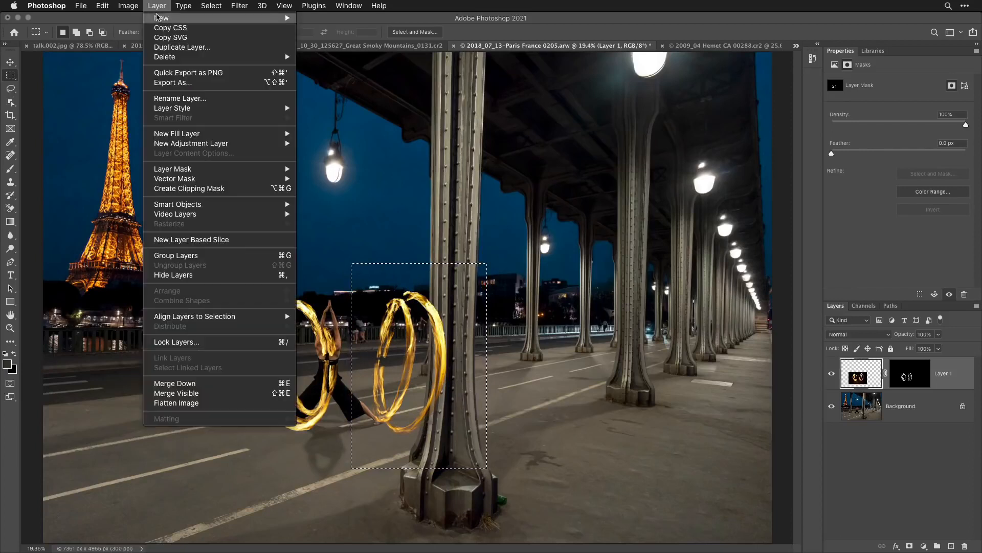
mouse_move(160, 21)
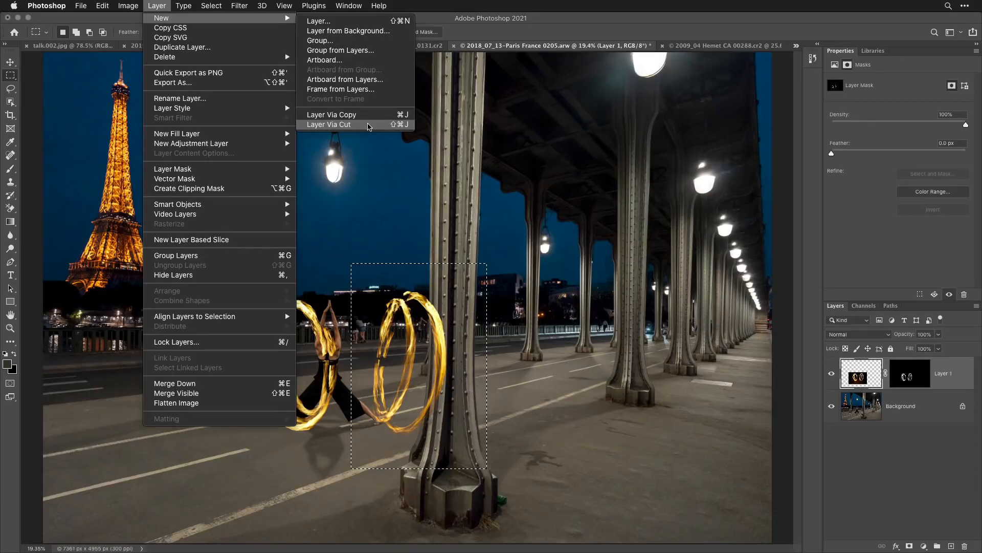
click(369, 126)
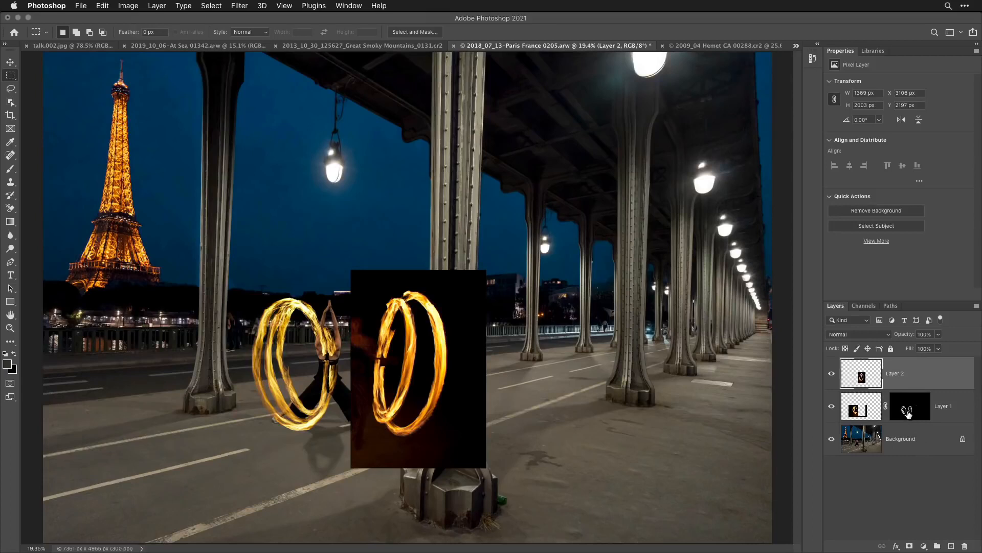
- Move the flame mask onto Layer 2, copy it back to Layer 1, and shift the right ring against the woman's other side
drag(907, 409, 909, 373)
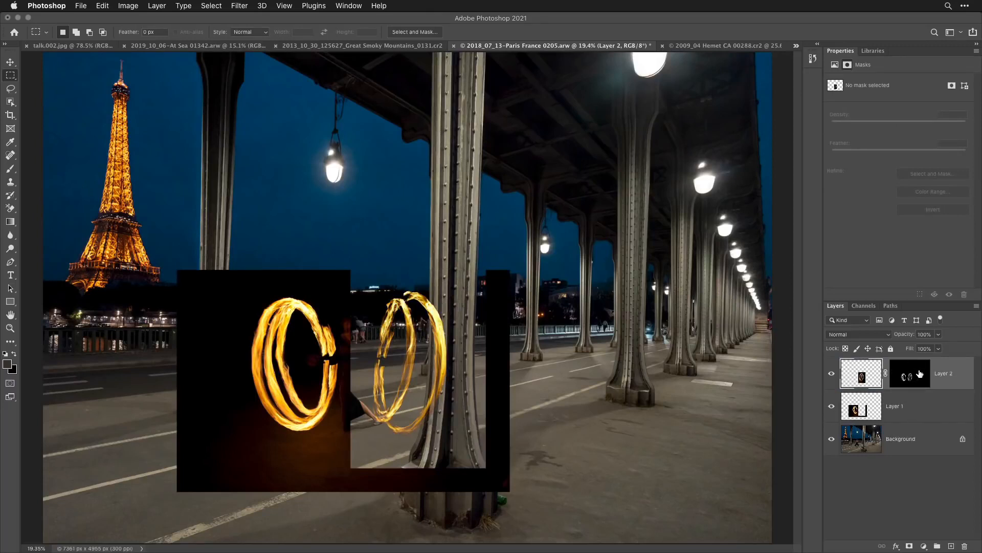
drag(920, 373, 915, 406)
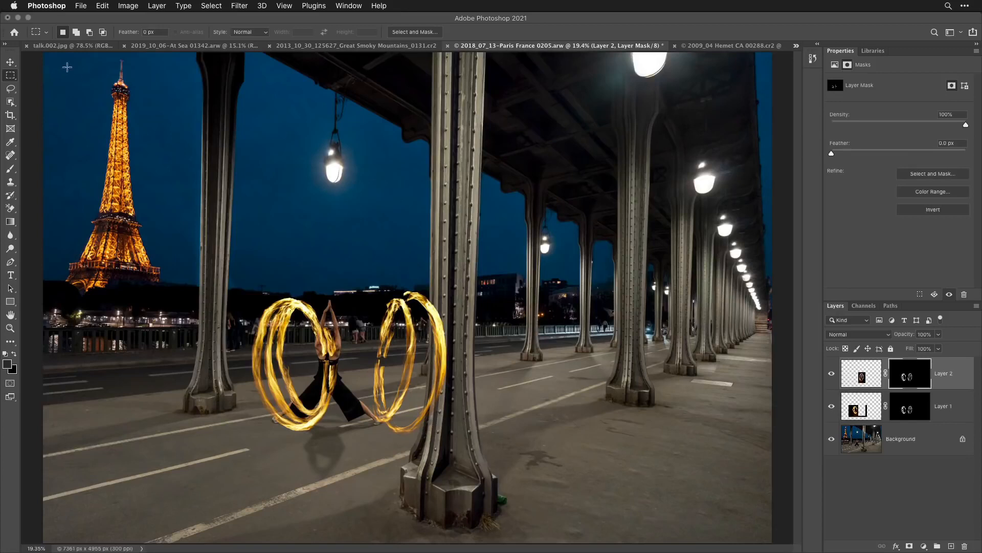
click(10, 62)
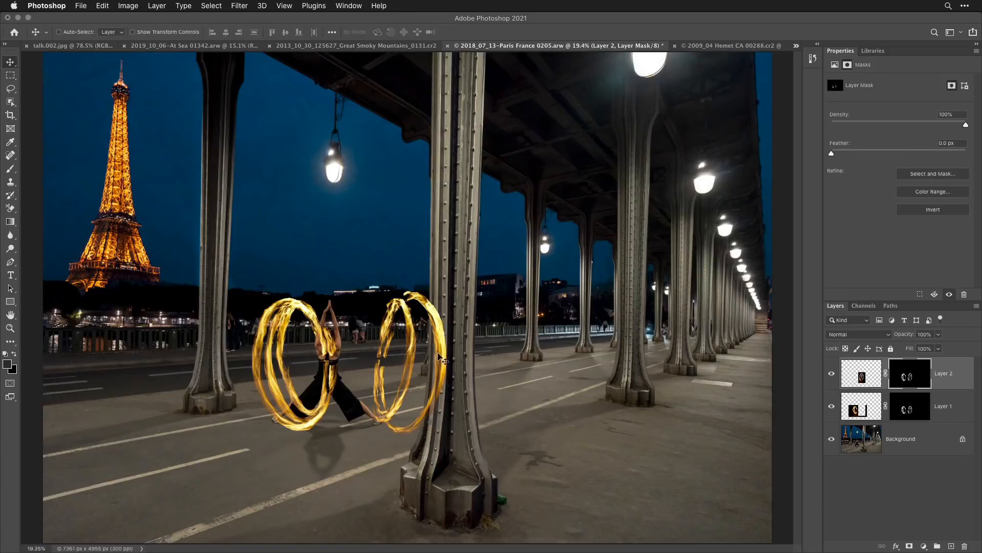
drag(440, 358, 389, 357)
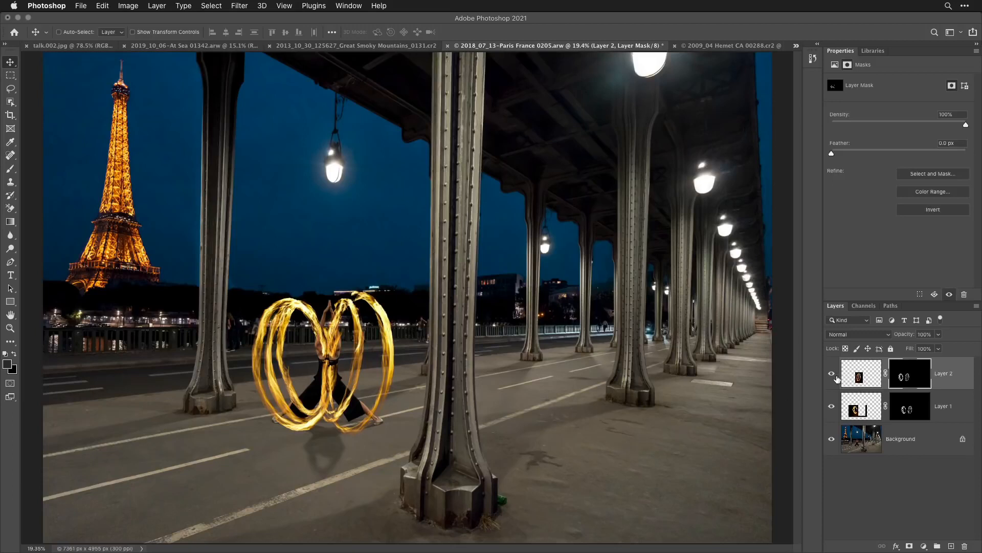
- Hide both flame layers and run Select Subject on the Background layer to select the woman
drag(832, 376, 832, 417)
click(852, 435)
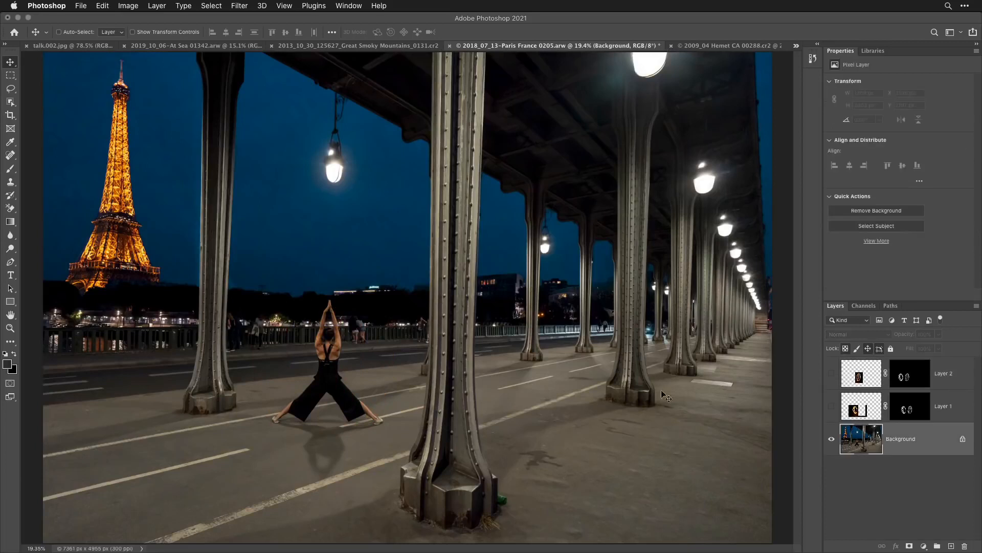
click(210, 6)
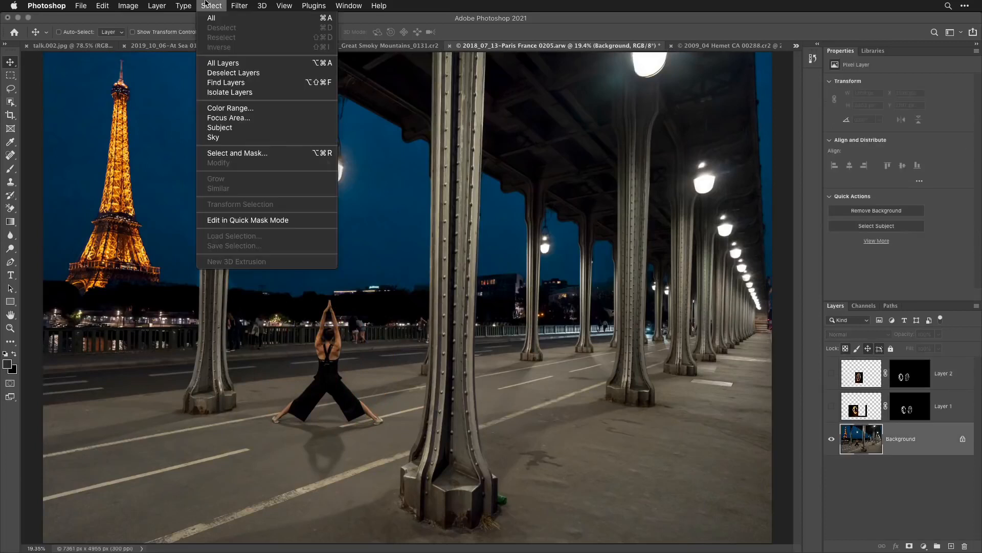
click(223, 129)
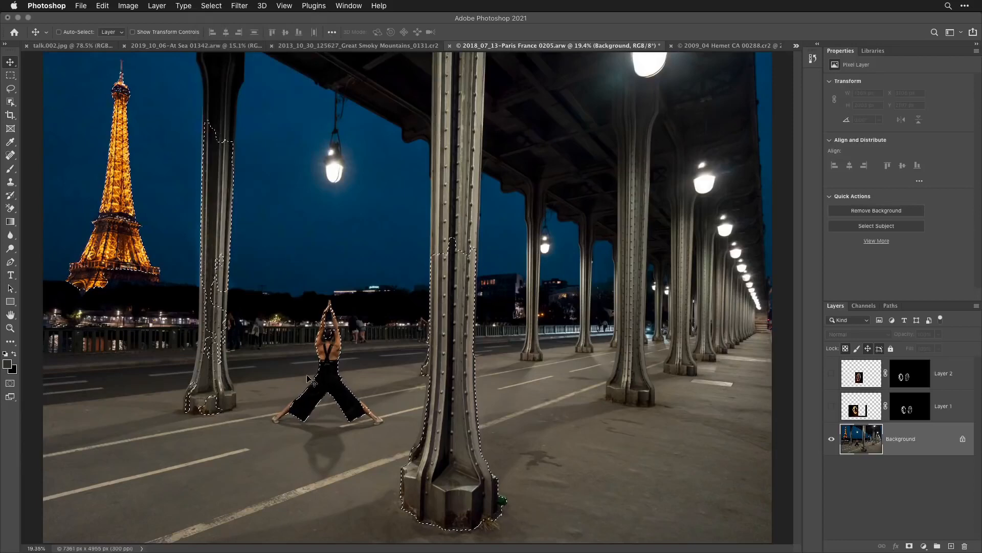
key(super+d)
super+click(314, 408)
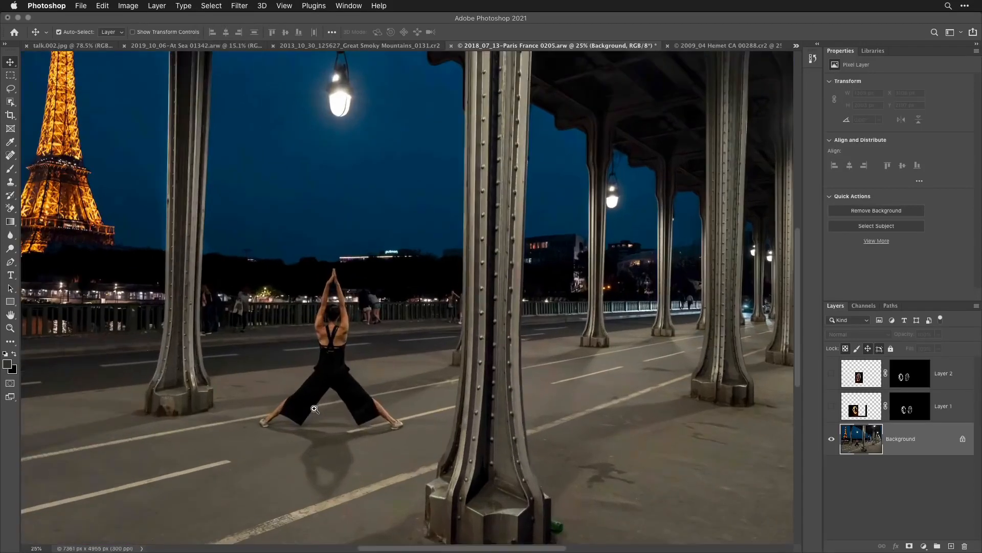
key(super+shift+d)
super+click(315, 409)
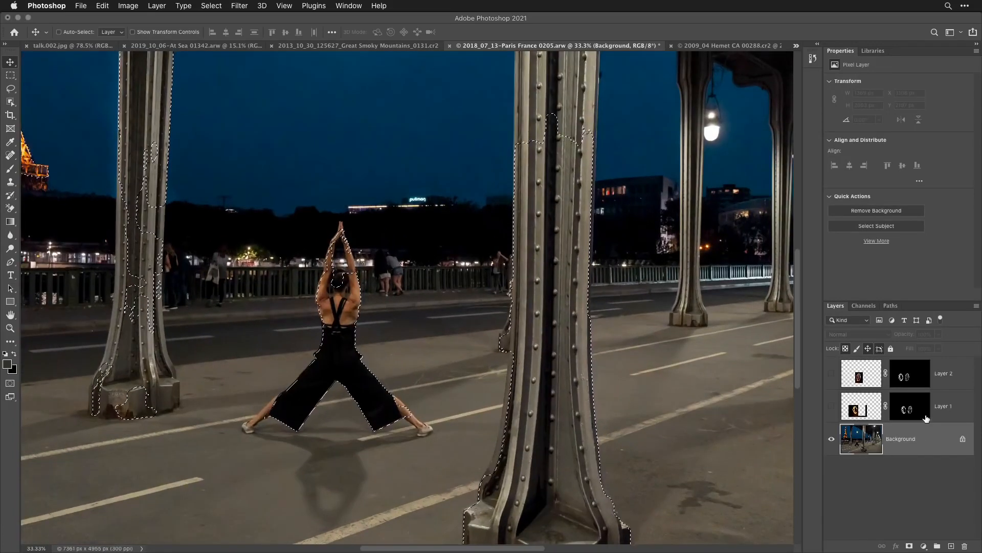
- Show both flame layers again, group them, and mask the group so the selected subject area hides the flames
click(944, 383)
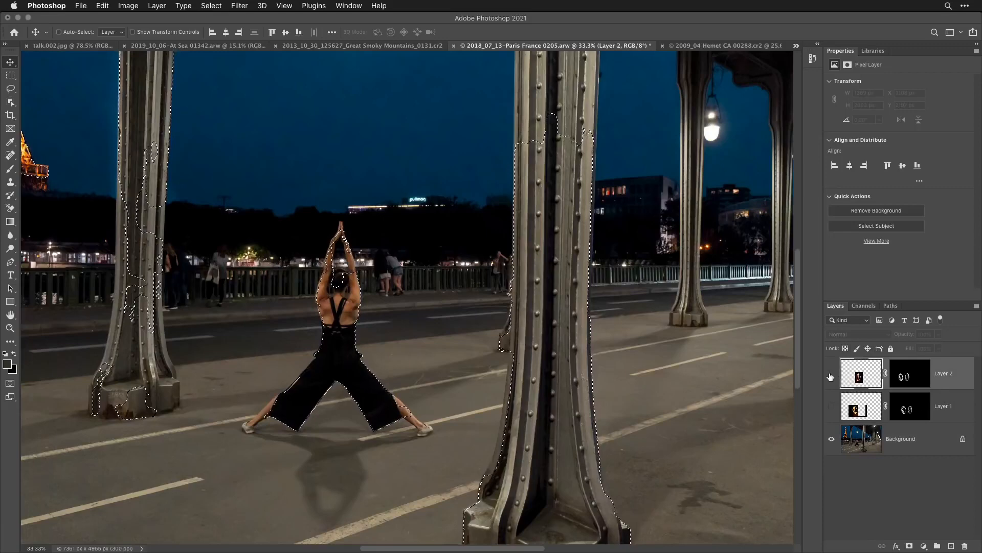
drag(832, 373, 830, 408)
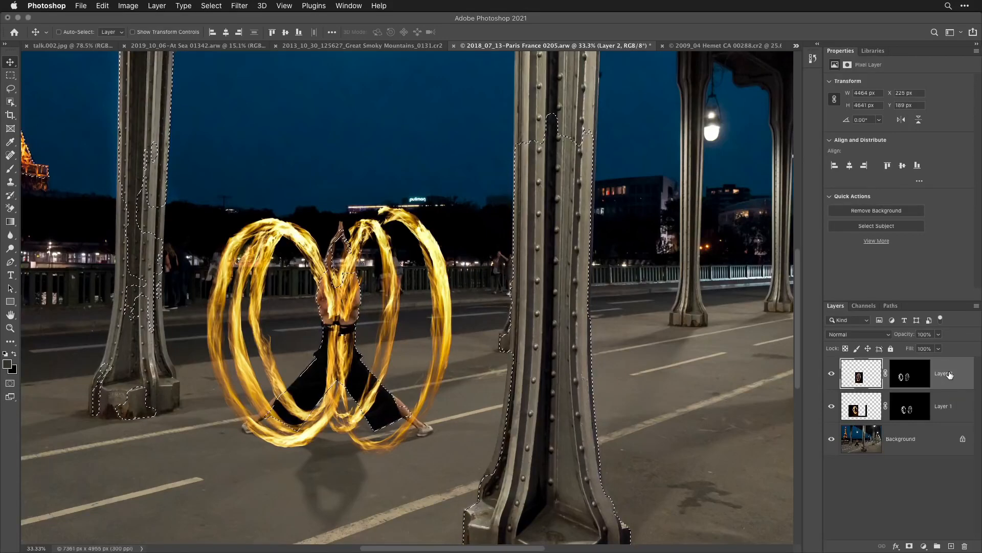
shift+click(956, 407)
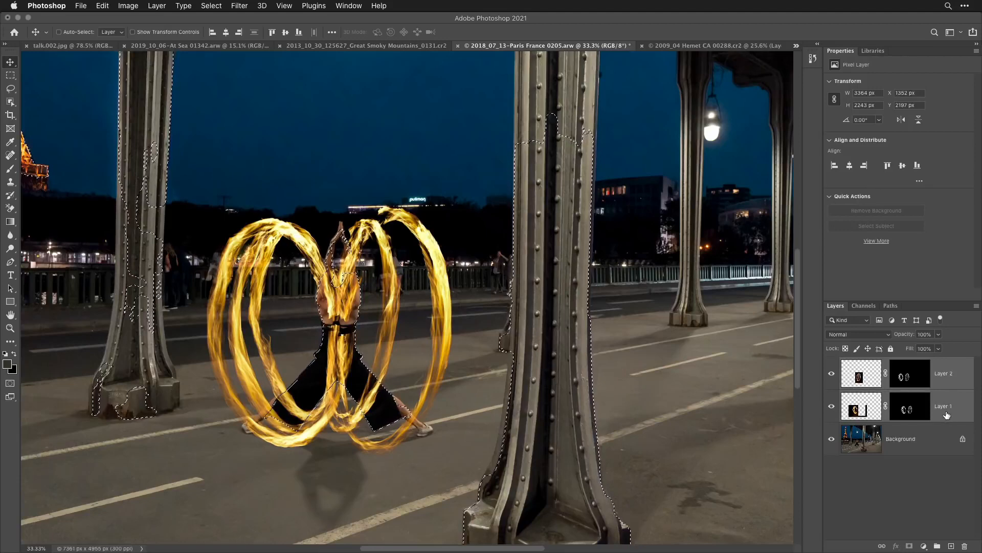
click(937, 546)
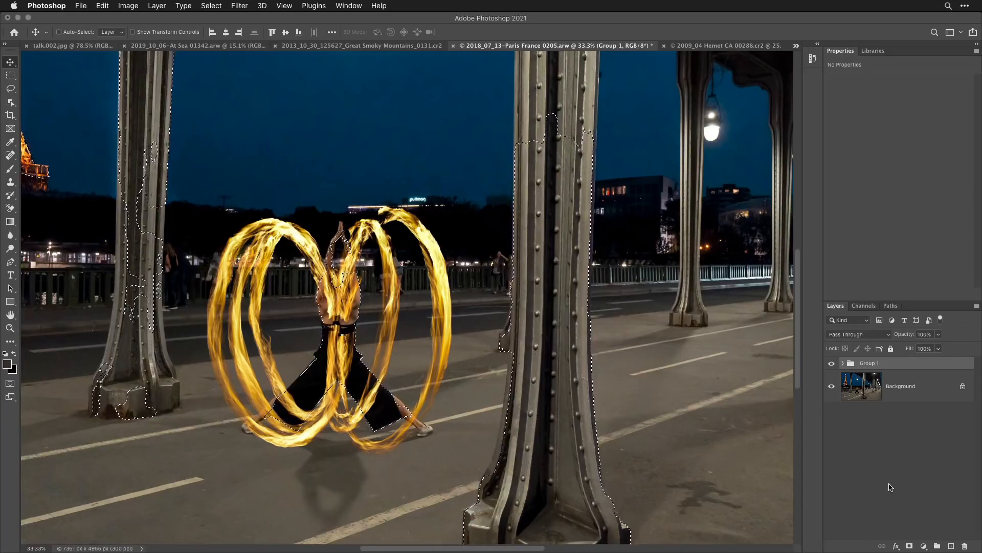
click(910, 546)
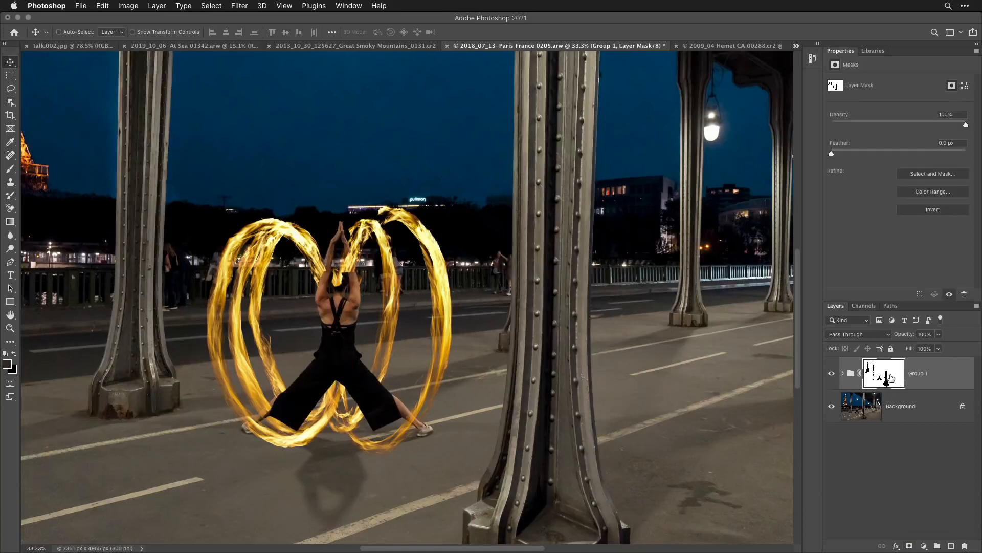
- Take up the Brush tool for retouching the group's mask around the woman and reduce its size to 20 px
key(super+space)
click(349, 360)
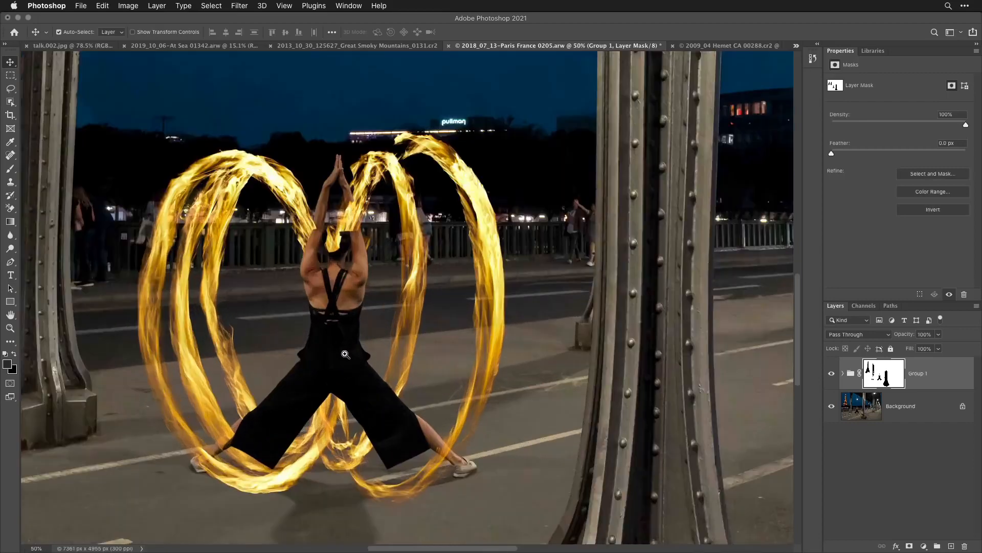
click(349, 360)
click(349, 360)
scroll(349, 360, up, 3)
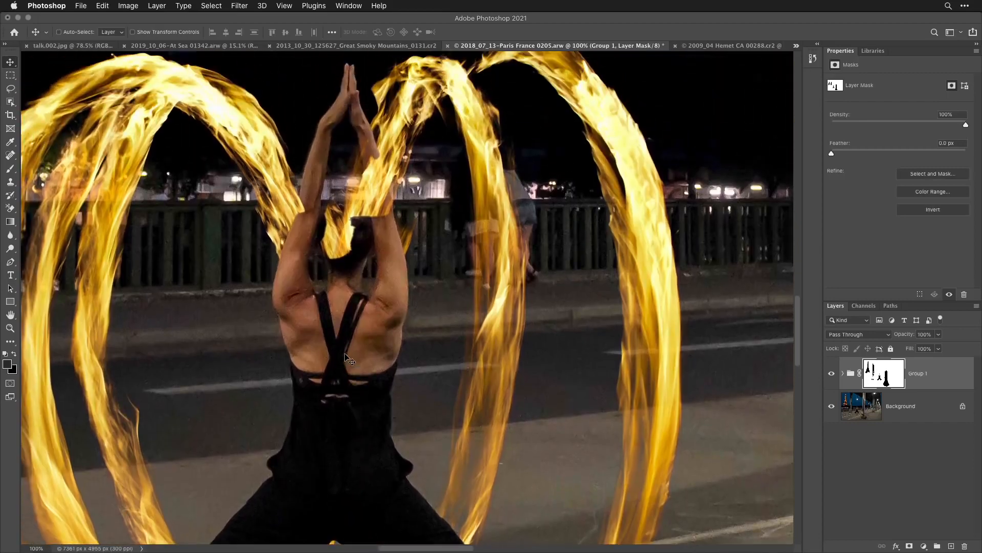
click(10, 169)
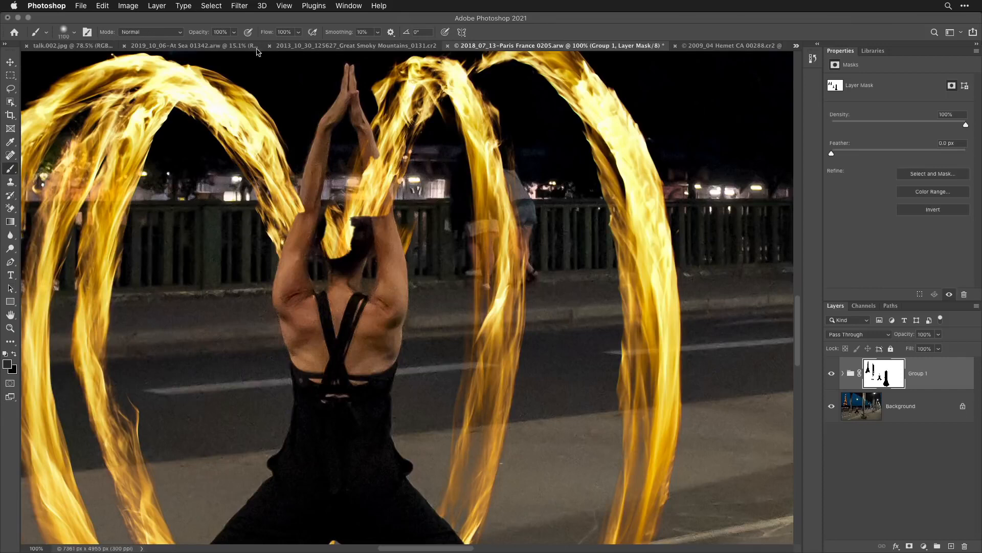
key(bracketleft)
key(bracketleft)
key(bracketleft)
key(bracketleft)
key(bracketleft)
key(bracketleft)
key(bracketleft)
key(bracketleft)
key(bracketleft)
key(bracketleft)
key(bracketleft)
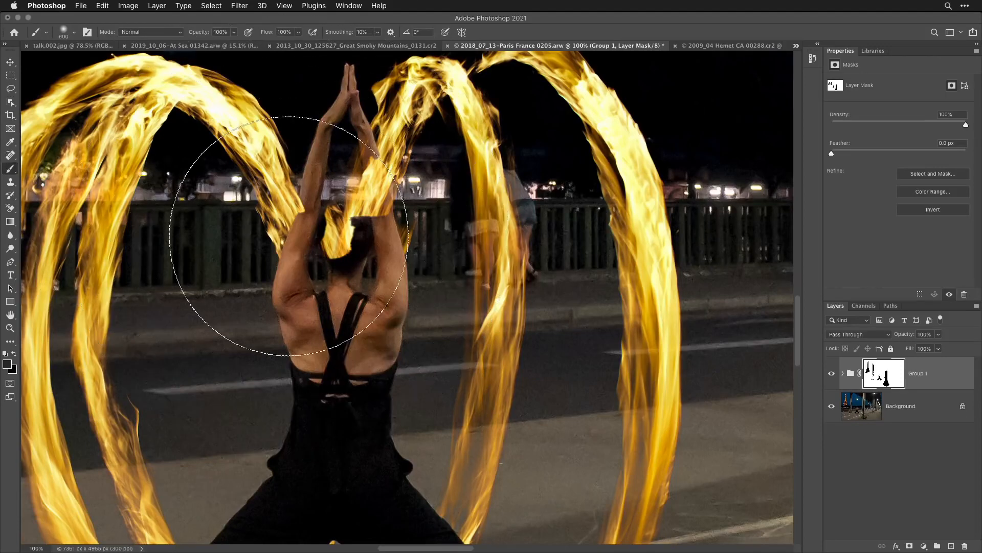
key(bracketleft)
key(bracketleft)
key(bracketleft)
key(bracketleft)
key(bracketleft)
key(bracketleft)
key(bracketleft)
key(bracketleft)
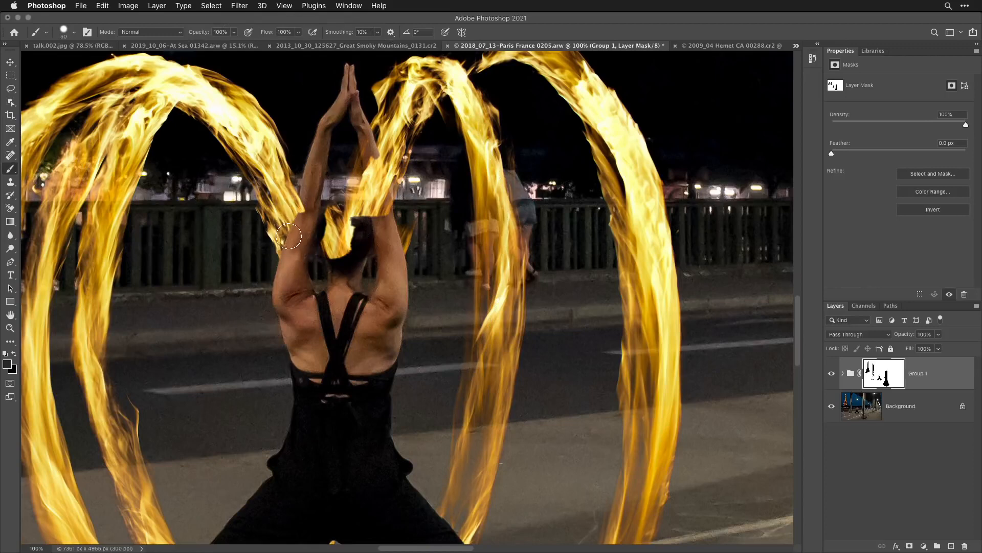
key(bracketleft)
key(bracketleft)
key(bracketleft)
key(bracketleft)
key(bracketleft)
click(75, 34)
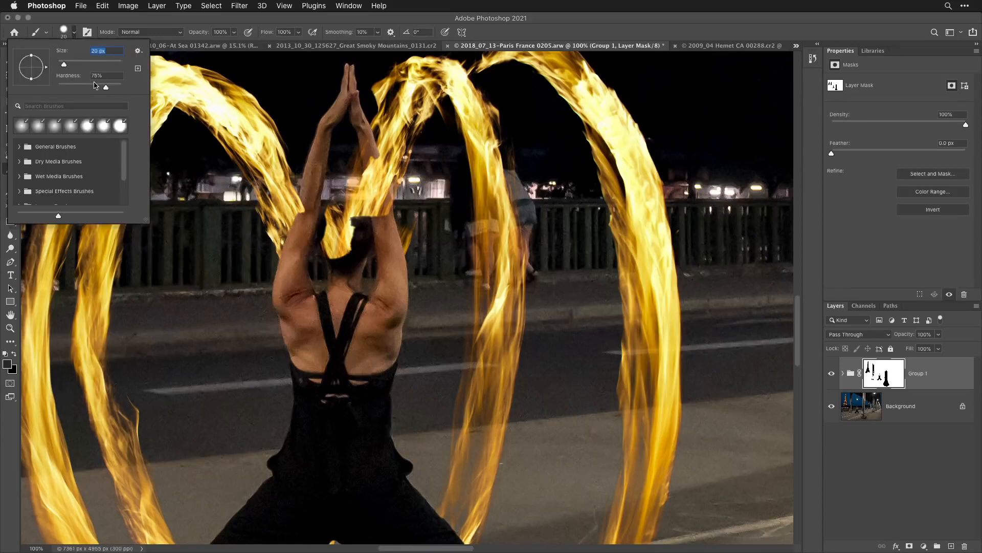
click(115, 22)
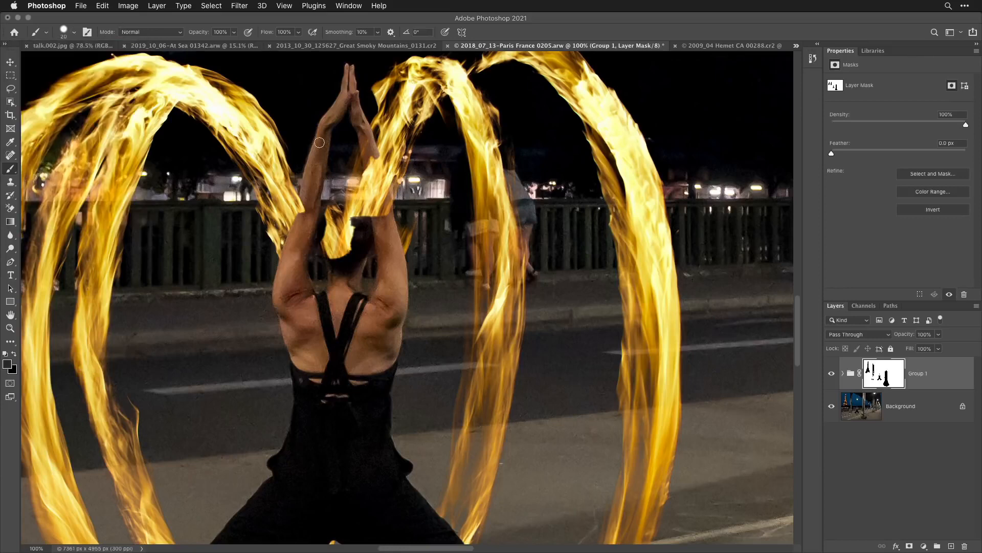
- Paint black on the group's mask over the woman's arms and head, enlarging the brush to 45 px, to hide the flames there
click(15, 353)
drag(300, 218, 305, 205)
key(bracketright)
key(bracketright)
key(bracketright)
key(bracketright)
key(bracketright)
mouse_move(383, 220)
mouse_down()
mouse_move(355, 132)
mouse_move(358, 214)
mouse_move(339, 212)
mouse_move(337, 259)
mouse_move(330, 206)
mouse_move(348, 241)
mouse_up()
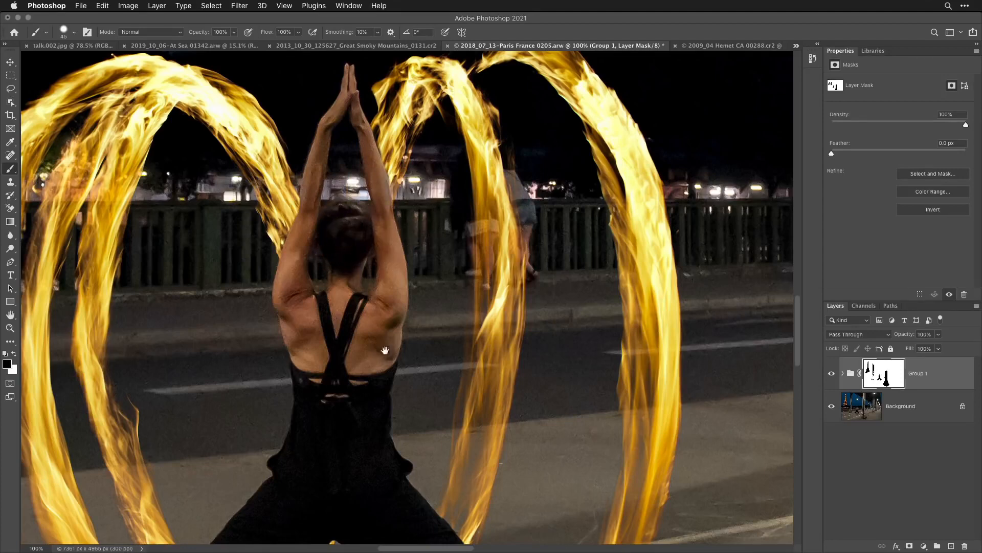
- Paint white on the group's mask around the woman's left lower leg and trouser hem, and black over the flame spill inside the trousers
right_click(386, 381)
click(340, 239)
scroll(375, 322, down, 10)
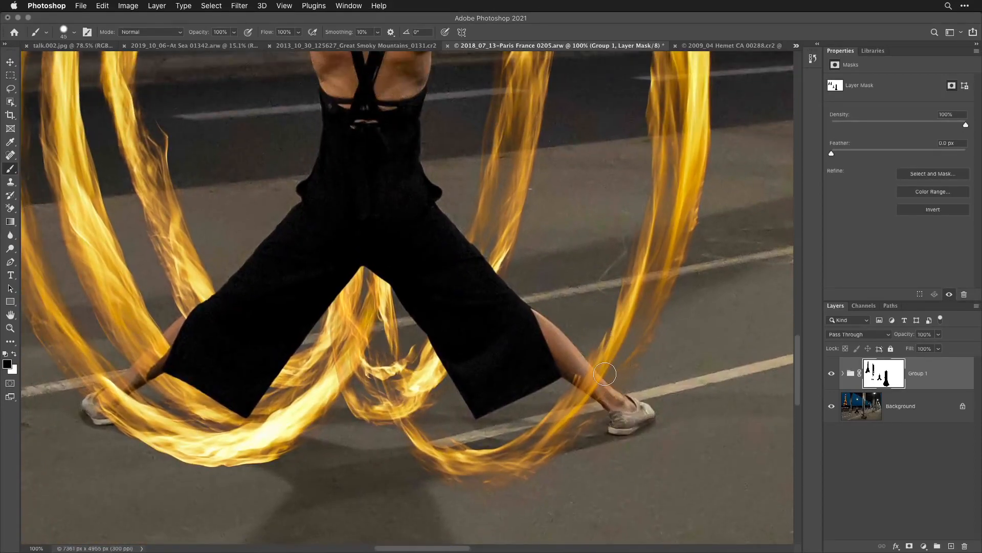
click(15, 355)
mouse_move(146, 382)
mouse_down()
mouse_move(168, 342)
mouse_move(164, 405)
mouse_move(180, 395)
mouse_move(186, 410)
mouse_move(222, 388)
mouse_move(228, 404)
mouse_move(283, 387)
mouse_up()
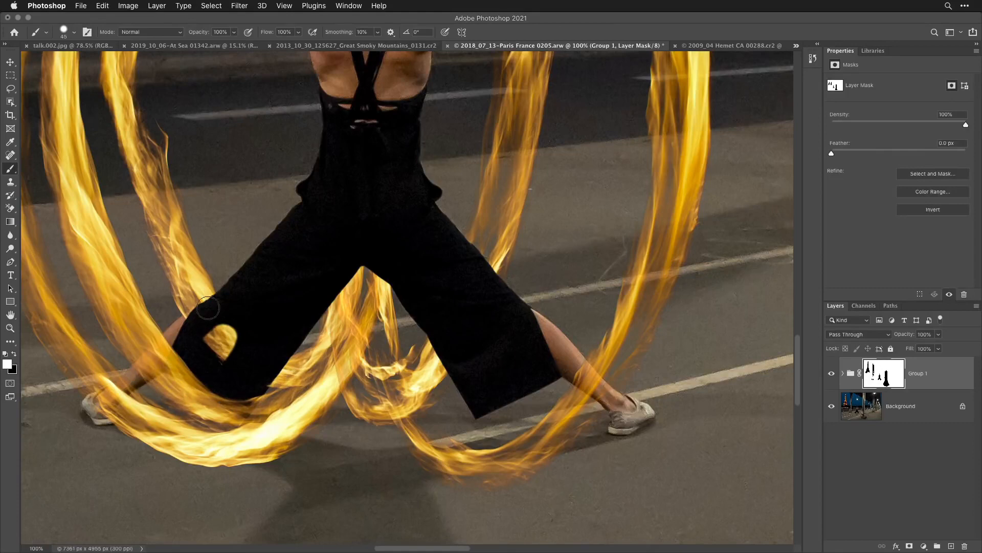
click(15, 355)
mouse_move(198, 321)
mouse_down()
mouse_move(226, 315)
mouse_move(208, 343)
mouse_move(238, 329)
mouse_move(219, 357)
mouse_move(241, 340)
mouse_up()
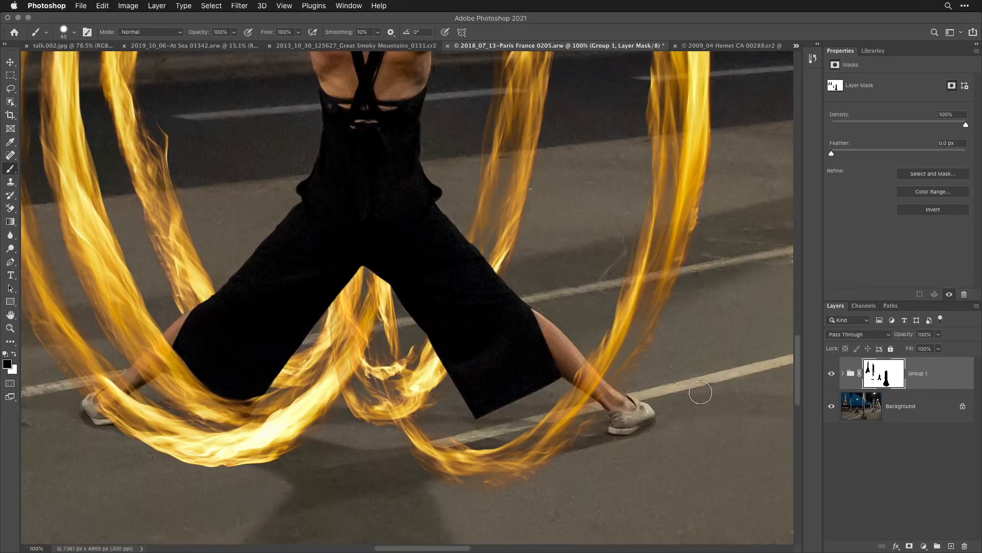
key(super+0)
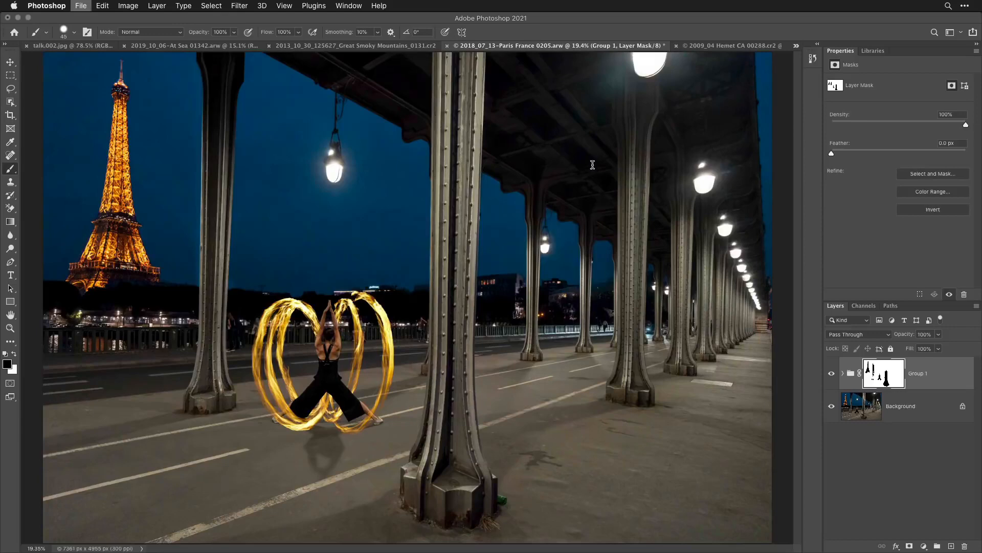
- Place the grayscale shot of a glass of ice cubes from the library into 2019_10_06-At Sea 01342.arw, and delete its layer
click(874, 50)
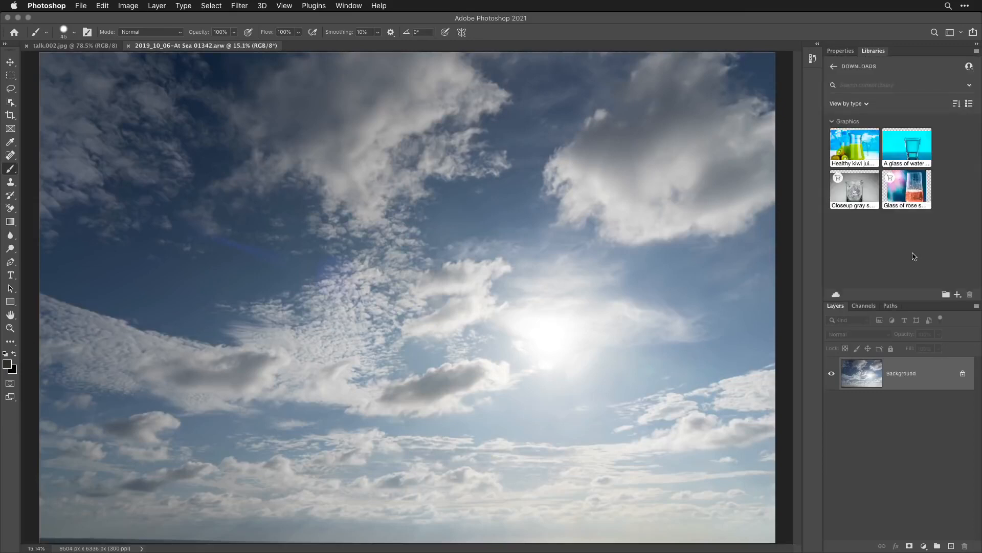
drag(864, 189, 360, 212)
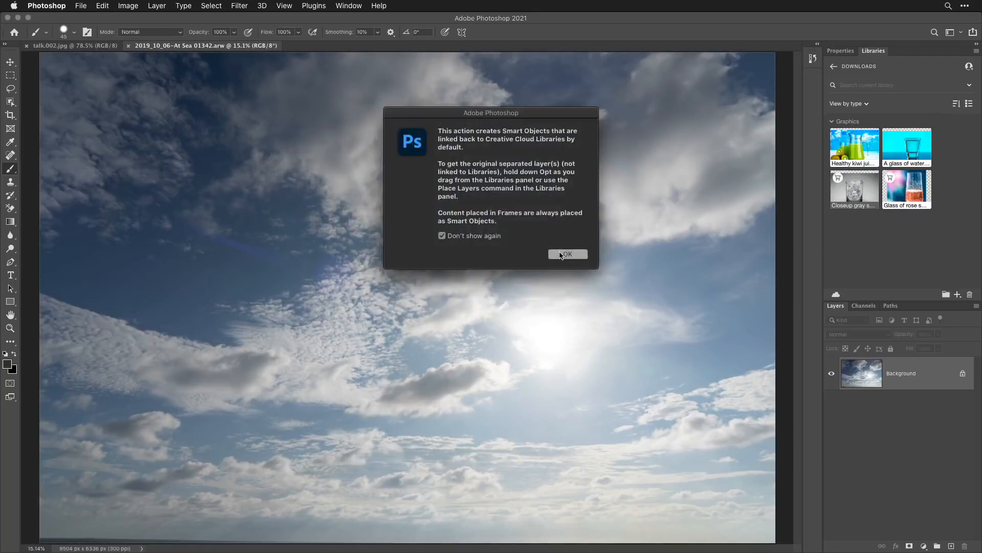
click(562, 254)
key(Return)
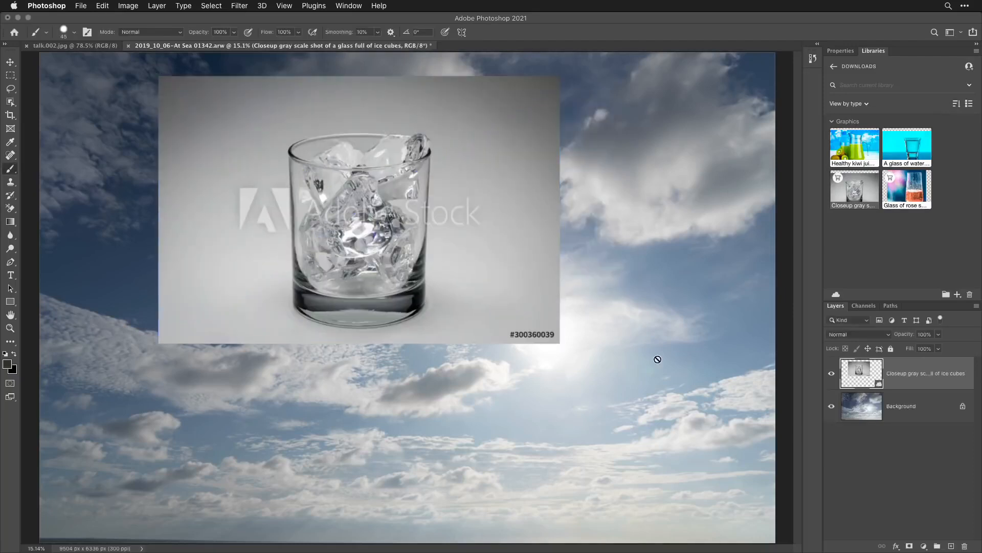
key(b)
drag(896, 374, 965, 546)
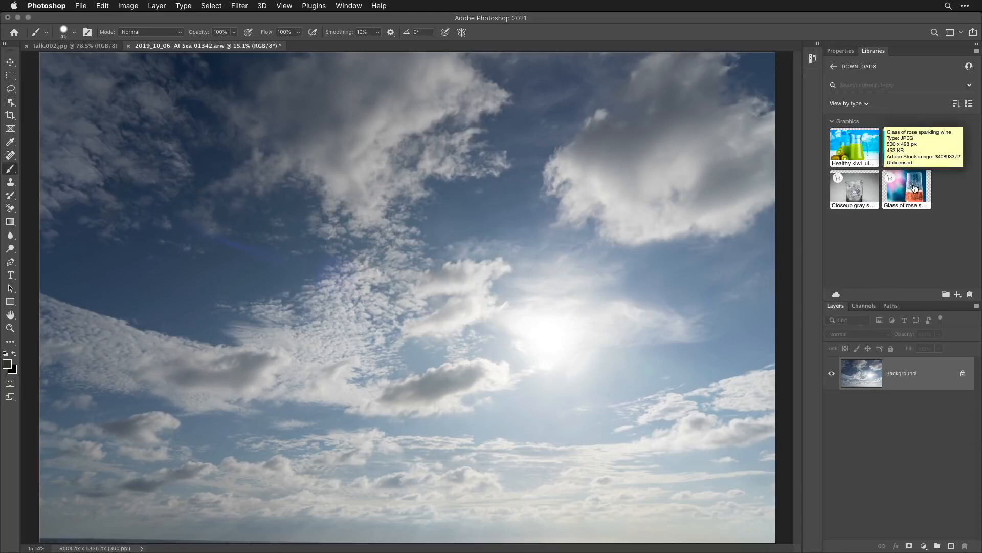
- Place the library's Glass of rose sparkling wine image over the sky photo, and delete its layer
drag(915, 188, 419, 271)
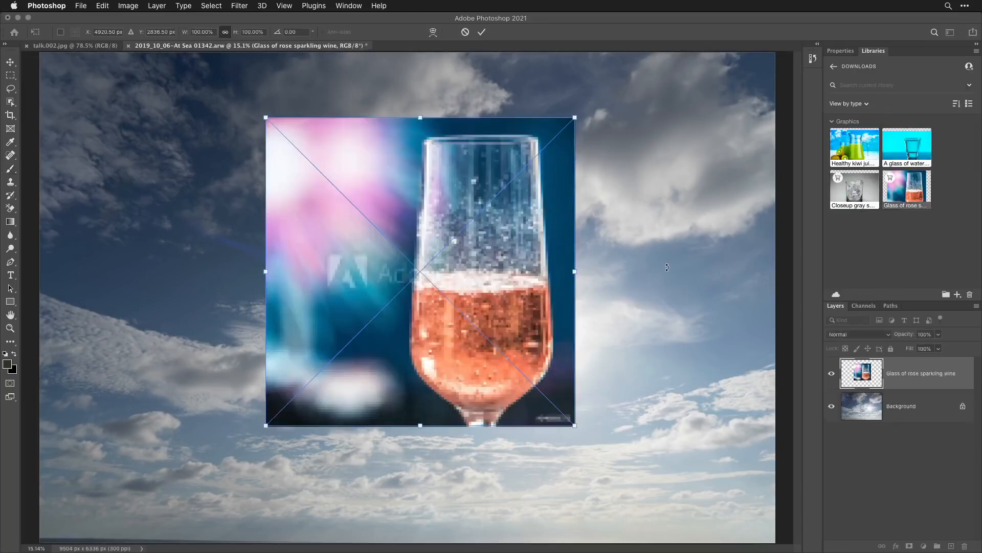
key(Return)
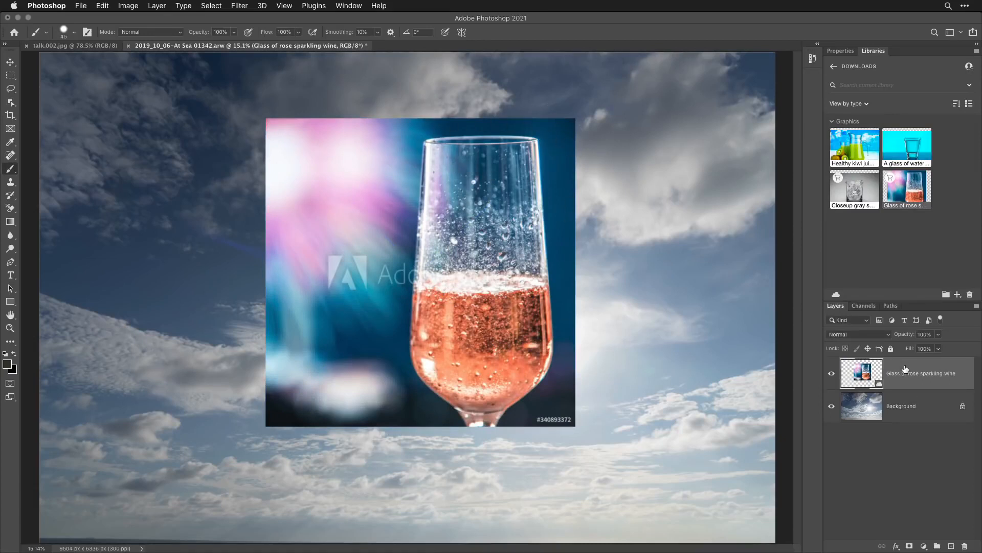
drag(905, 368, 965, 547)
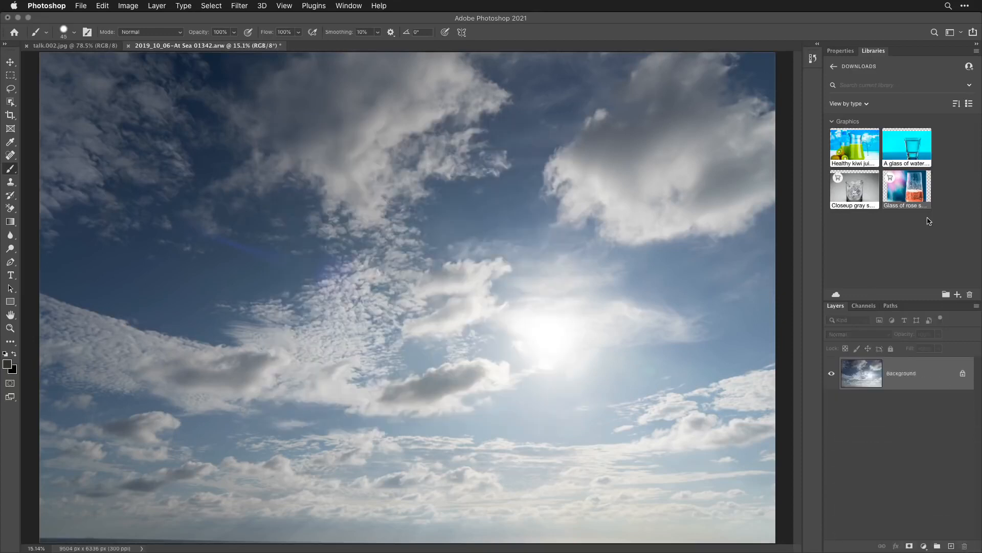
- Place the library image A glass of water macro shot over the upper part of the sky photo
drag(912, 150, 392, 241)
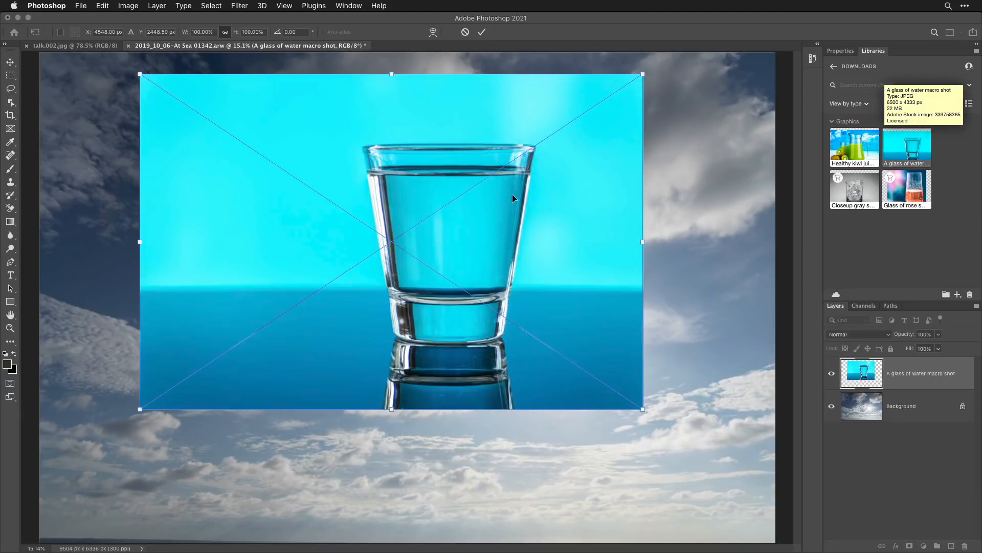
key(Return)
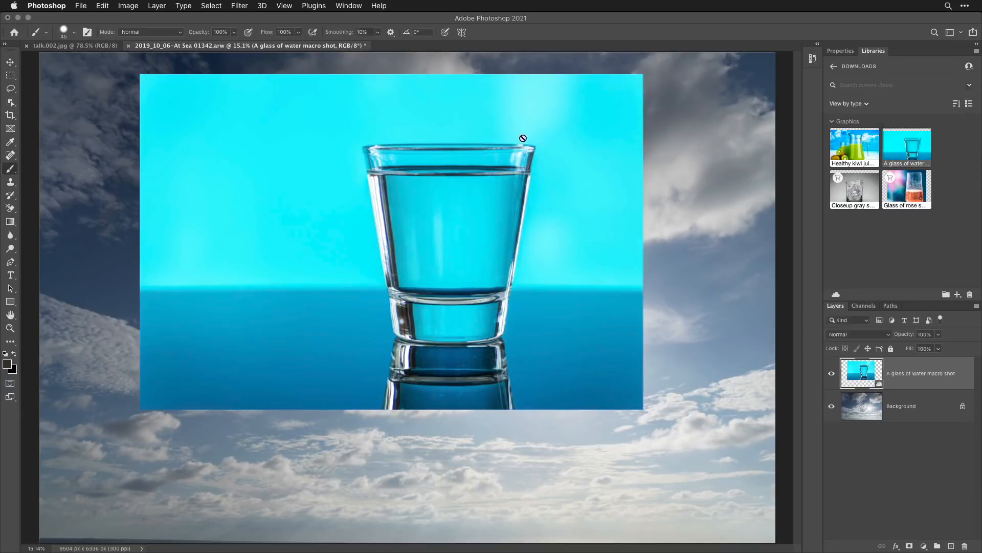
- Move the water glass image to the lower-left corner of the sky photo
key(v)
mouse_move(535, 136)
mouse_down()
mouse_move(488, 216)
mouse_move(446, 260)
mouse_up()
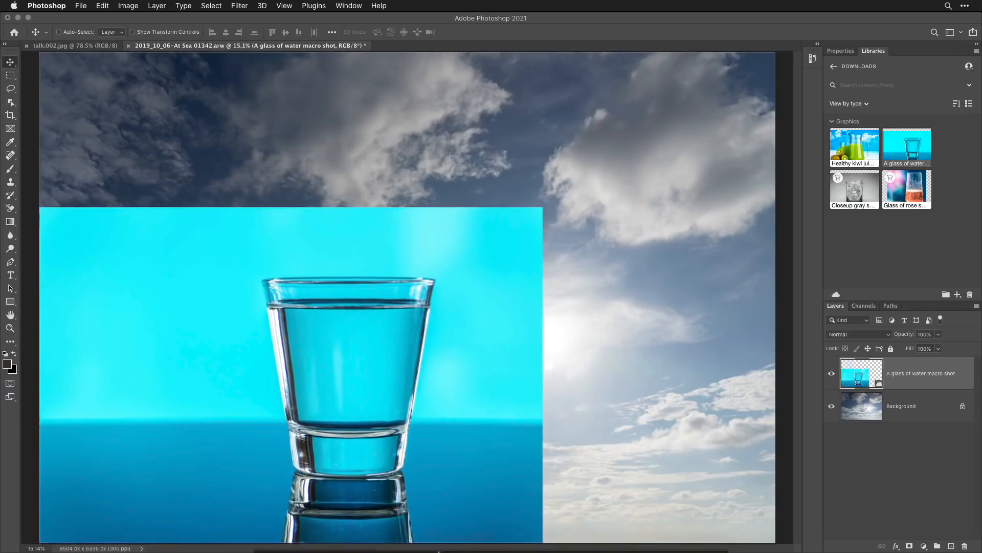
- Switch to Safari, look through the category choices for the glass search on Adobe Stock, and return to Photoshop
mouse_move(437, 552)
click(369, 525)
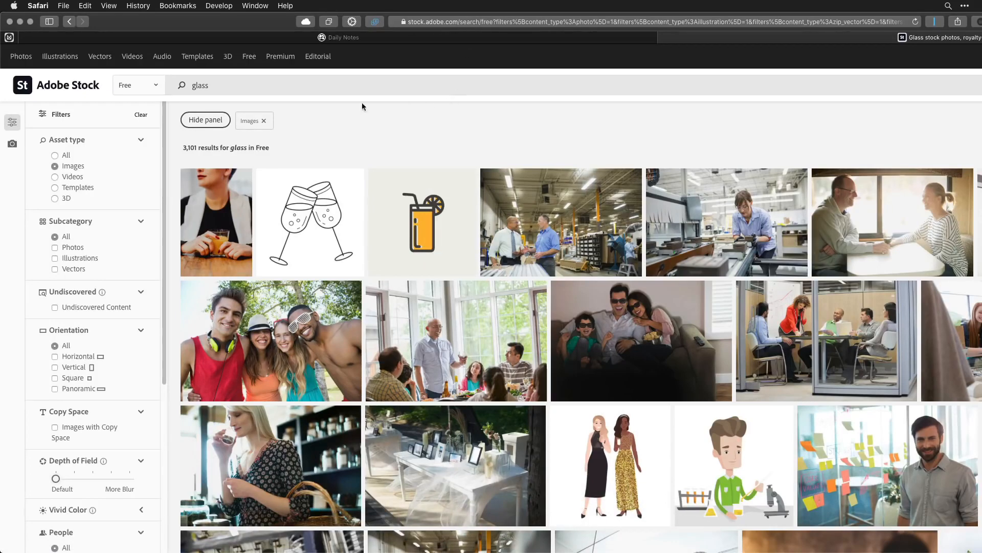
click(155, 86)
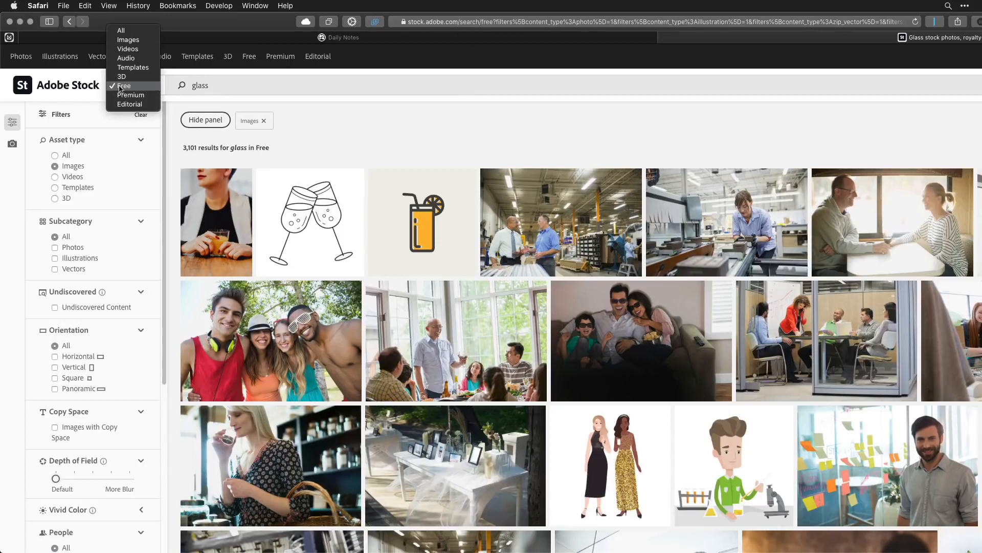
click(216, 86)
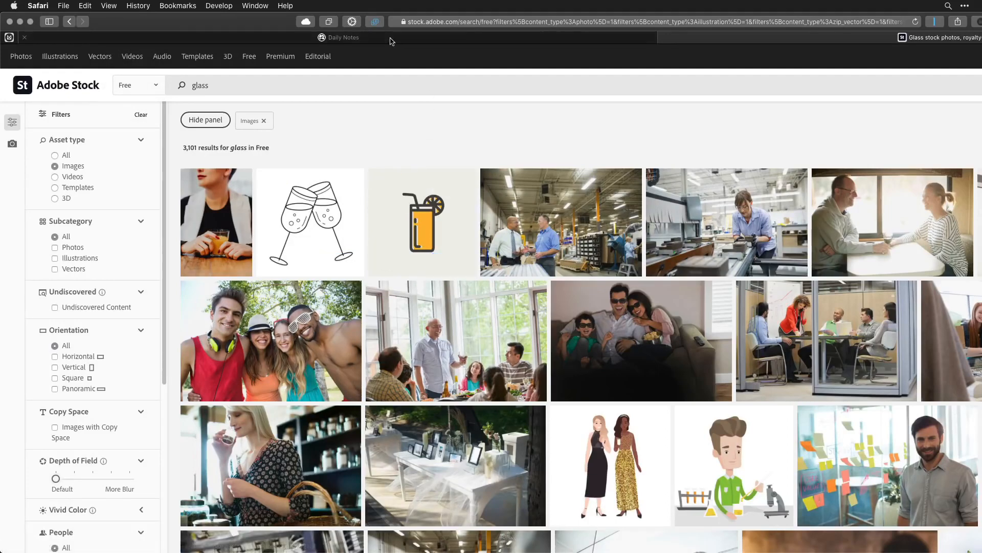
mouse_move(405, 551)
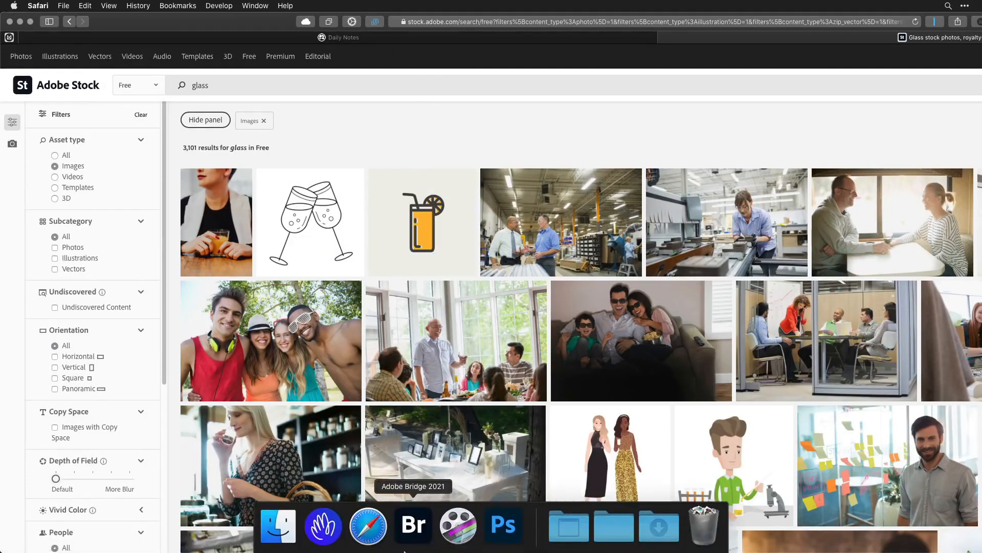
click(504, 526)
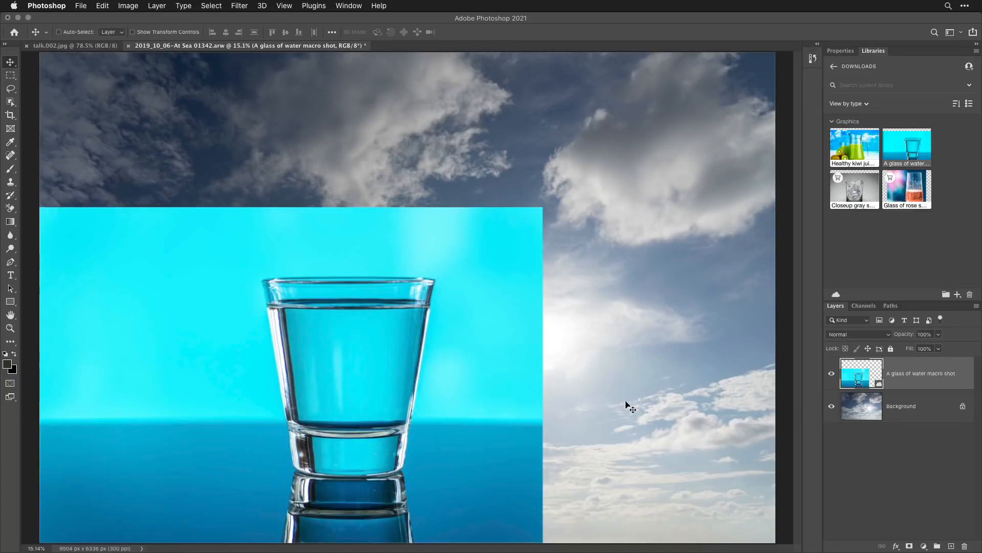
- Select the water glass with Select Subject and display the selection as a Quick Mask
click(209, 6)
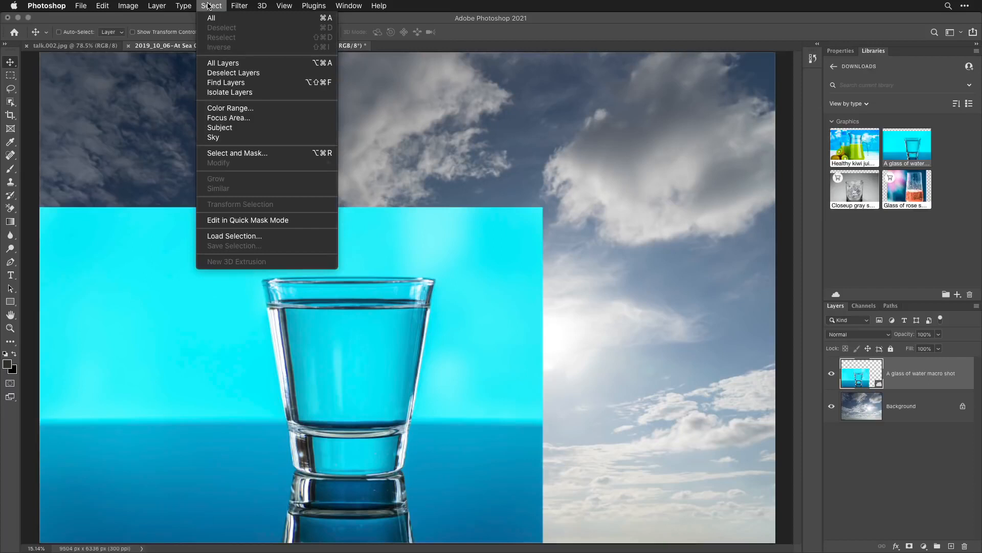
click(239, 127)
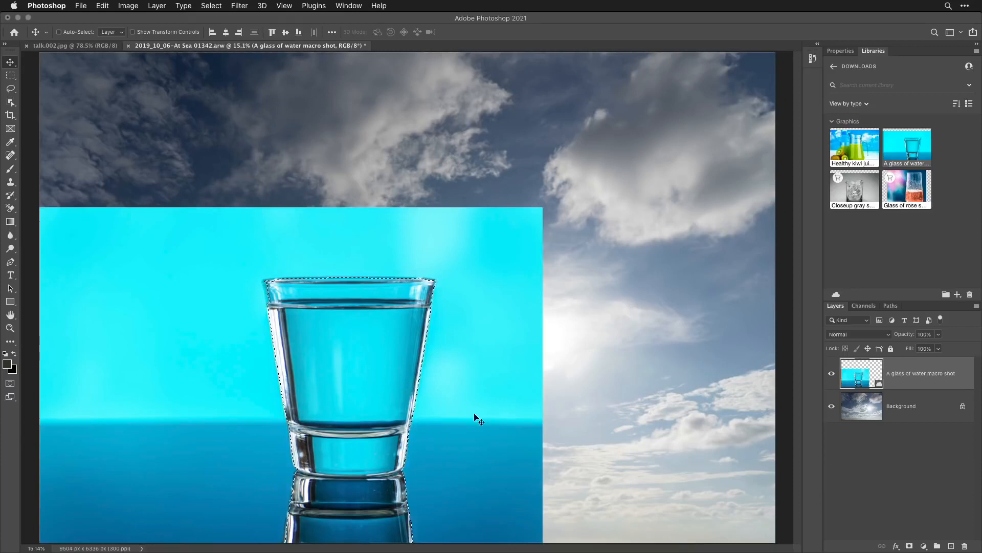
key(q)
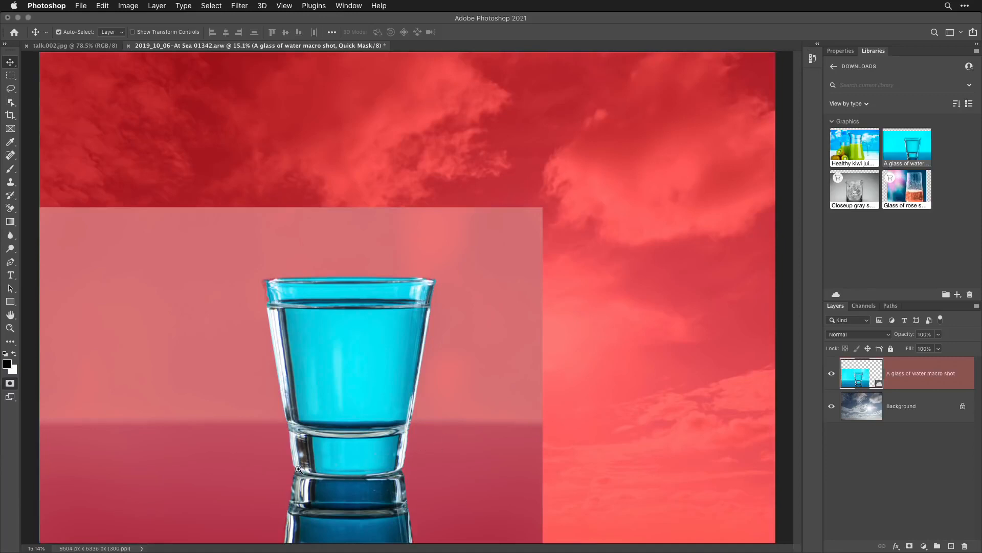
scroll(299, 468, up, 2)
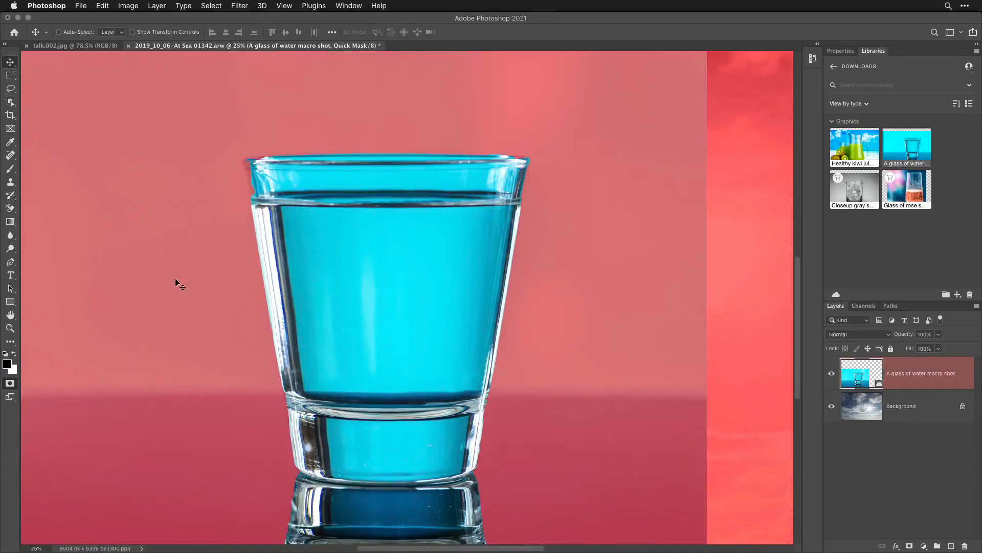
- Paint white in the Quick Mask along the glass's rim, sides and base to add the missed edges, and turn the mask back into a selection
click(10, 169)
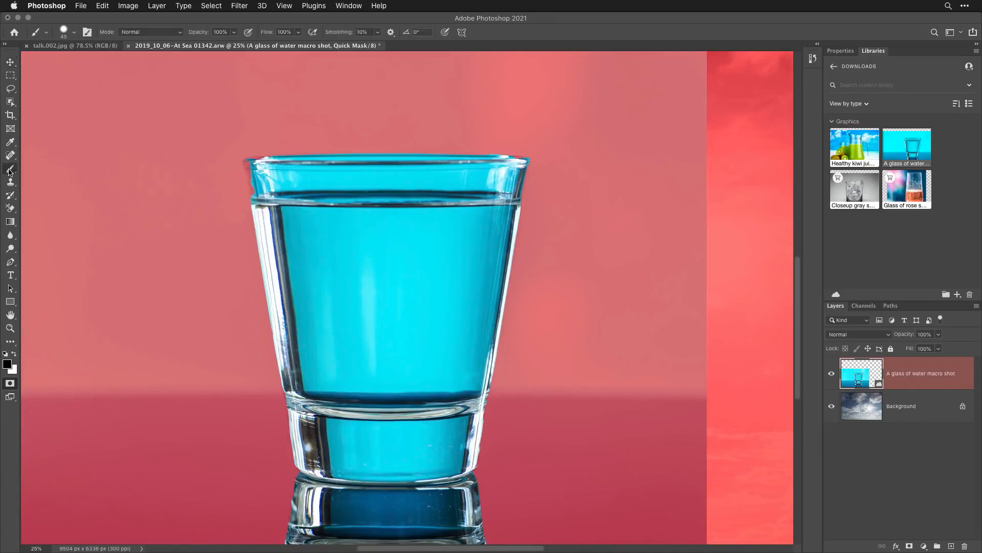
click(14, 355)
shift+click(246, 163)
shift+click(487, 391)
shift+click(519, 207)
scroll(504, 282, down, 5)
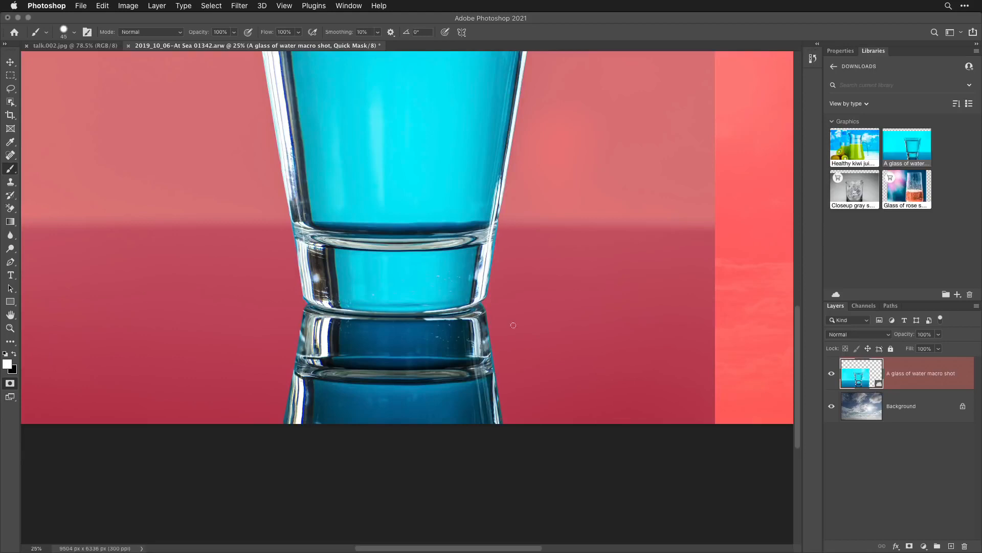
scroll(587, 275, up, 5)
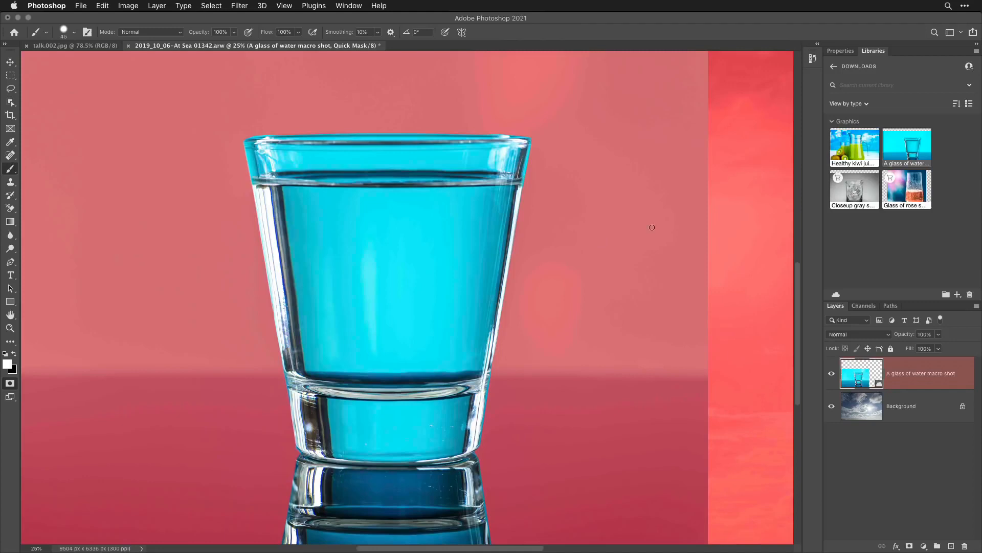
key(q)
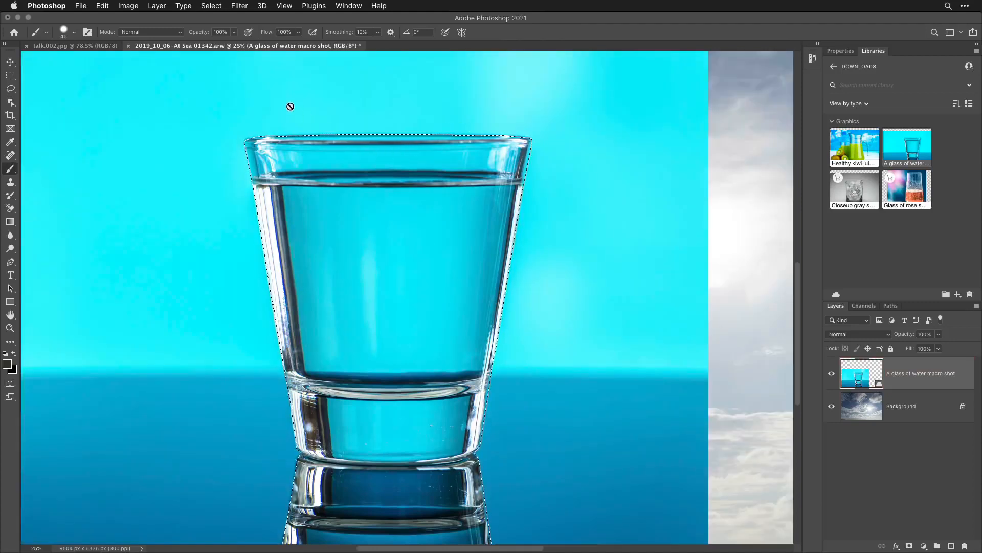
- Save the selection as a new channel named Glass, and deselect it
click(209, 5)
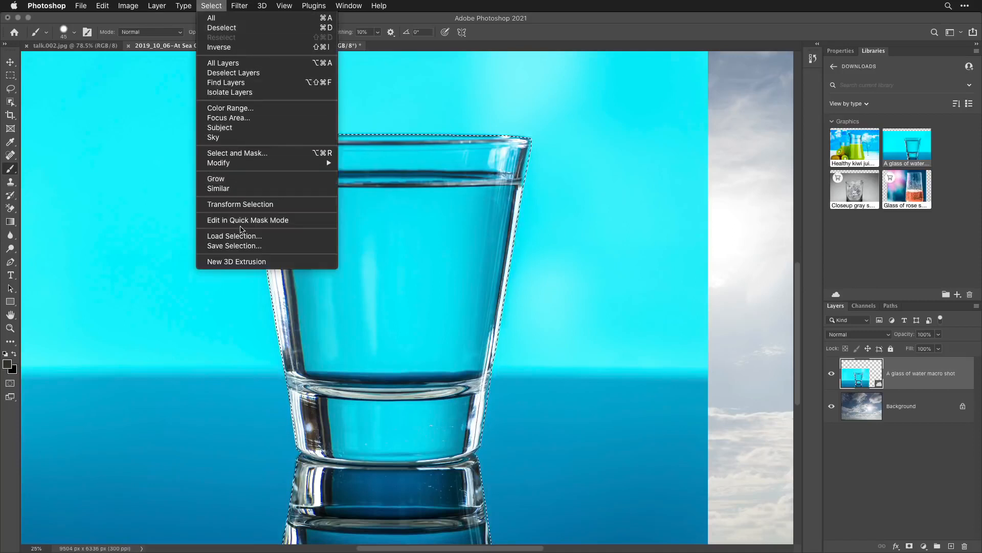
click(241, 245)
text(G)
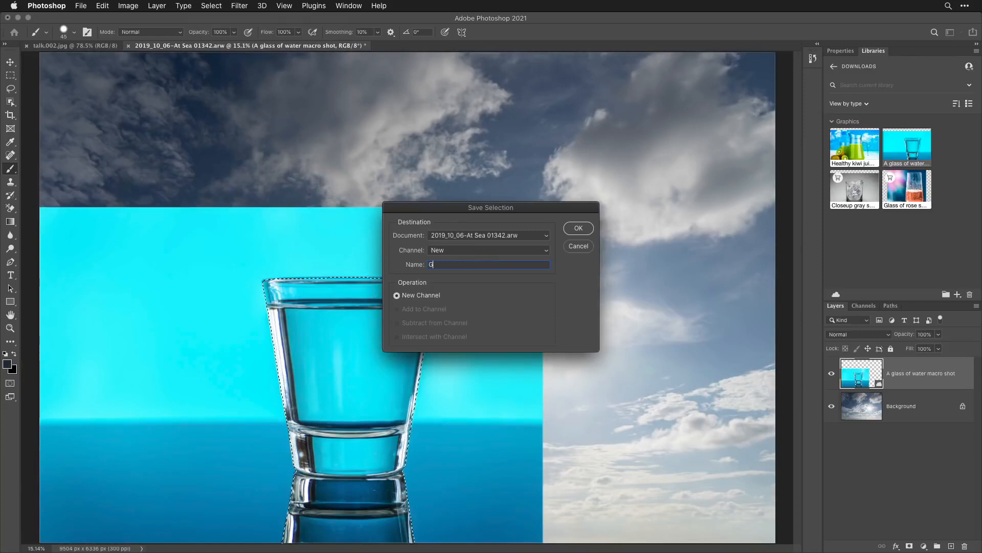
text(lass)
click(578, 230)
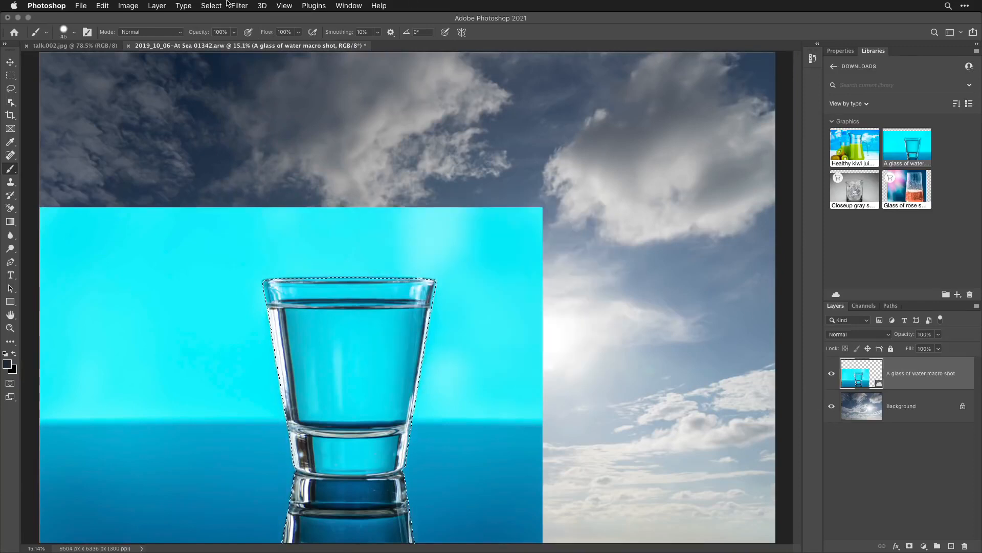
click(211, 5)
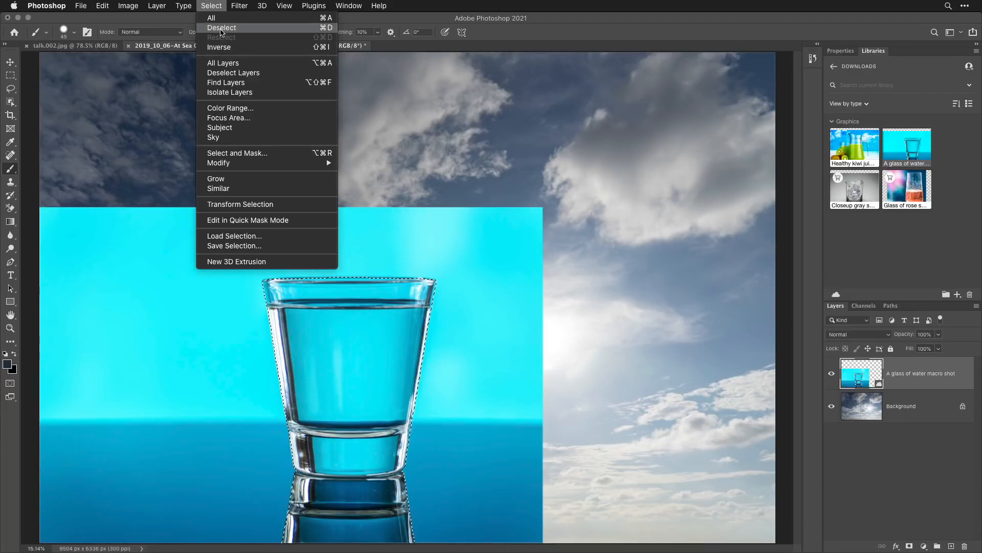
click(222, 28)
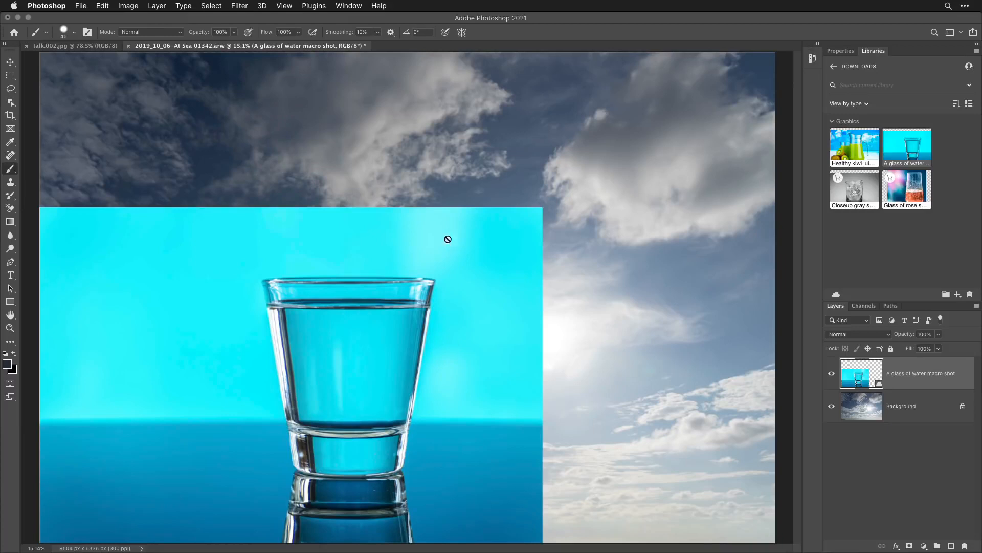
- Start a Color Range selection with the preview set to None, sample the highlight on the glass's left edge, and add the rim's right-hand highlight
click(211, 6)
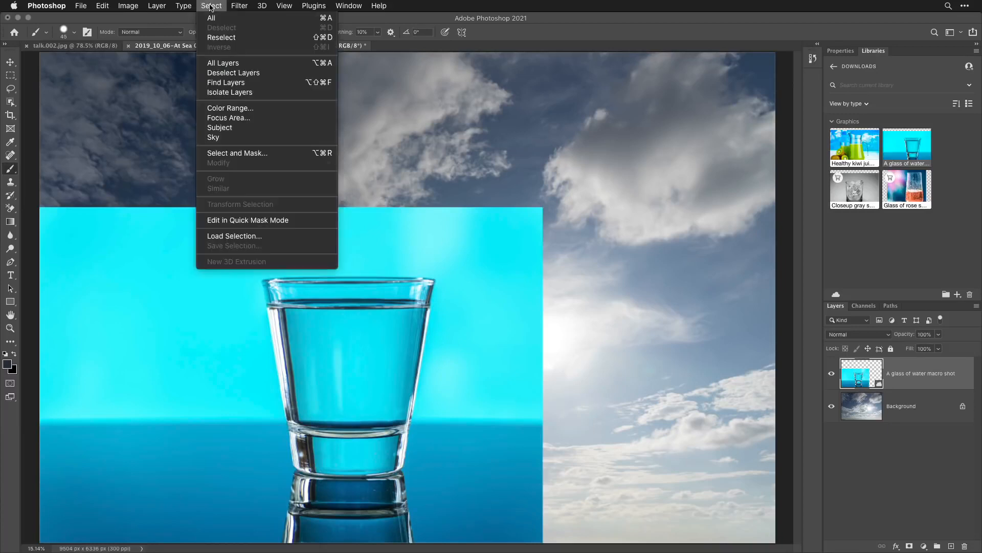
click(239, 108)
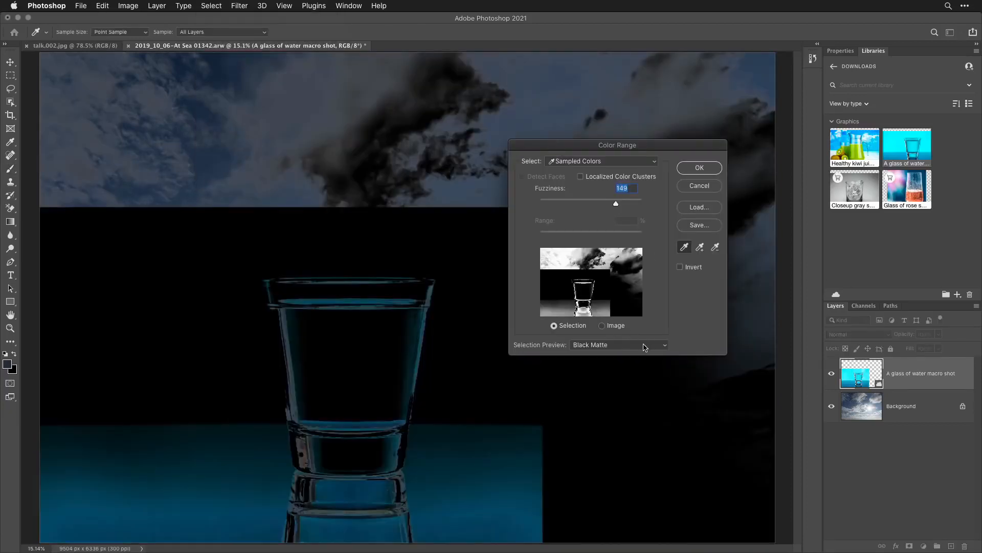
click(646, 345)
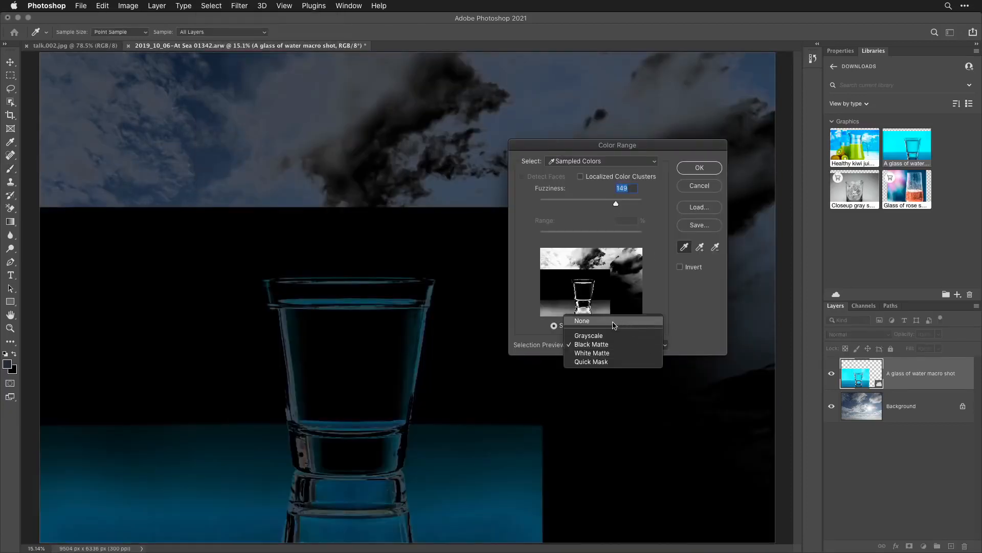
click(605, 322)
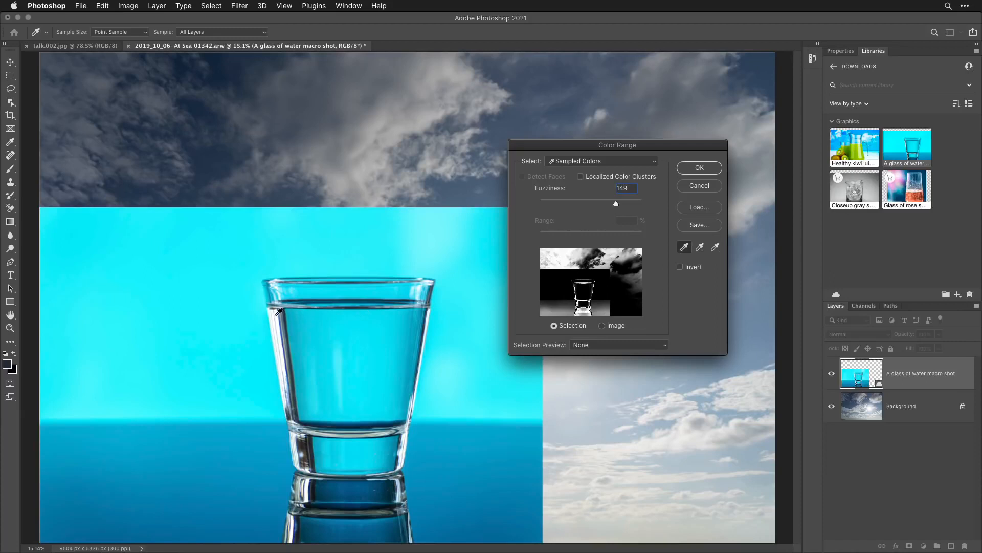
click(277, 314)
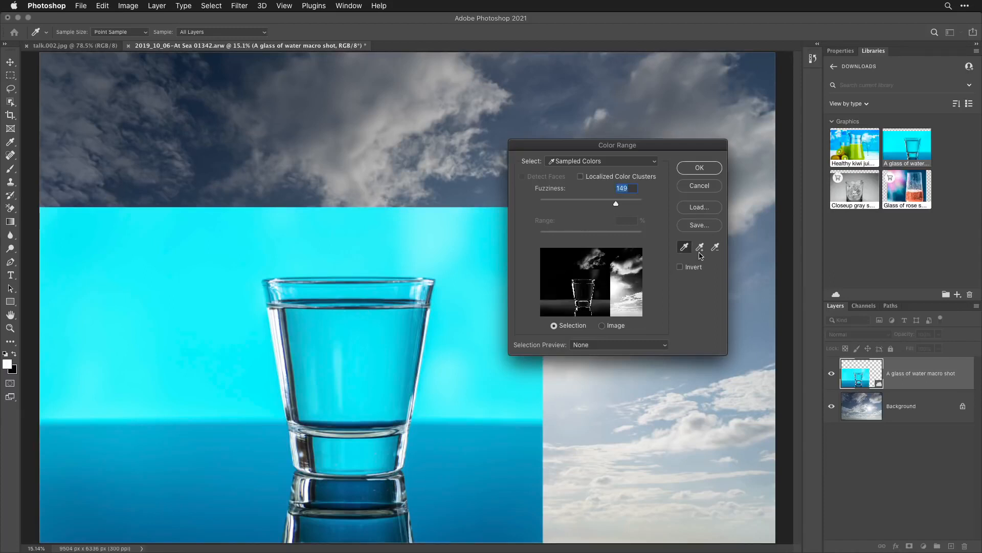
click(700, 248)
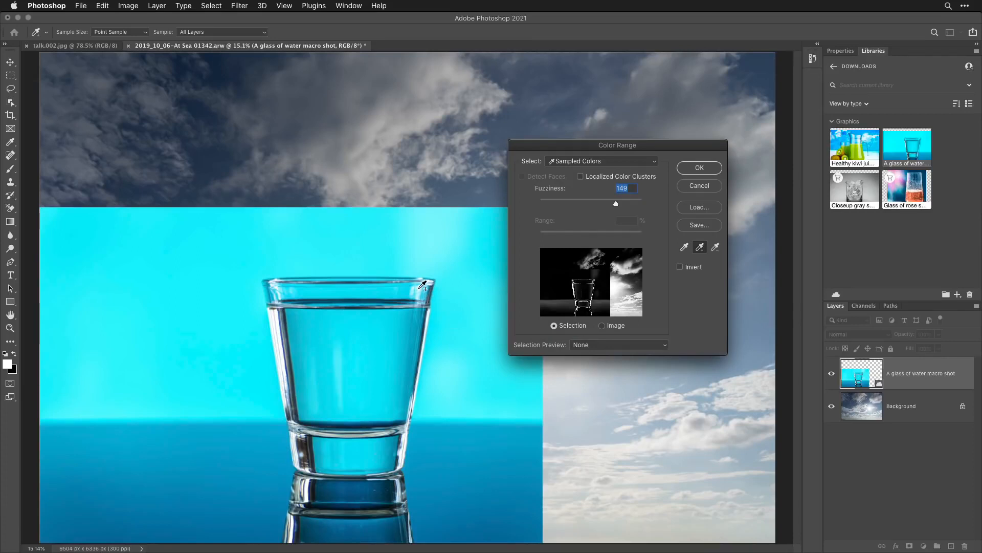
click(422, 285)
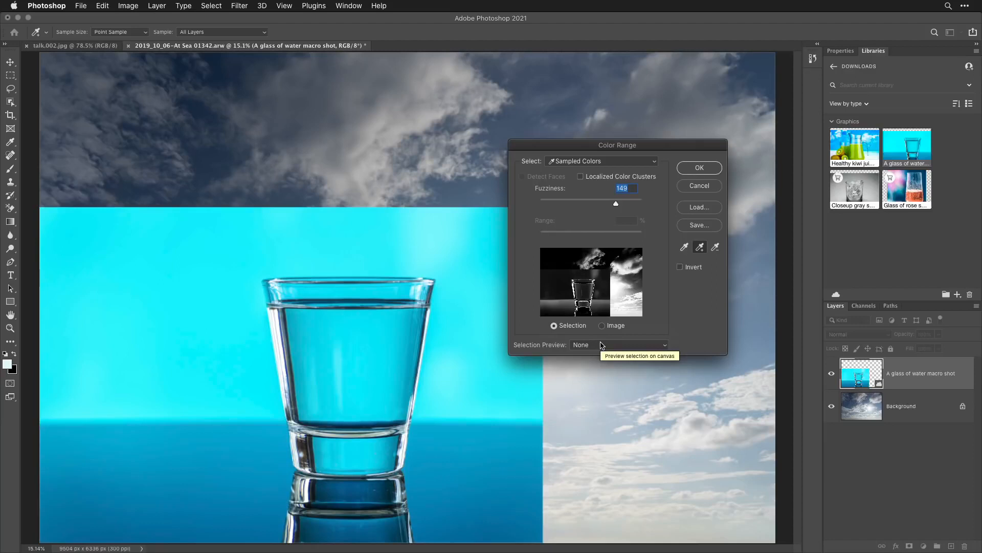
- Preview the Color Range selection on Black Matte, set Fuzziness to 128, and apply it
click(603, 345)
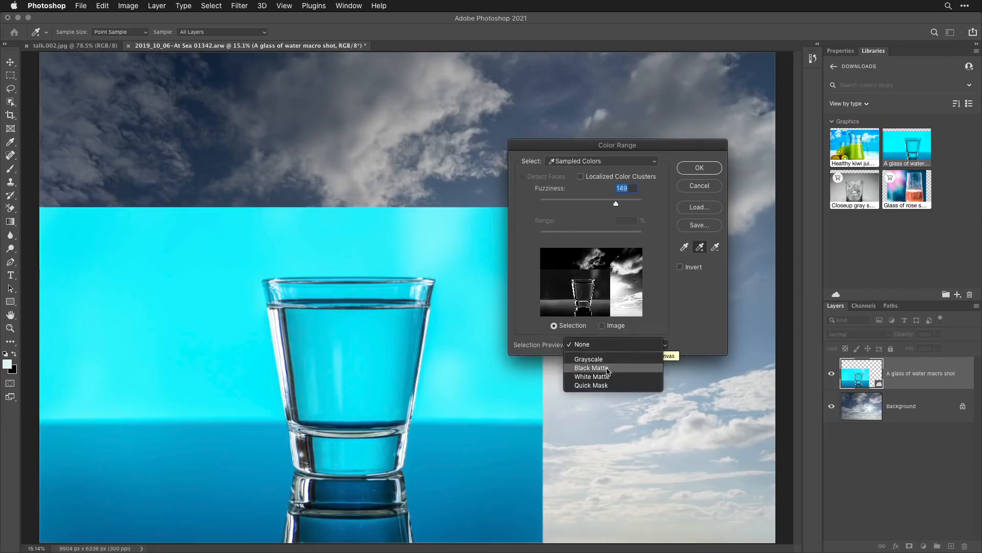
click(608, 368)
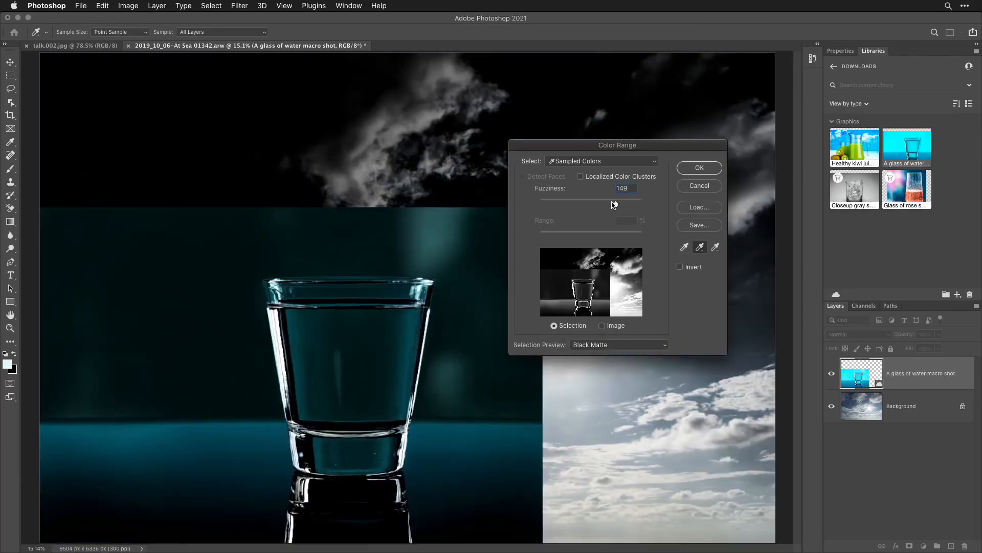
drag(631, 210, 524, 208)
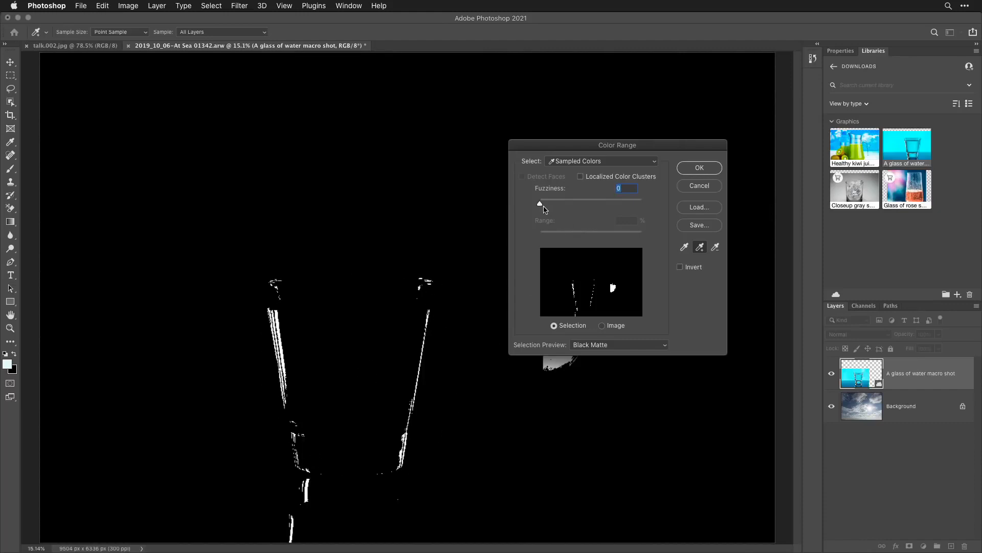
drag(541, 204, 605, 204)
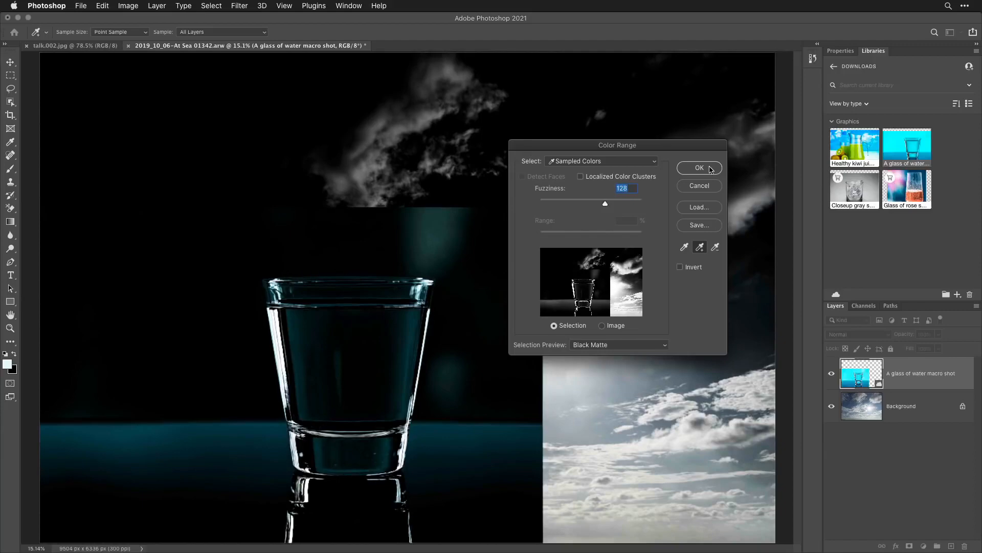
click(699, 167)
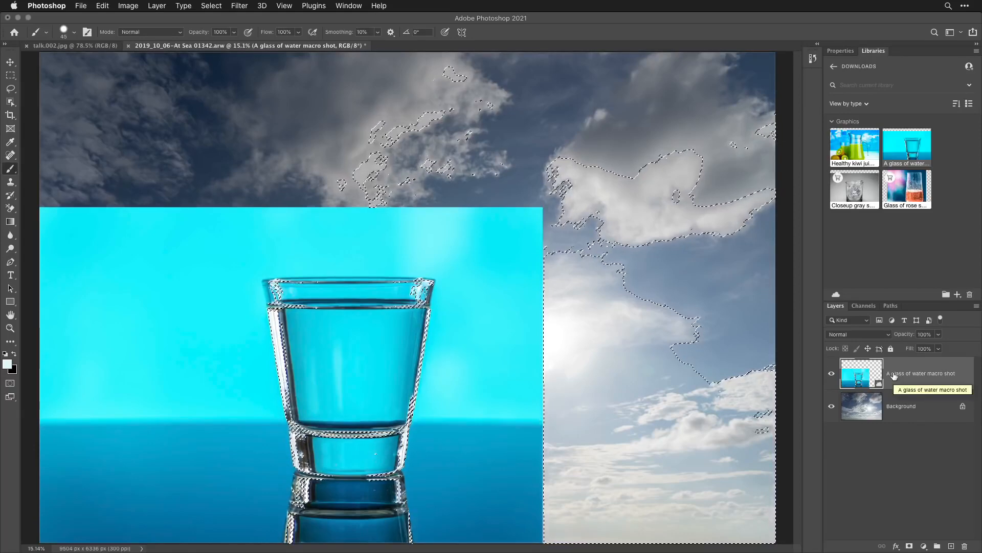
- Duplicate the water glass layer, hide the original, and mask the copy with the highlight selection
drag(894, 378, 950, 545)
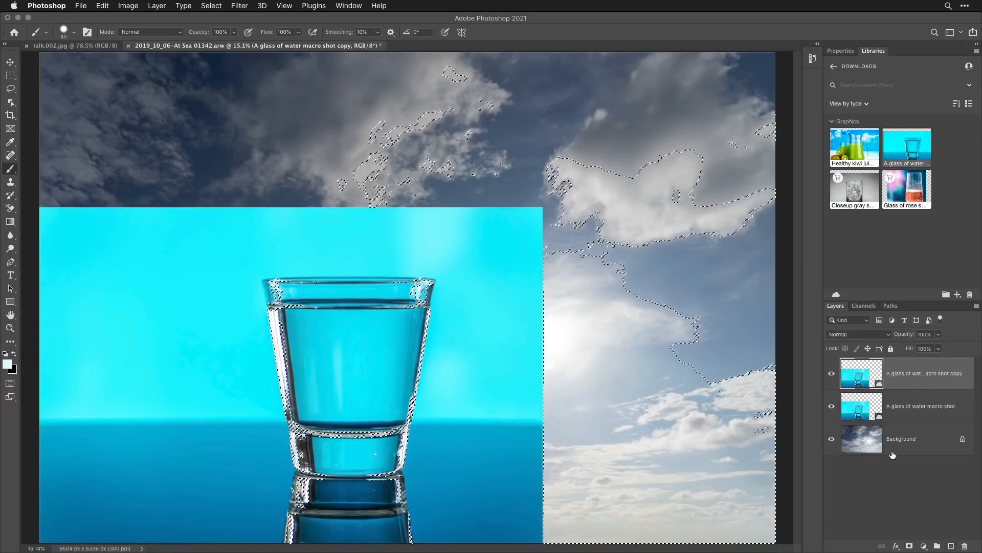
click(831, 407)
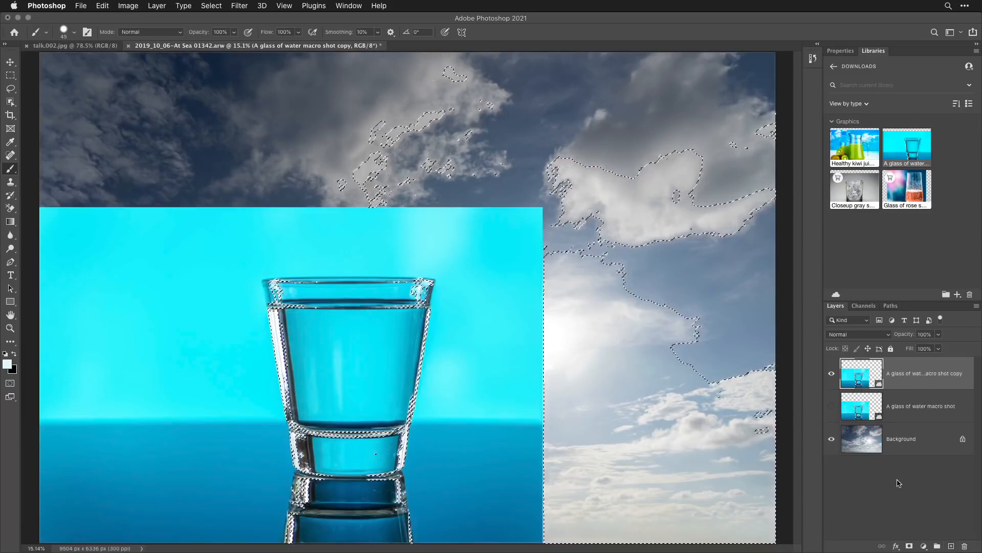
click(909, 546)
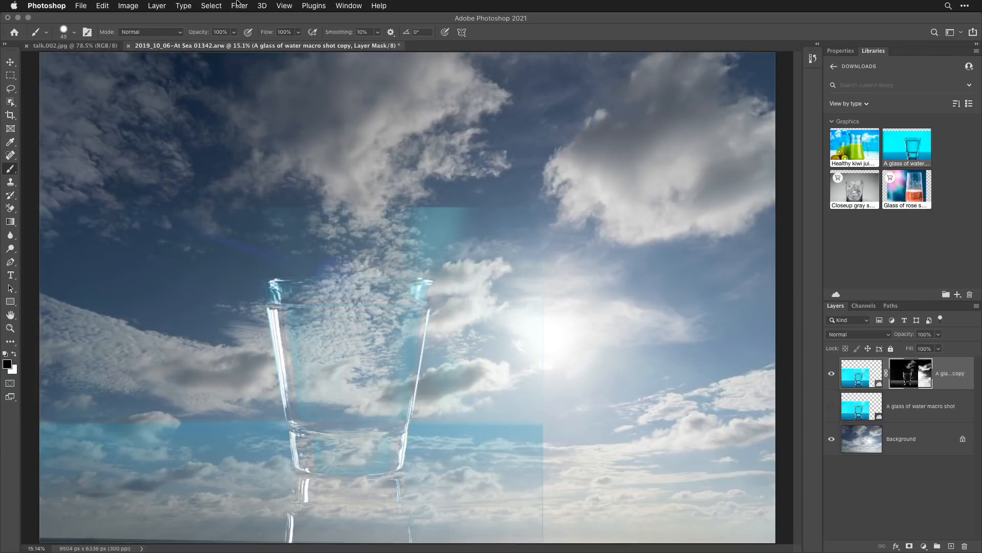
- Load the Glass channel of the sky document as a new selection, and invert it
click(213, 6)
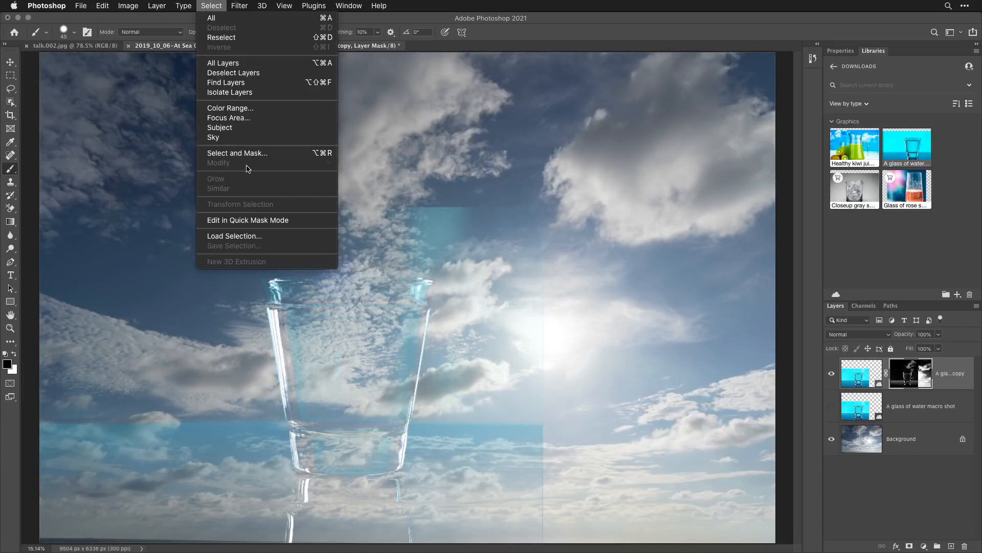
click(252, 237)
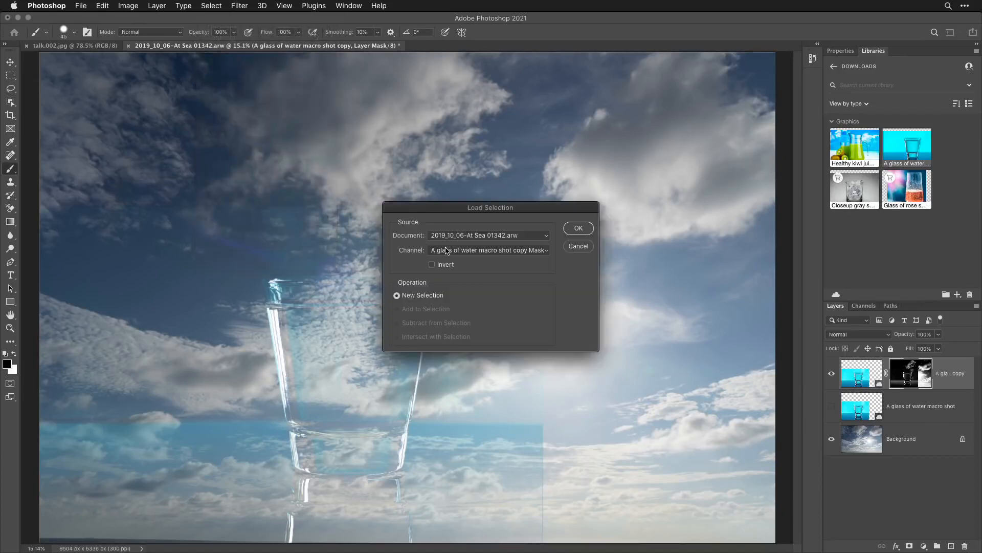
click(492, 251)
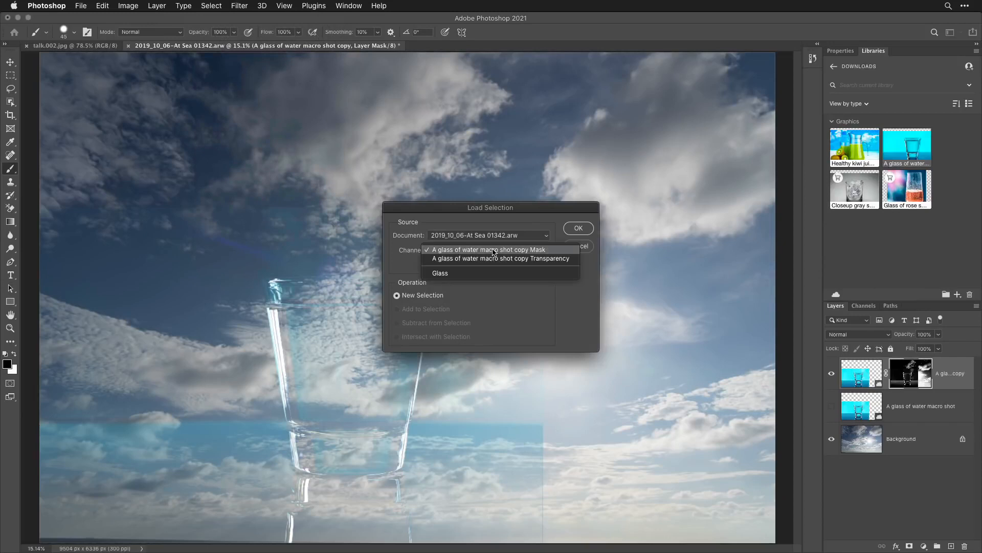
click(481, 273)
click(578, 228)
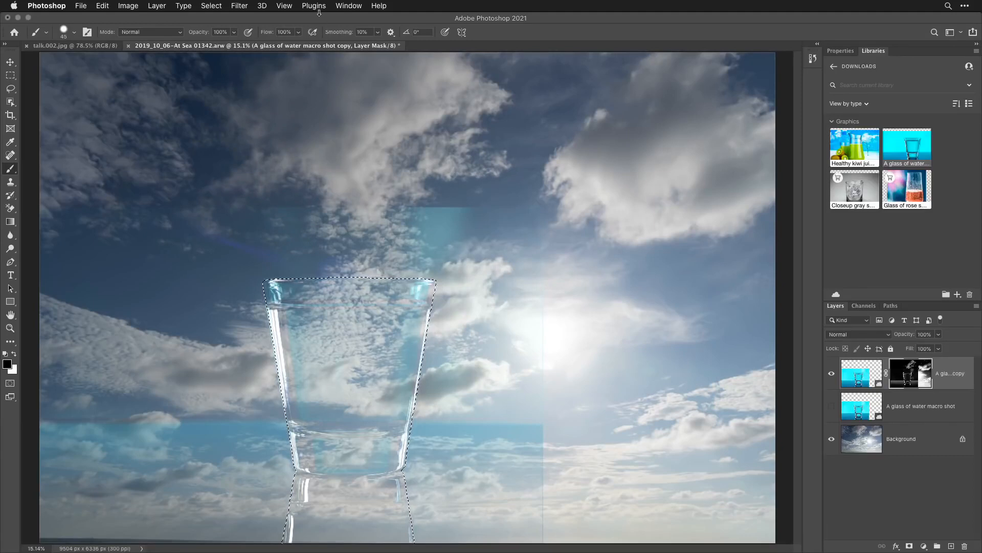
click(213, 6)
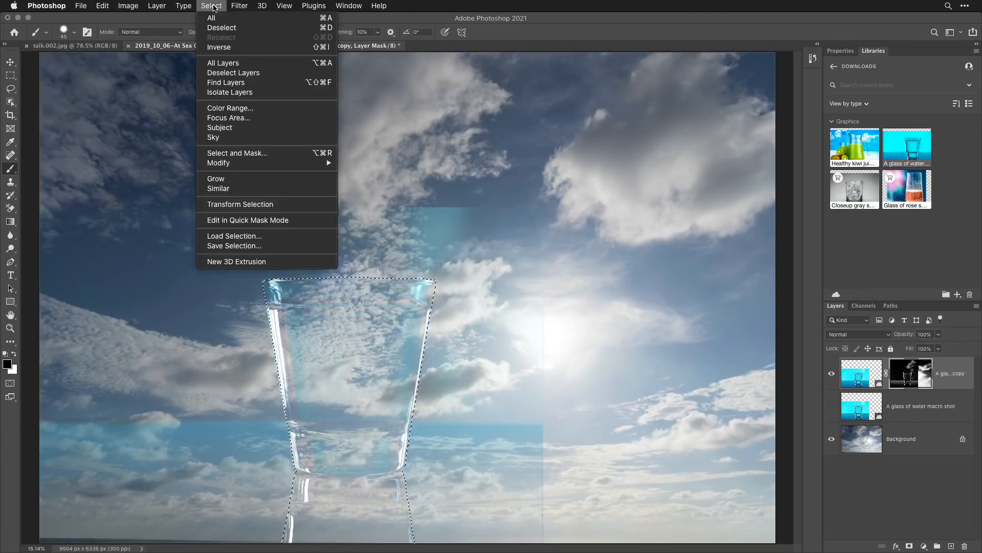
click(215, 47)
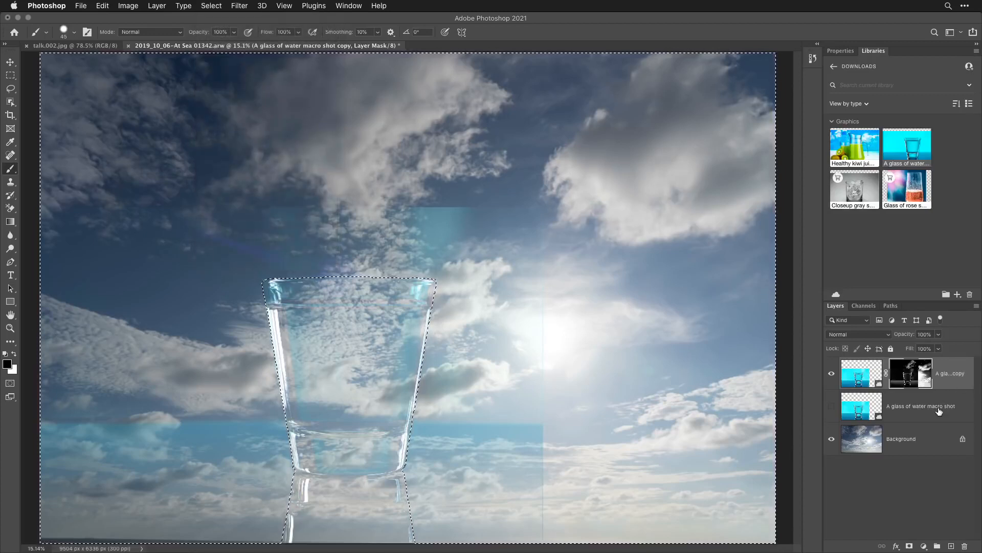
- Fill the copied layer's mask with black outside the glass at 100% opacity, and deselect
click(104, 6)
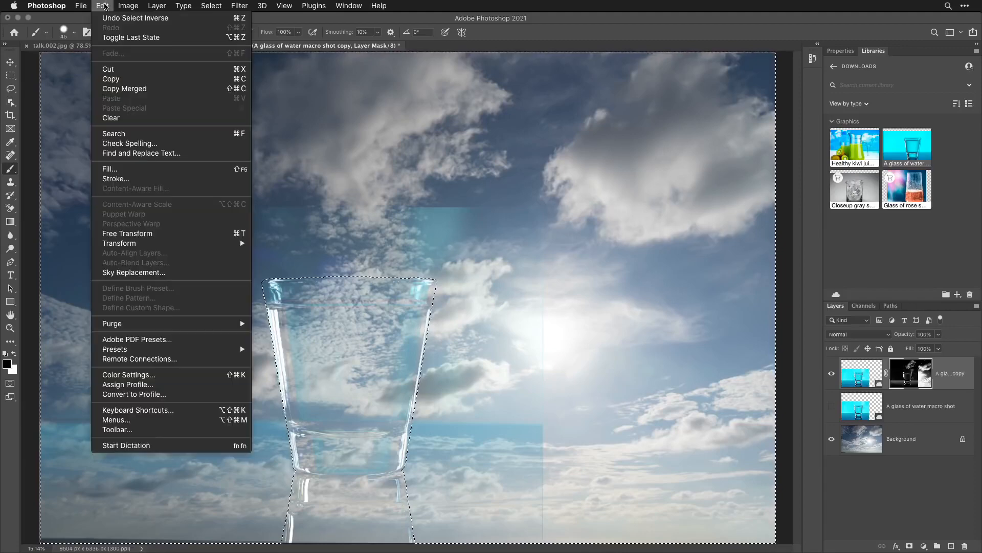
click(143, 172)
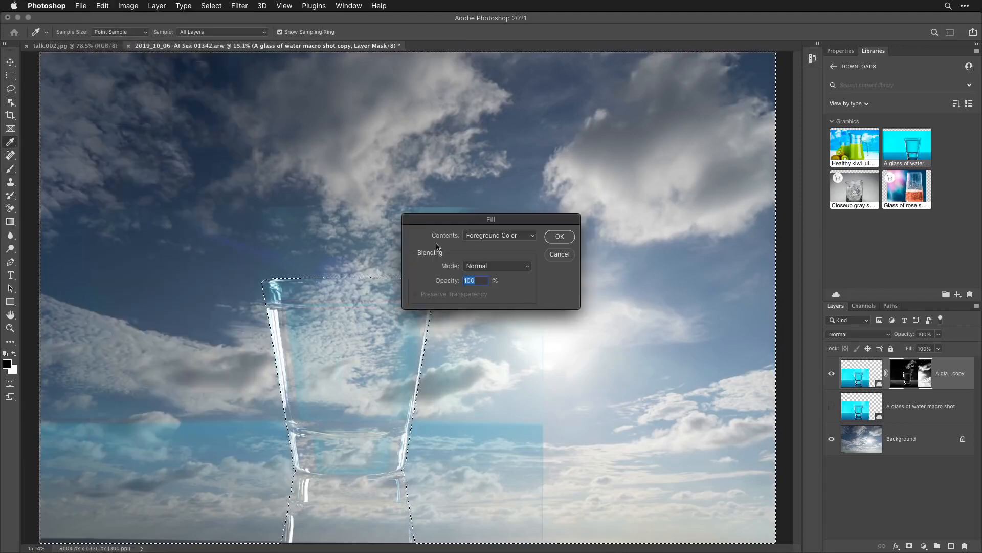
click(505, 236)
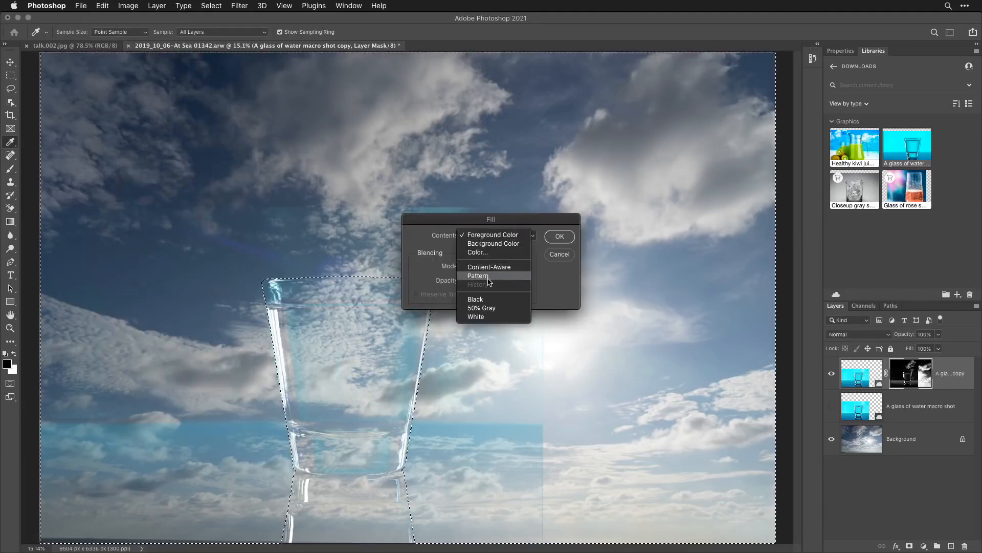
click(476, 298)
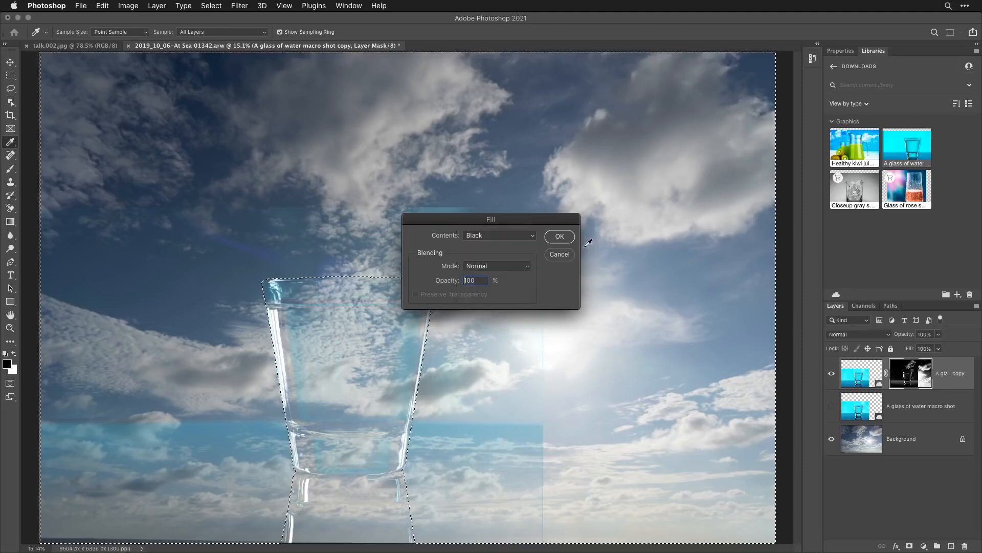
click(560, 238)
key(b)
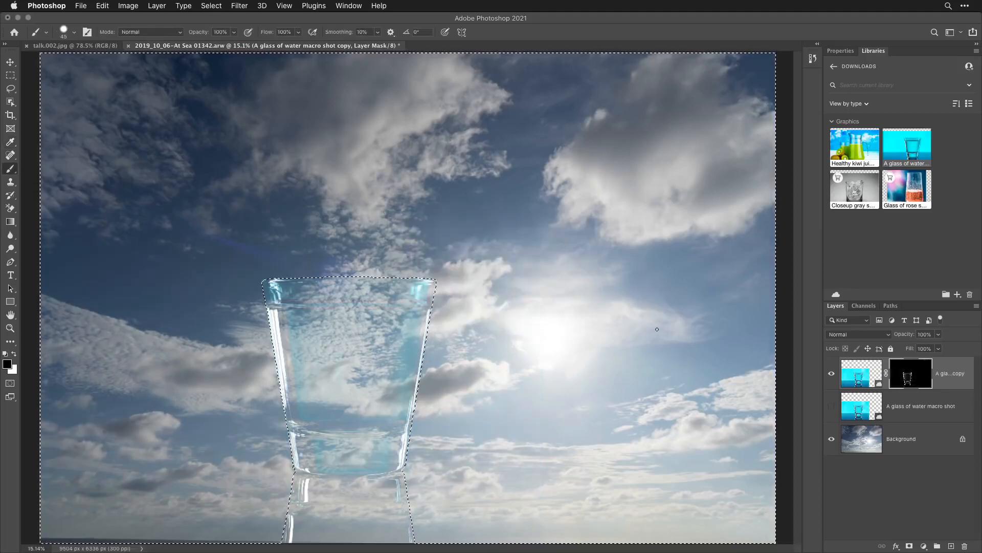
key(super+d)
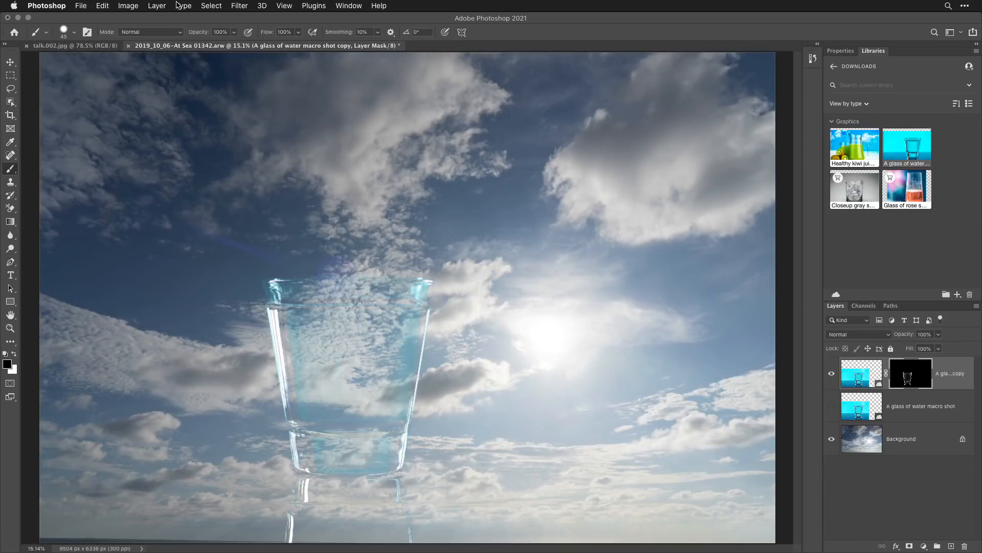
- Decontaminate the colors of the glass highlights in Select and Mask, and output to a new layer with layer mask
click(212, 6)
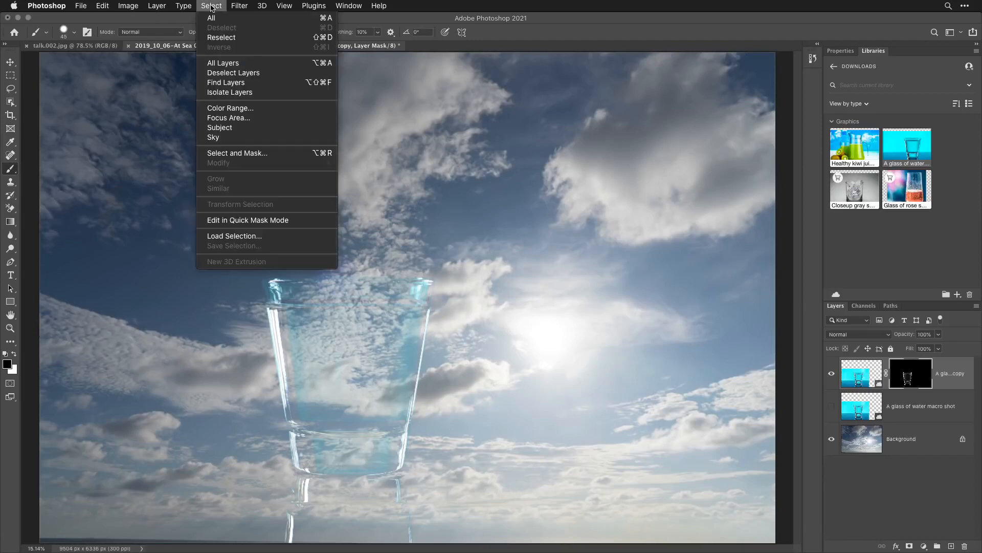
click(252, 153)
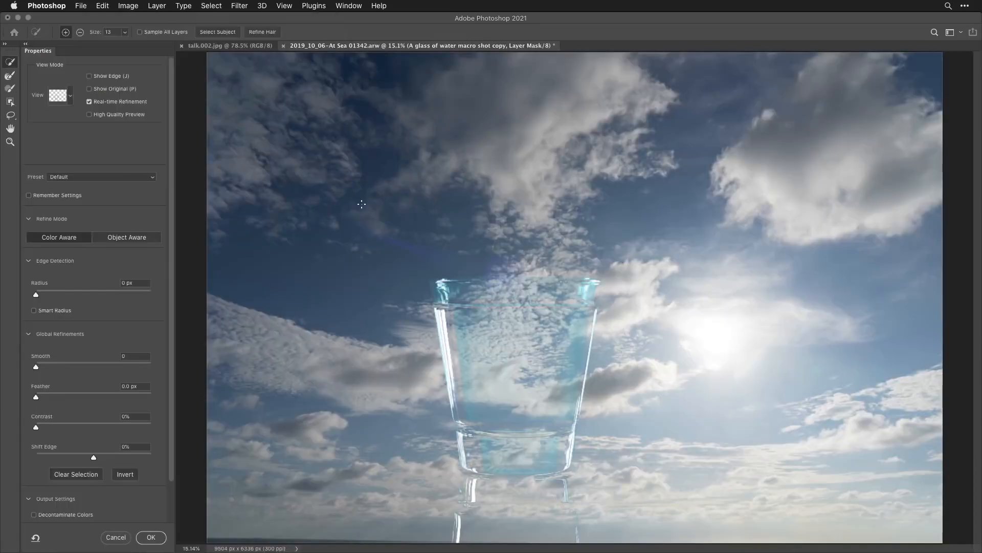
scroll(94, 378, down, 2)
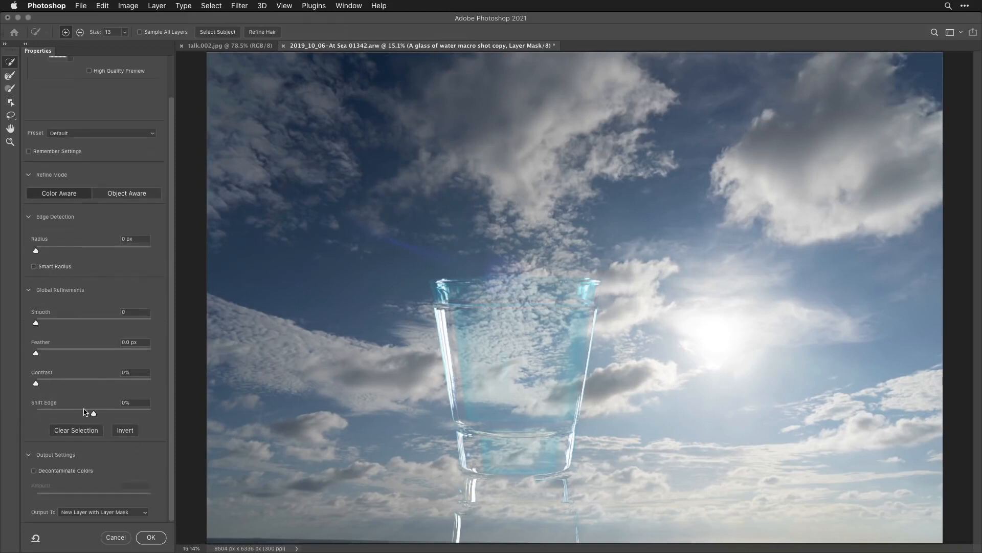
click(34, 471)
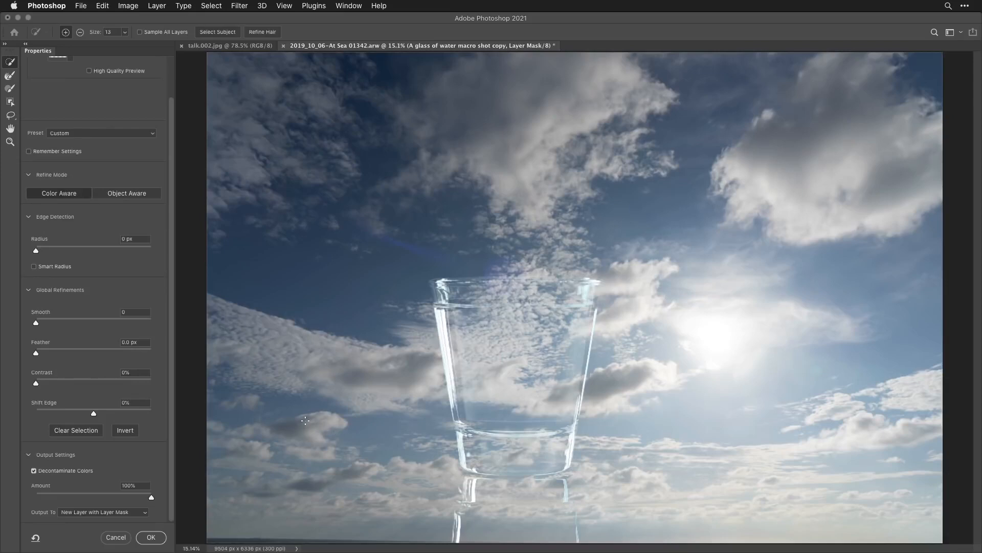
click(148, 537)
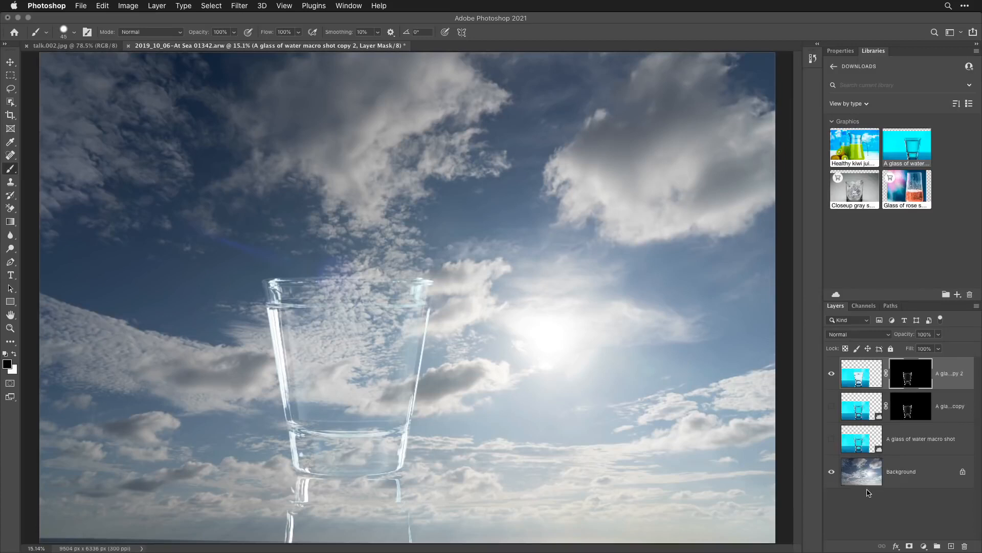
- Select and show the original water glass layer, and start a Color Range selection with the preview set to None
click(903, 441)
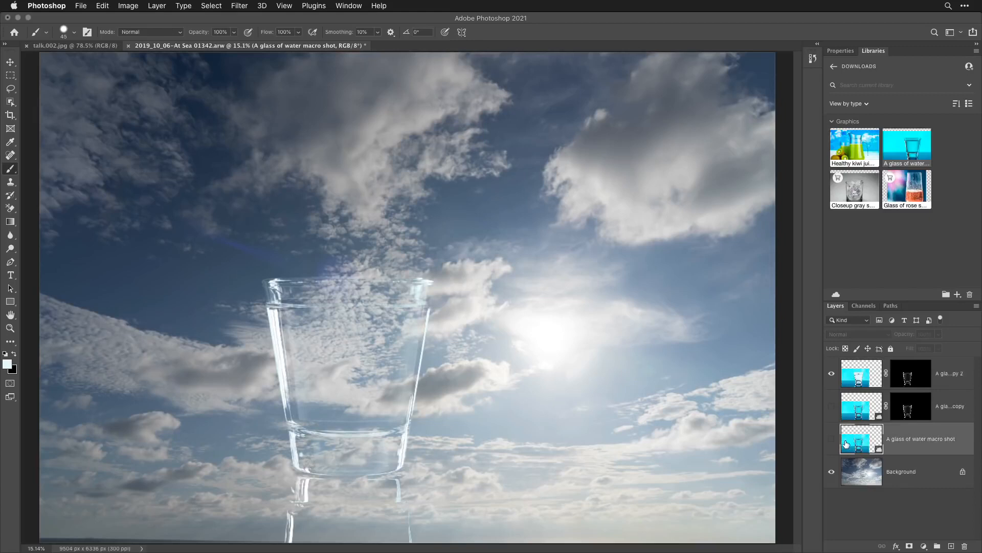
click(832, 439)
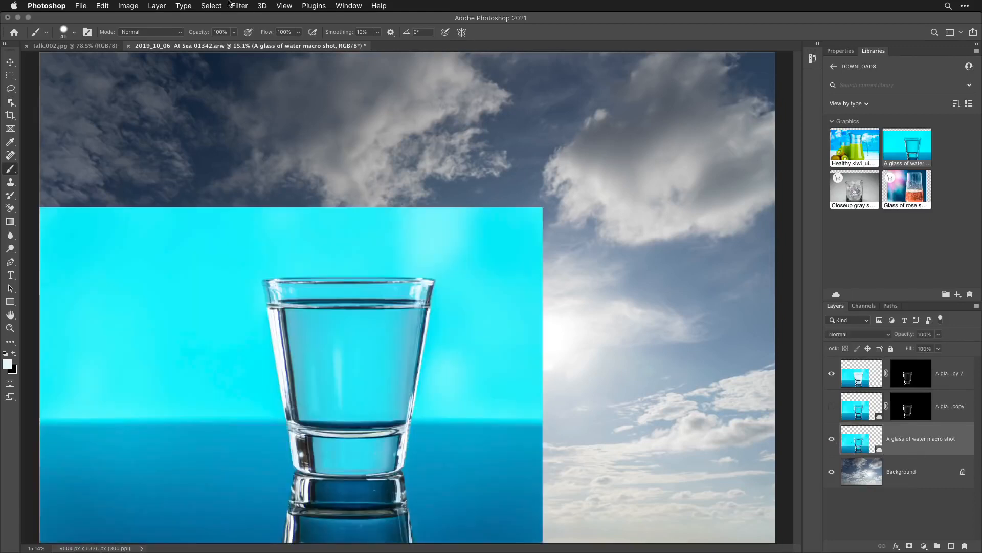
click(212, 6)
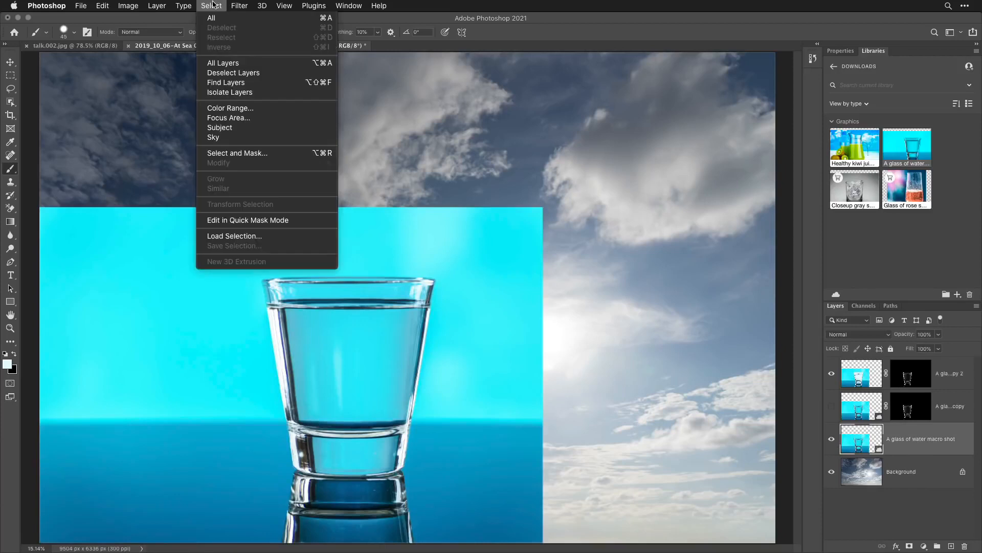
click(231, 108)
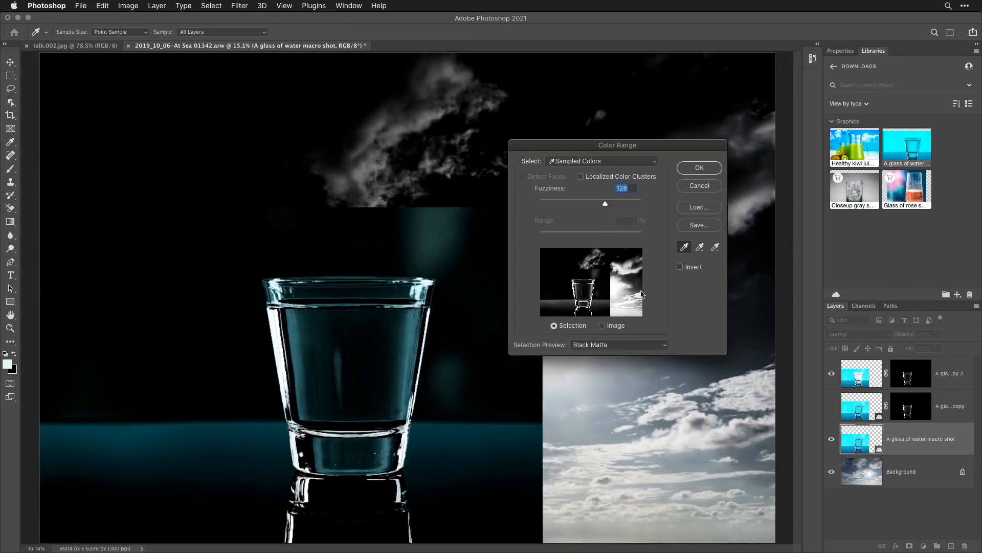
click(596, 348)
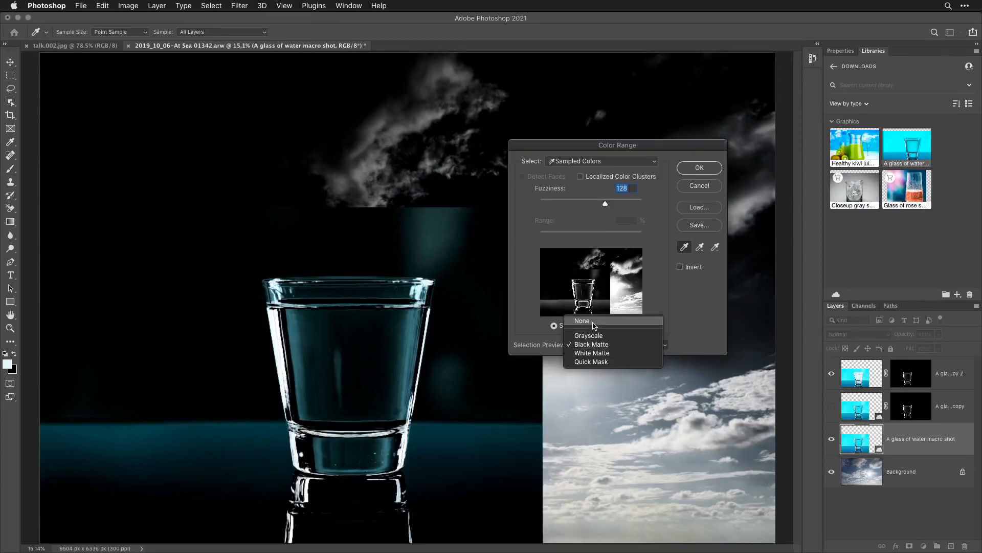
click(582, 321)
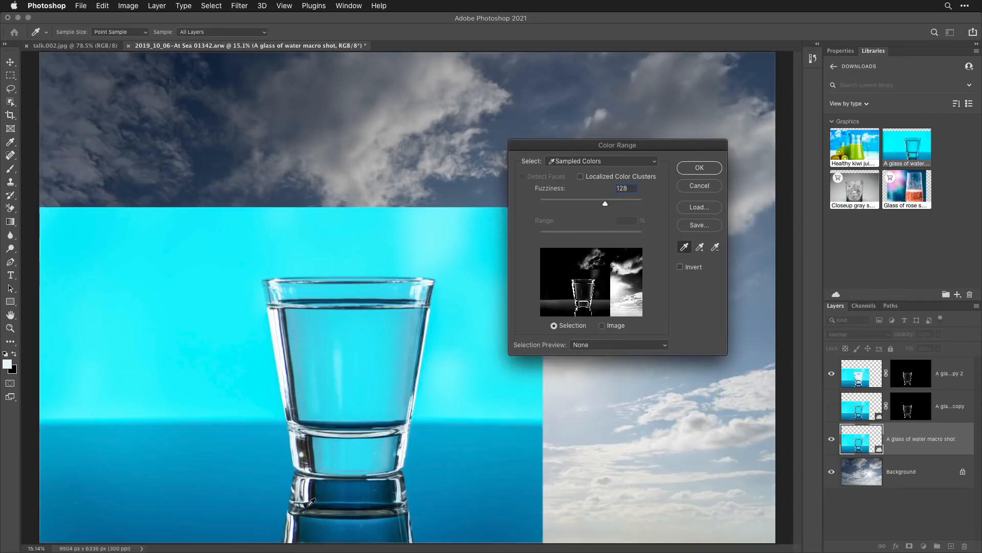
- Sample the dark tone in the reflection below the glass, and add the darker tones just below and along the rim
click(310, 501)
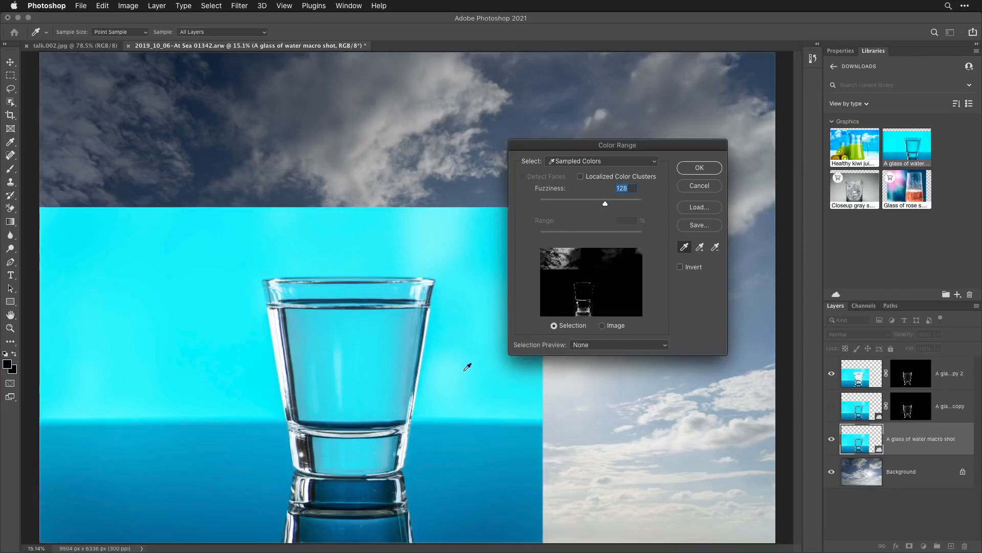
click(700, 248)
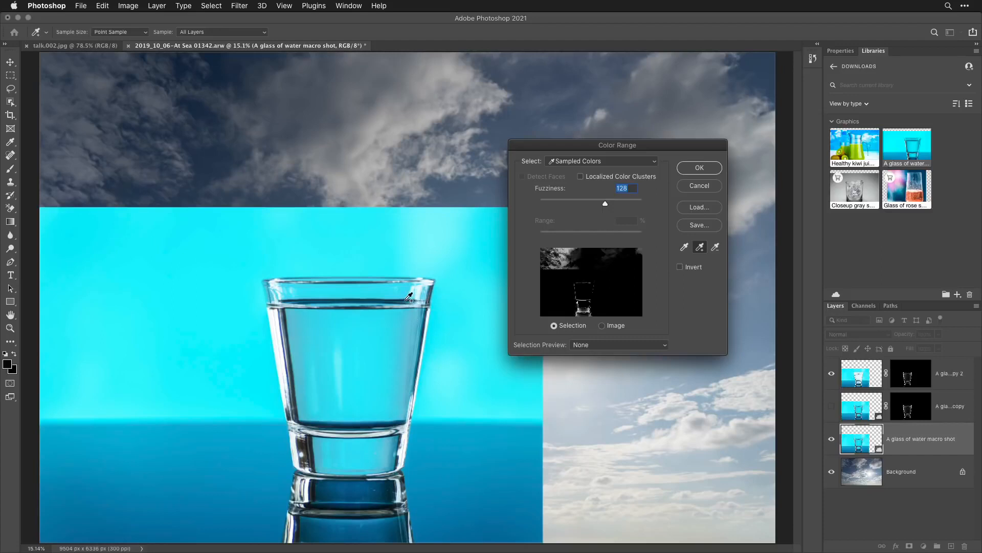
click(408, 297)
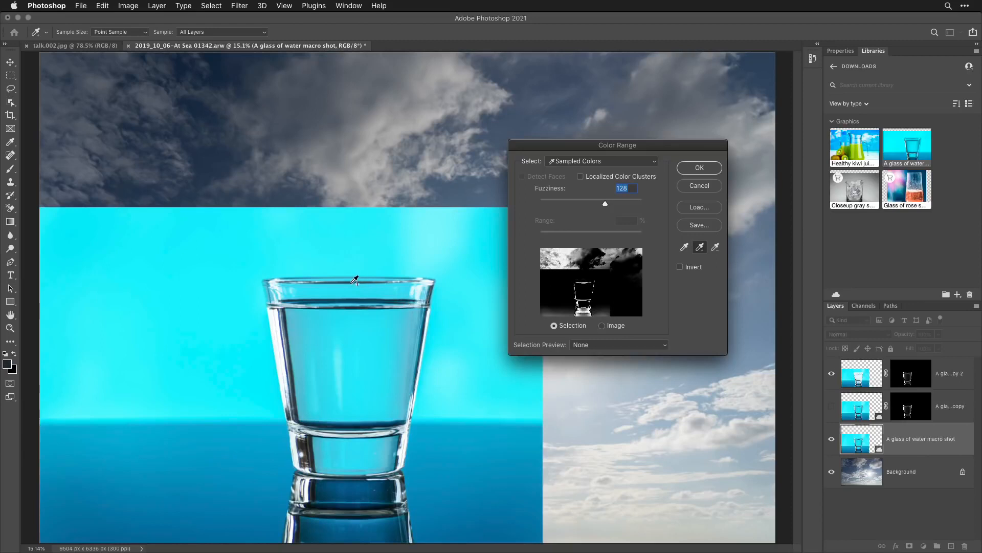
click(353, 279)
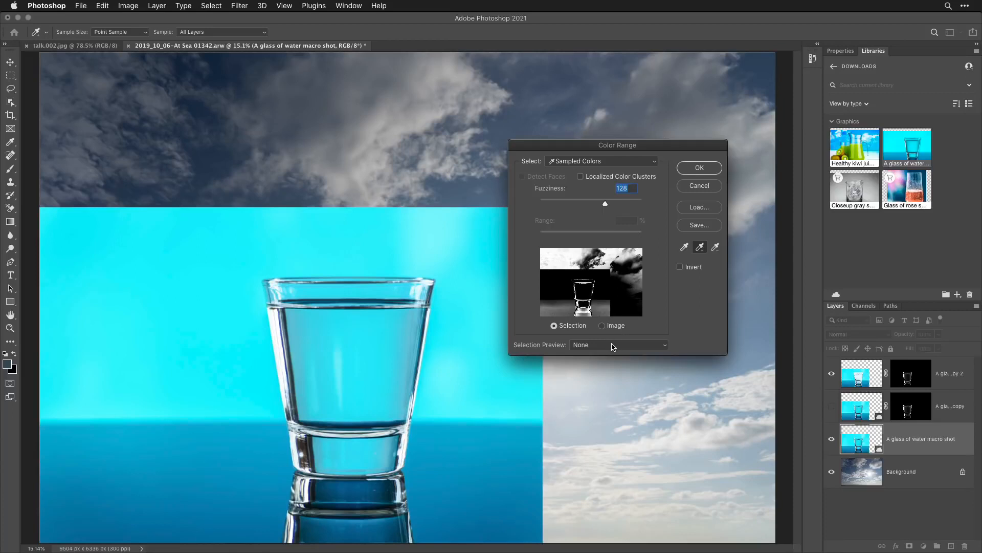
- Preview the Color Range selection on White Matte with Fuzziness at 142, and apply it as the original glass layer's mask
click(613, 346)
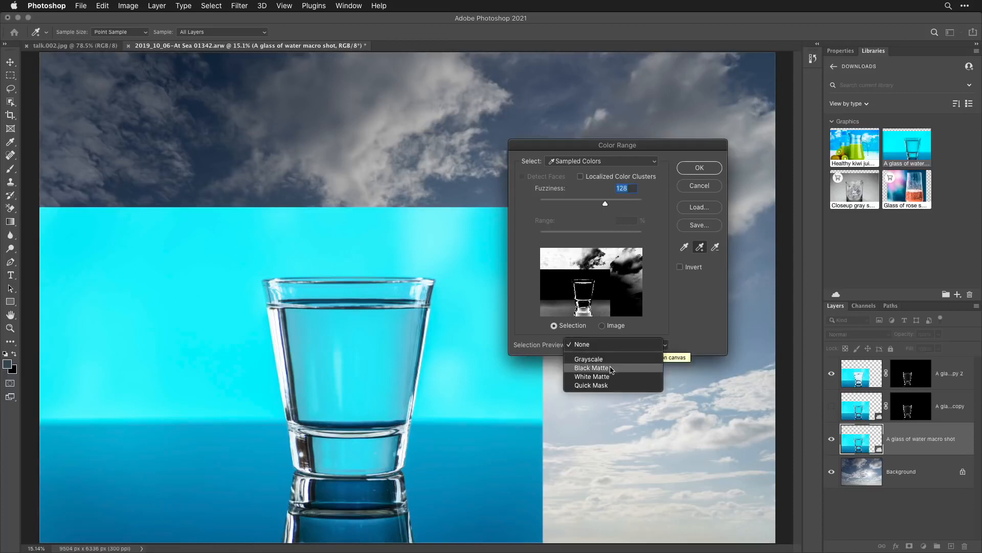
click(609, 378)
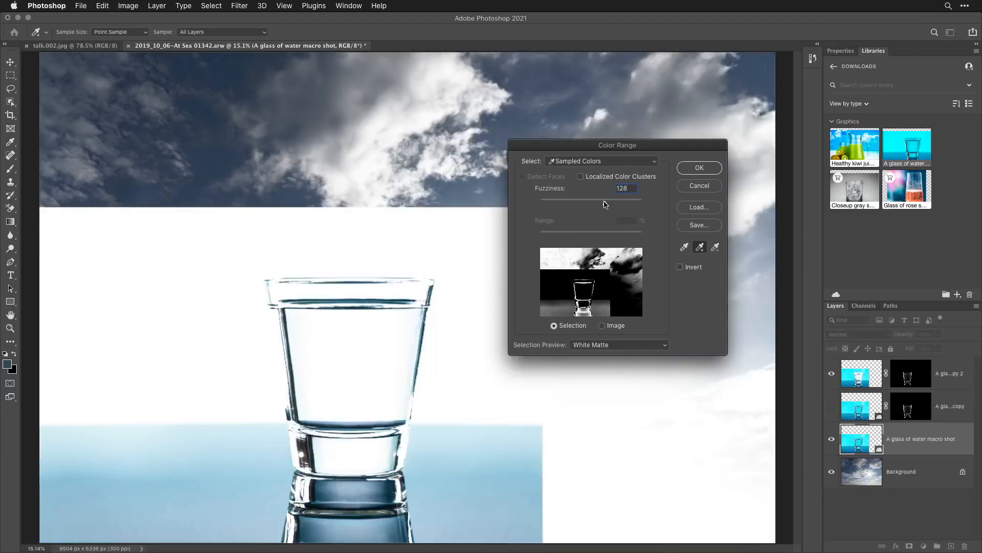
mouse_move(604, 204)
mouse_down()
mouse_move(548, 202)
mouse_move(633, 215)
mouse_move(614, 214)
mouse_up()
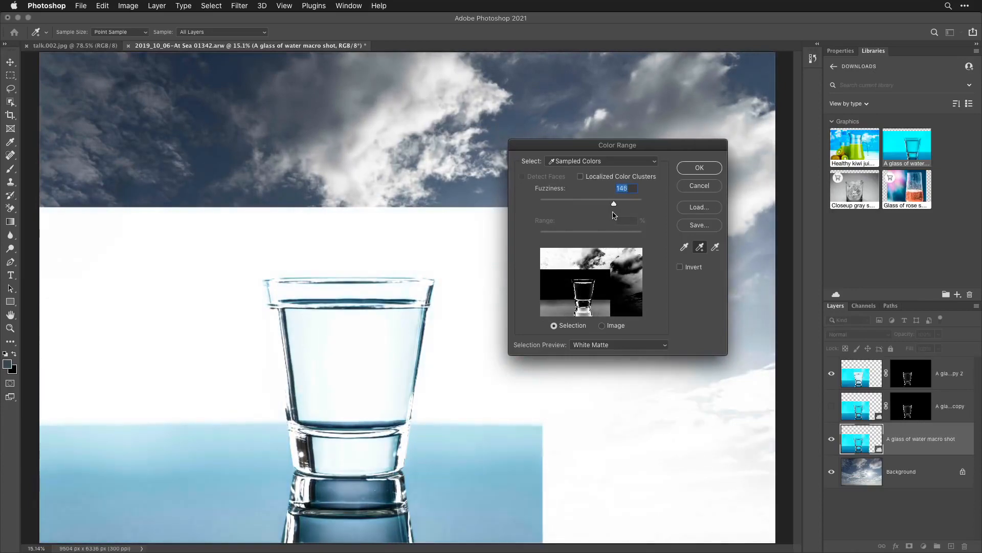
click(697, 167)
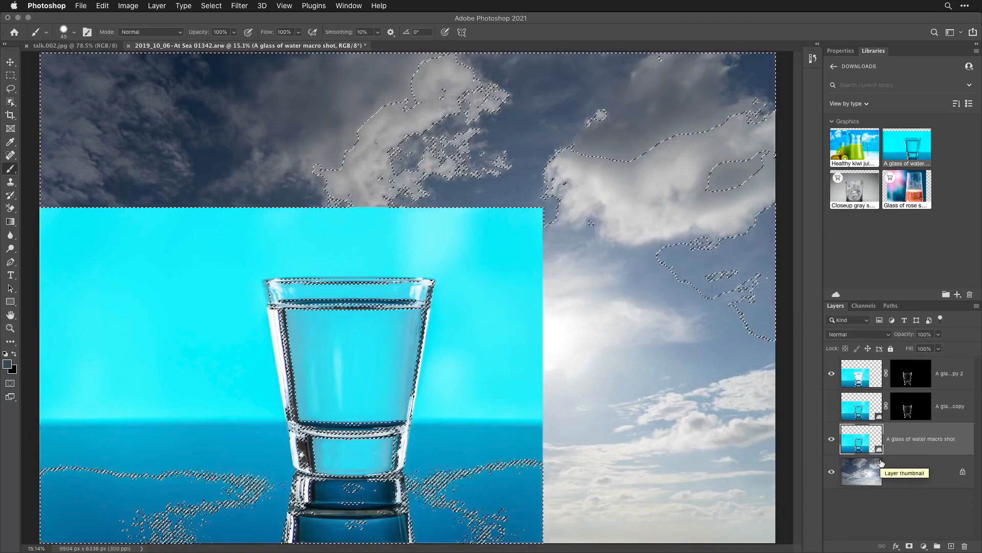
click(910, 546)
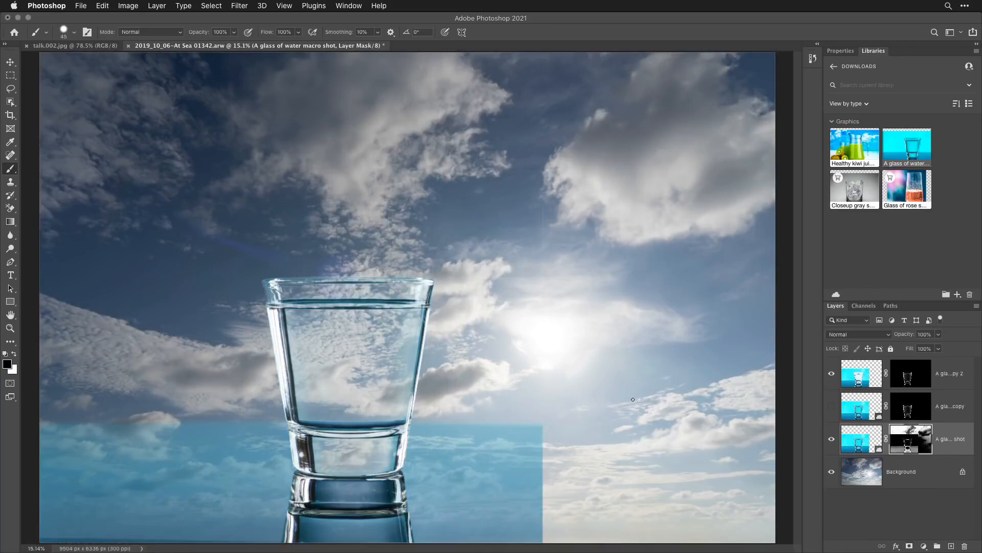
- Load the Glass channel as a new selection while the original glass layer's mask is active
click(217, 6)
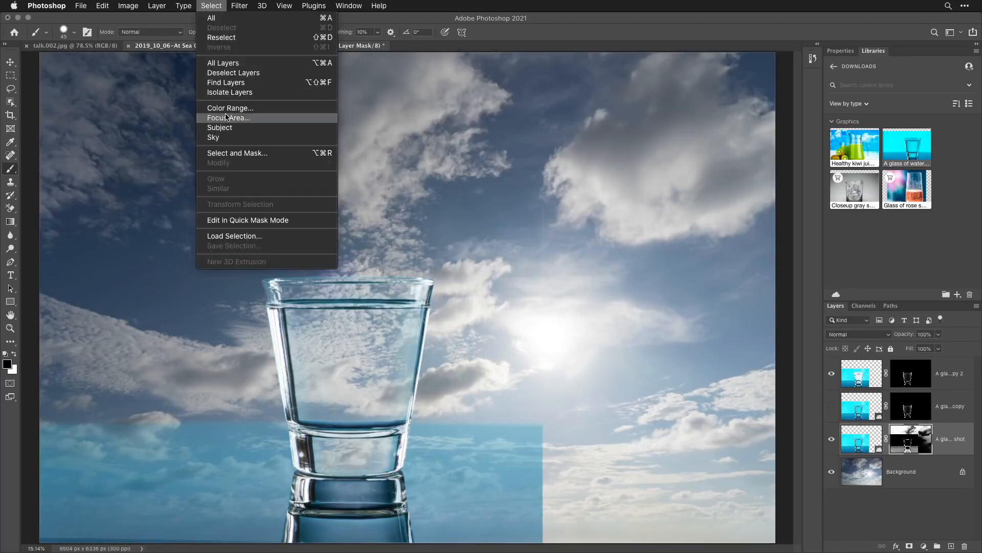
click(234, 237)
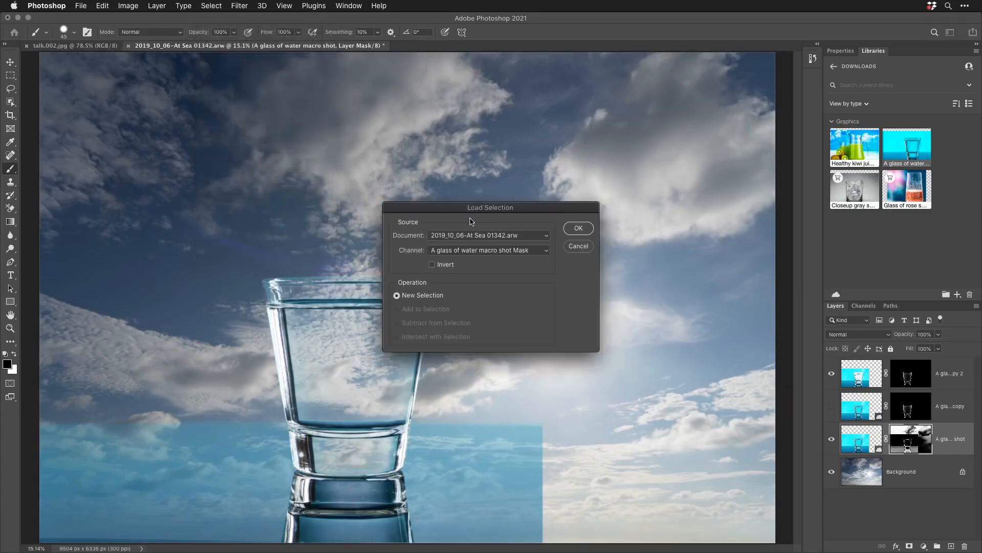
click(536, 250)
click(522, 273)
click(579, 228)
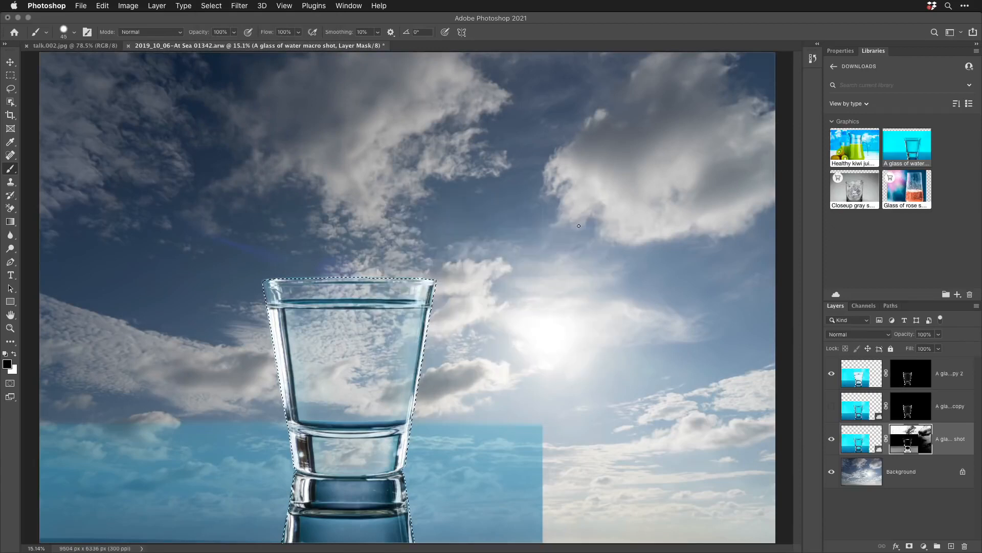
- Invert the glass selection, fill the area outside the glass with black on the original glass layer's mask, and deselect
click(212, 6)
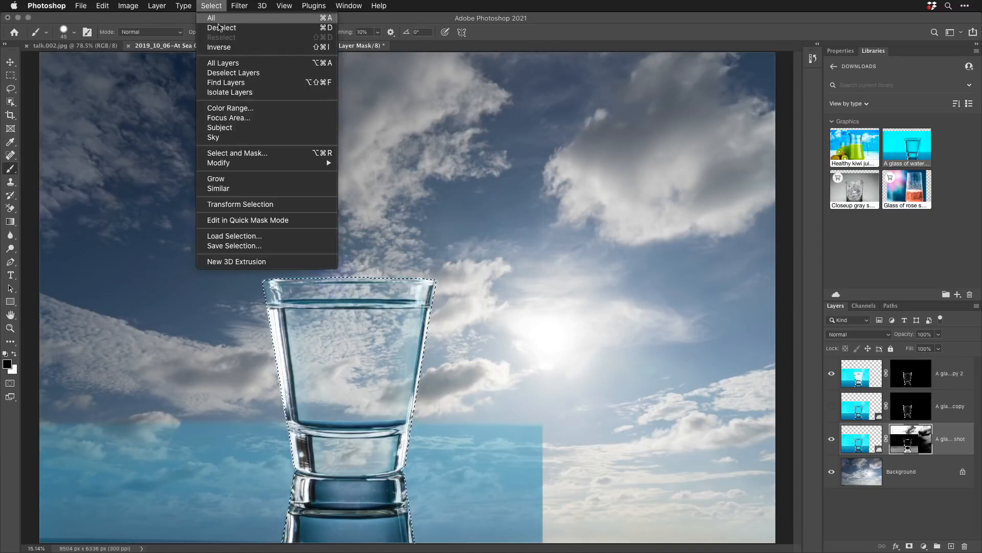
click(220, 47)
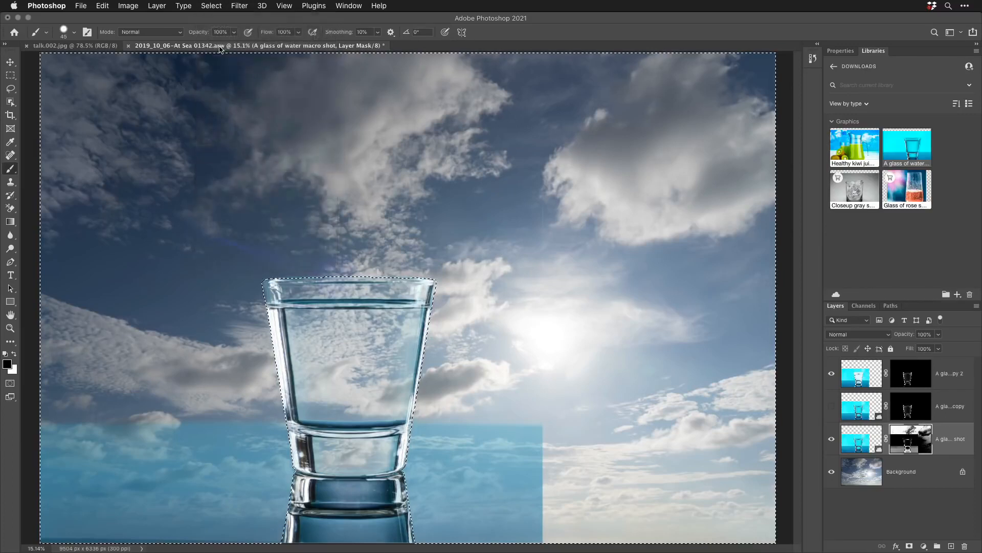
click(102, 6)
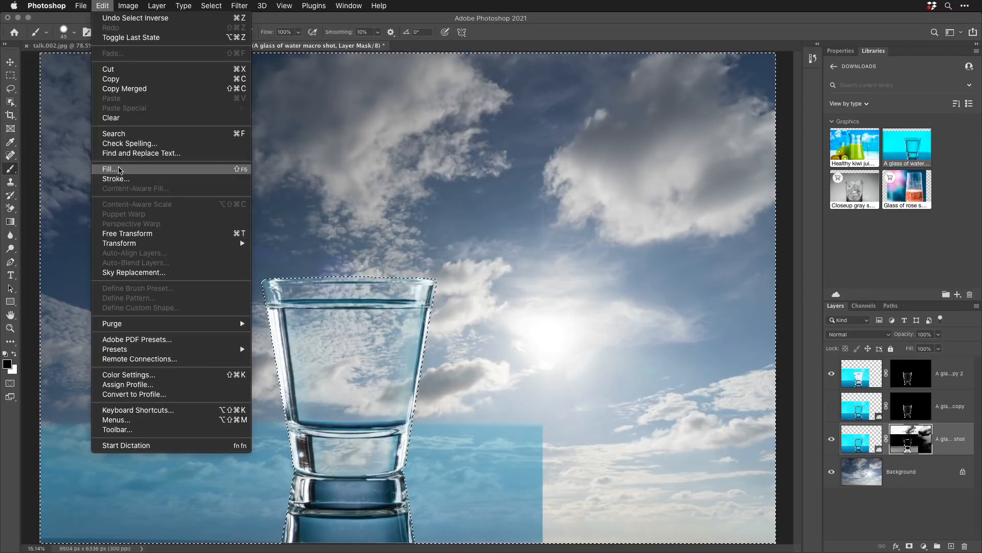
click(119, 170)
click(568, 236)
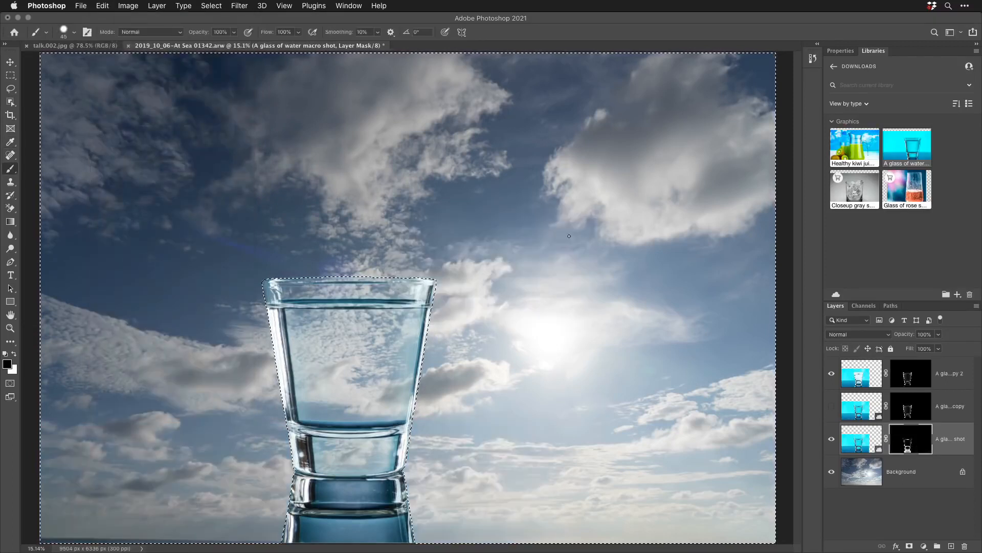
key(ctrl+d)
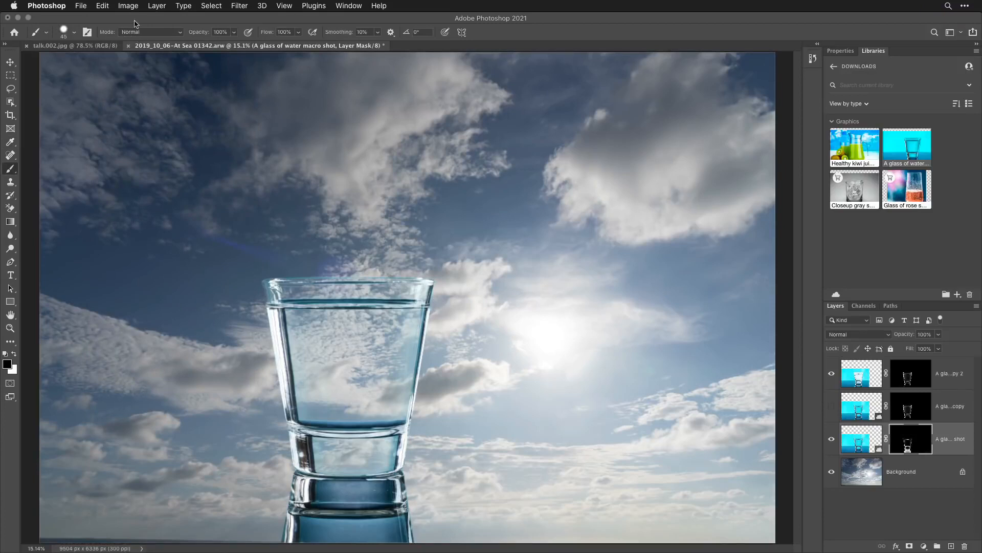
- Refine the original glass layer's mask in Select and Mask with Decontaminate Colors on at 100%, output to New Layer with Layer Mask
click(211, 6)
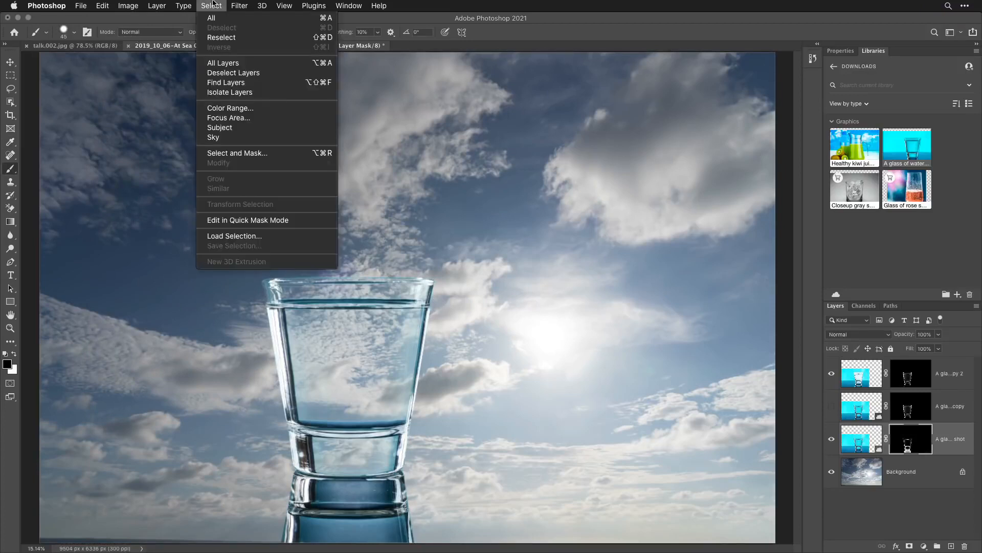
click(228, 154)
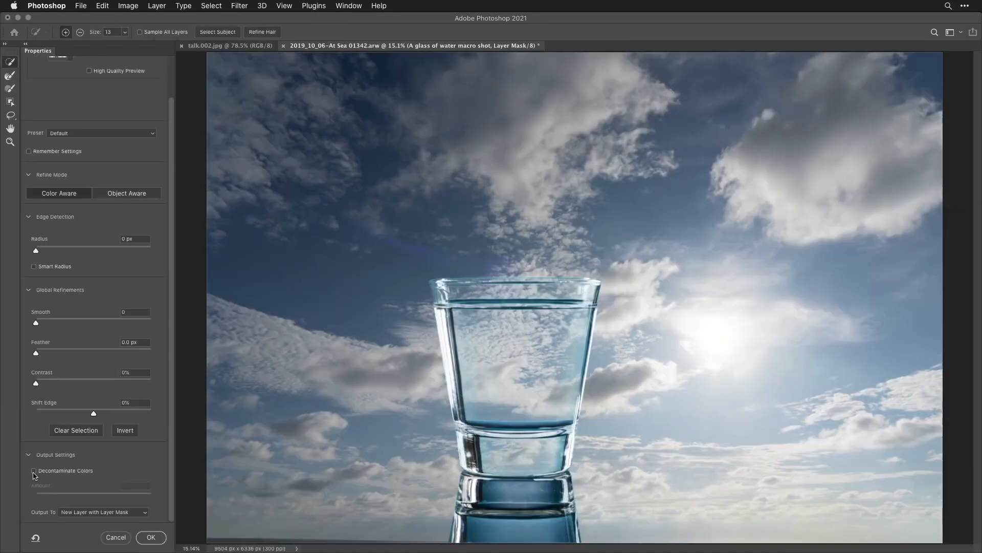
click(33, 471)
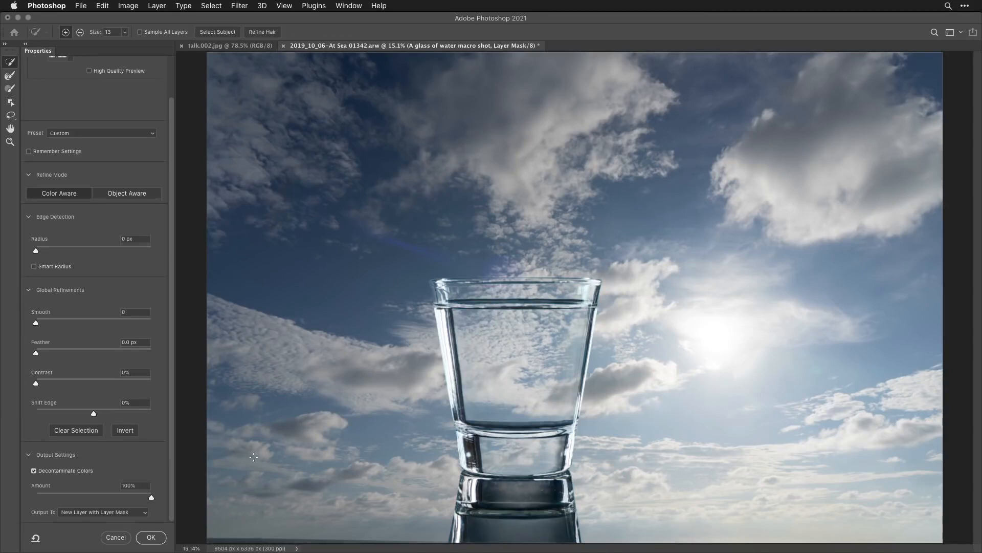
click(150, 537)
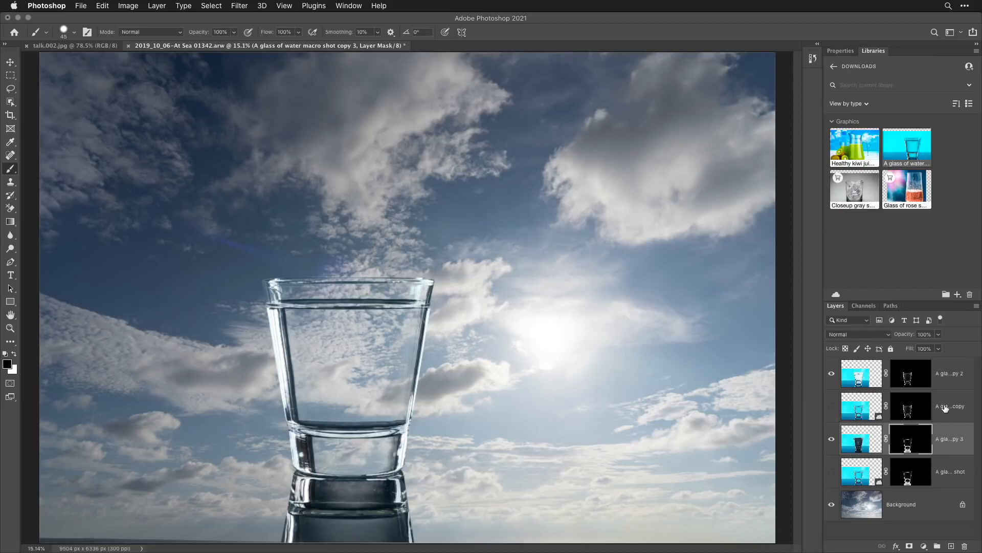
- Delete the two hidden glass layers, the first copy and the original shot, and switch to the Hand tool
drag(945, 408, 965, 546)
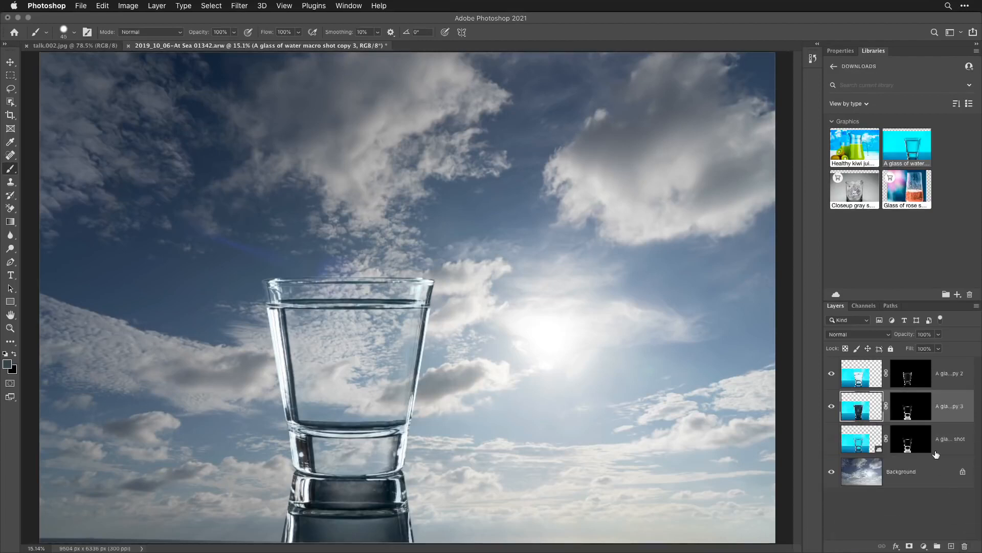
drag(936, 441, 964, 547)
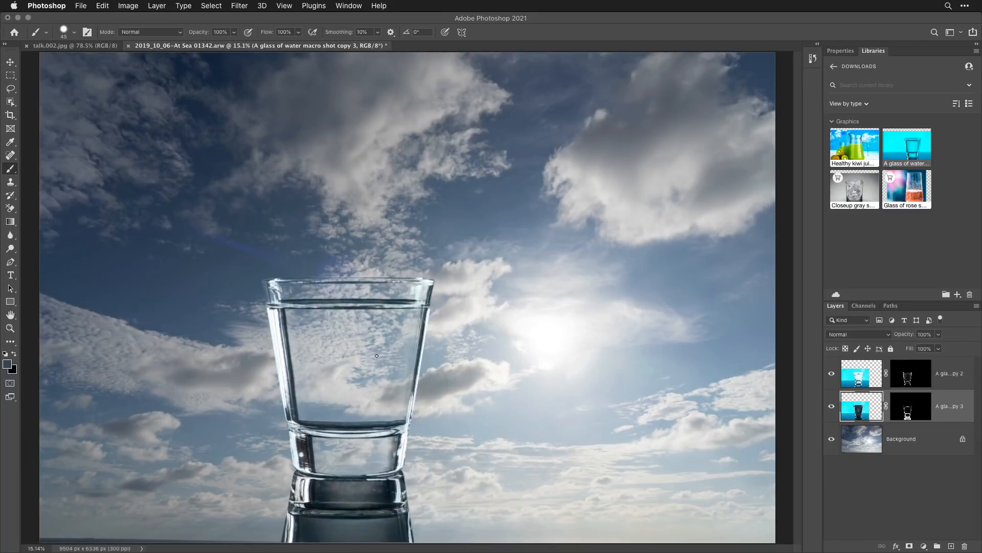
key(h)
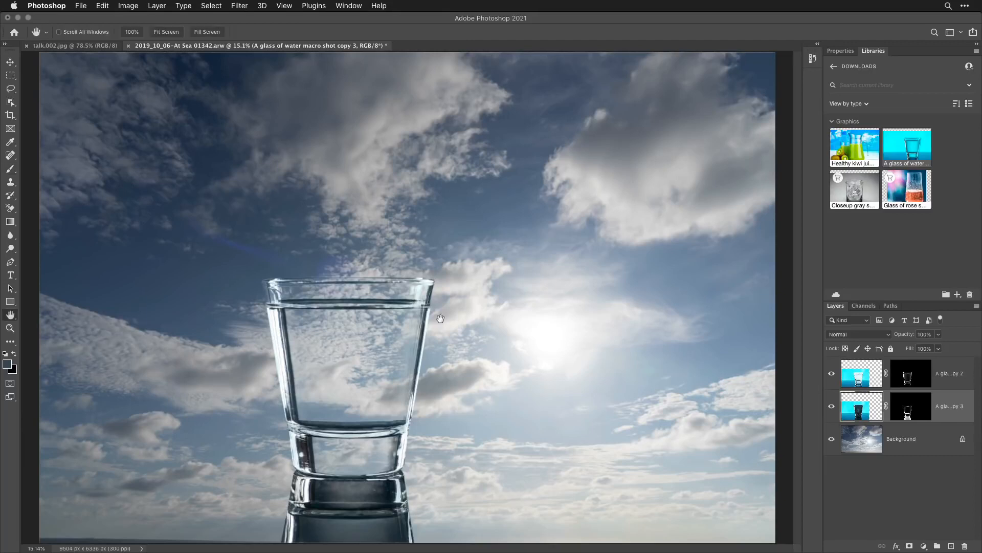